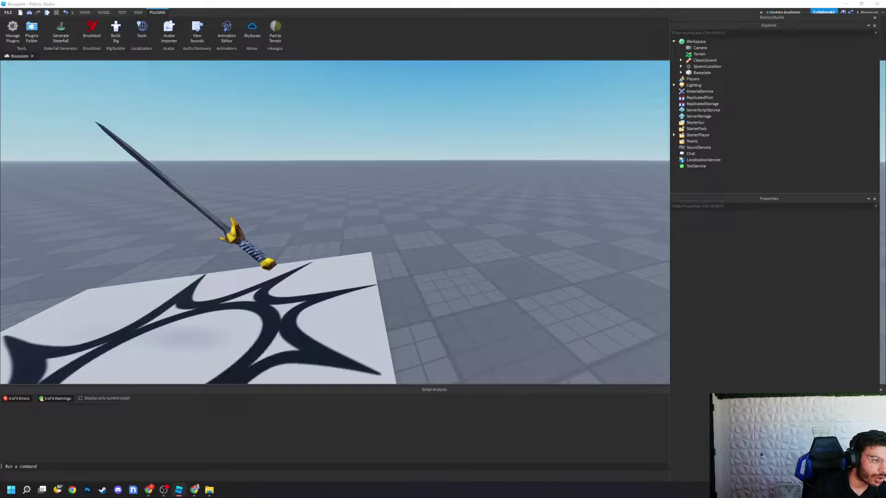
Search the Toolbox's Models category for "sword" and close the Toolbox.
{"action": "left_click", "coordinate": [85, 13]}
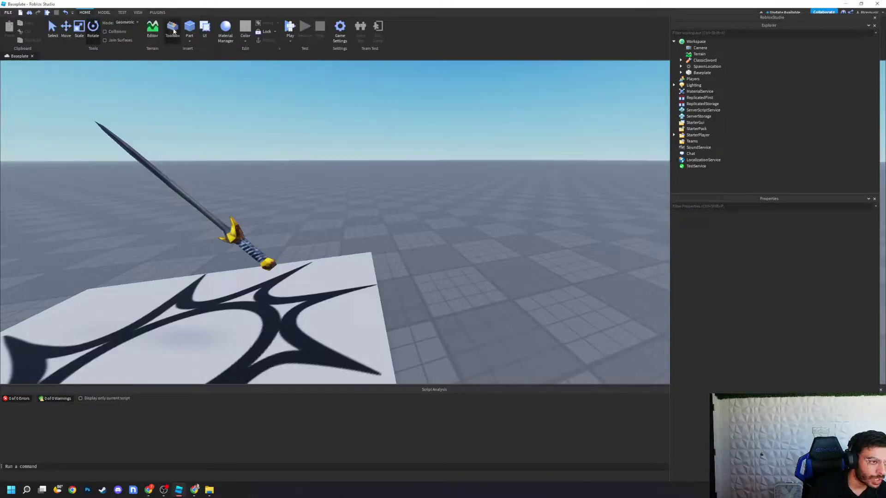
{"action": "left_click", "coordinate": [172, 28]}
{"action": "left_click", "coordinate": [17, 80]}
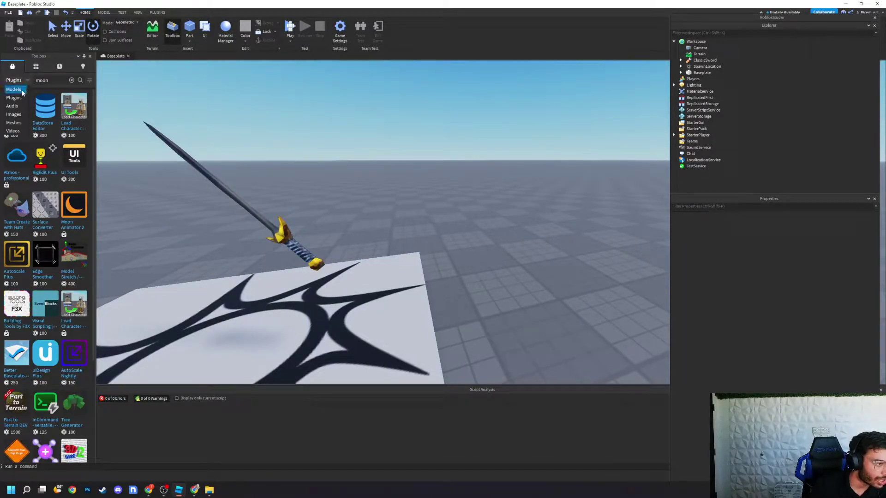
{"action": "left_click", "coordinate": [14, 90]}
{"action": "double_click", "coordinate": [41, 82]}
{"action": "type", "text": "sword"}
{"action": "key", "text": "Return"}
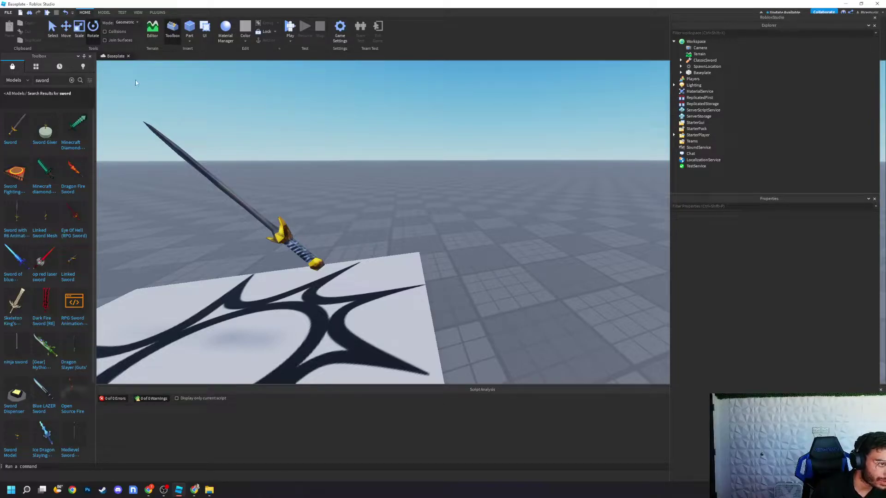
{"action": "left_click", "coordinate": [167, 31]}
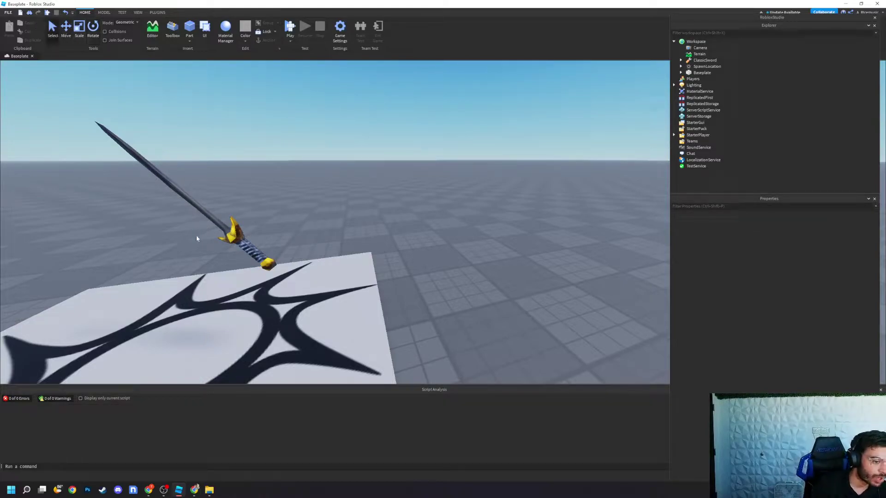
Rotate the ClassicSword in the workspace so it stands nearly upright with its blade pointing up.
{"action": "left_click", "coordinate": [705, 60]}
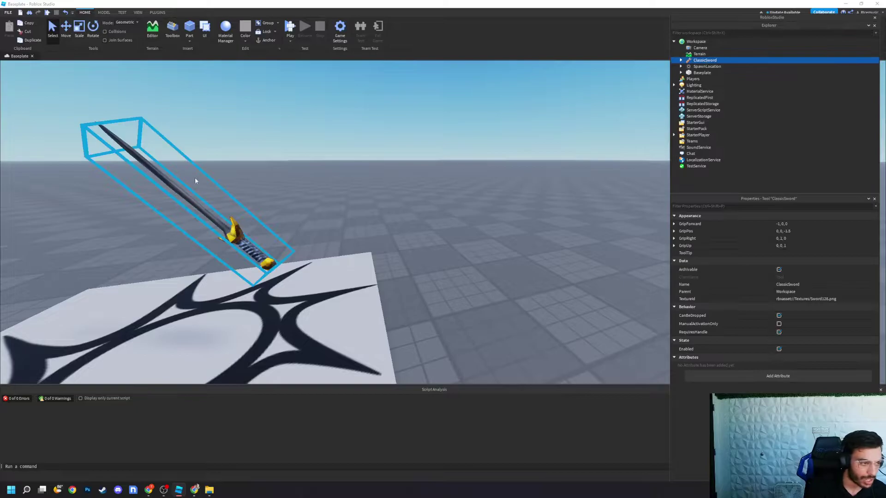
{"action": "left_click", "coordinate": [95, 34]}
{"action": "left_click_drag", "start_coordinate": [201, 160], "coordinate": [255, 213]}
{"action": "left_click_drag", "start_coordinate": [228, 176], "coordinate": [223, 171]}
{"action": "left_click_drag", "start_coordinate": [99, 163], "coordinate": [128, 141]}
{"action": "left_click_drag", "start_coordinate": [235, 168], "coordinate": [239, 171]}
{"action": "left_click", "coordinate": [336, 150]}
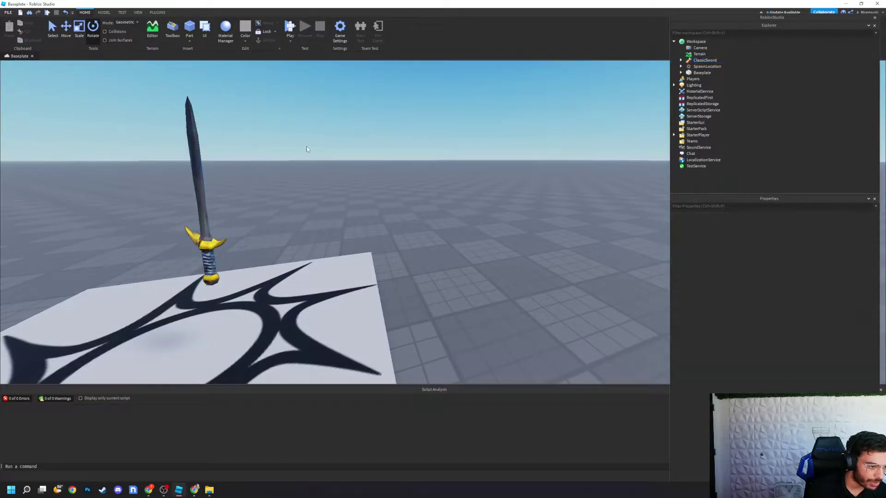
Build an R15 Block Rig dummy in the open area in front of the spawn location.
{"action": "right_click_drag", "start_coordinate": [307, 149], "coordinate": [293, 153]}
{"action": "scroll", "coordinate": [307, 149], "scroll_direction": "up", "scroll_amount": 2}
{"action": "scroll", "coordinate": [307, 149], "scroll_direction": "down", "scroll_amount": 5}
{"action": "scroll", "coordinate": [307, 149], "scroll_direction": "up", "scroll_amount": 1}
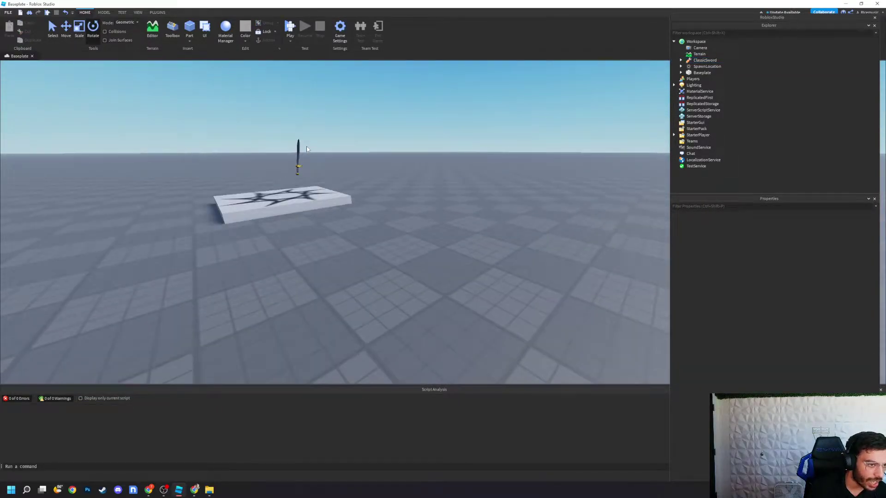
{"action": "left_click", "coordinate": [163, 13]}
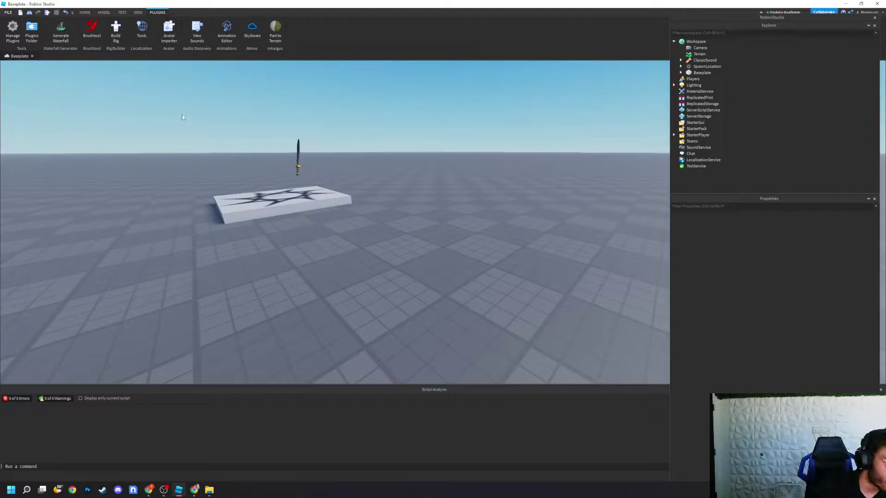
{"action": "left_click", "coordinate": [116, 28]}
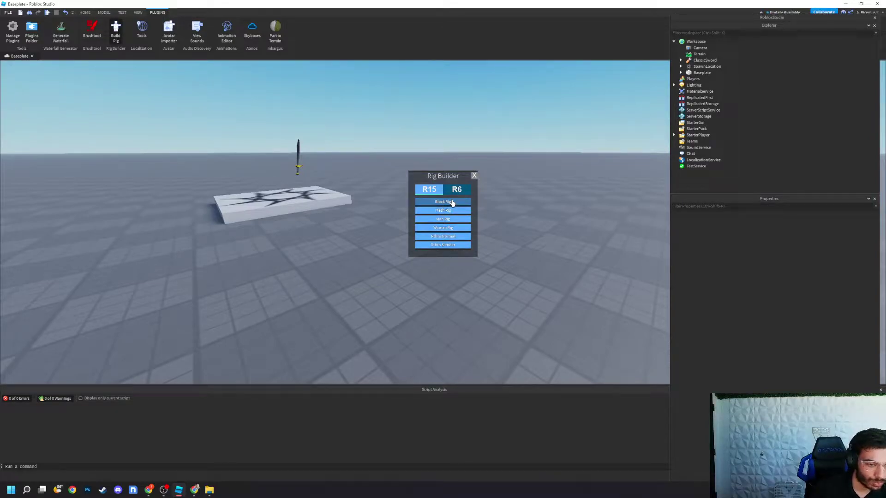
{"action": "left_click", "coordinate": [448, 205]}
{"action": "key", "text": "f"}
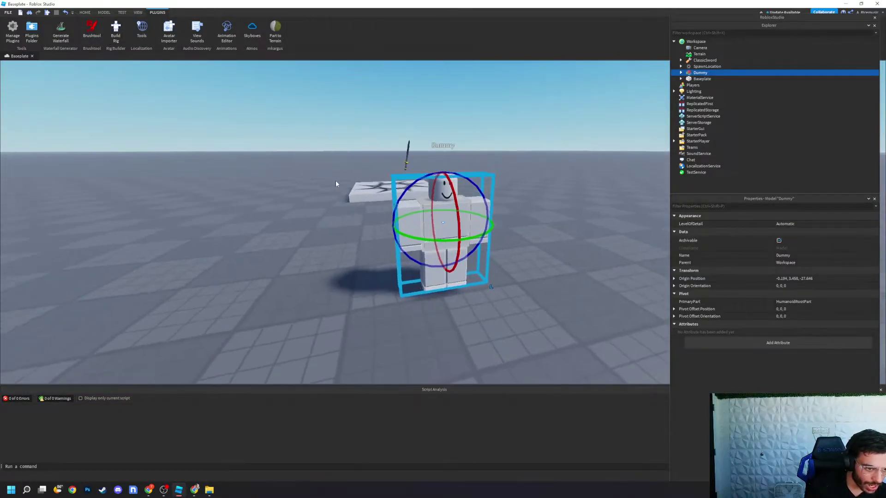
{"action": "left_click", "coordinate": [549, 166]}
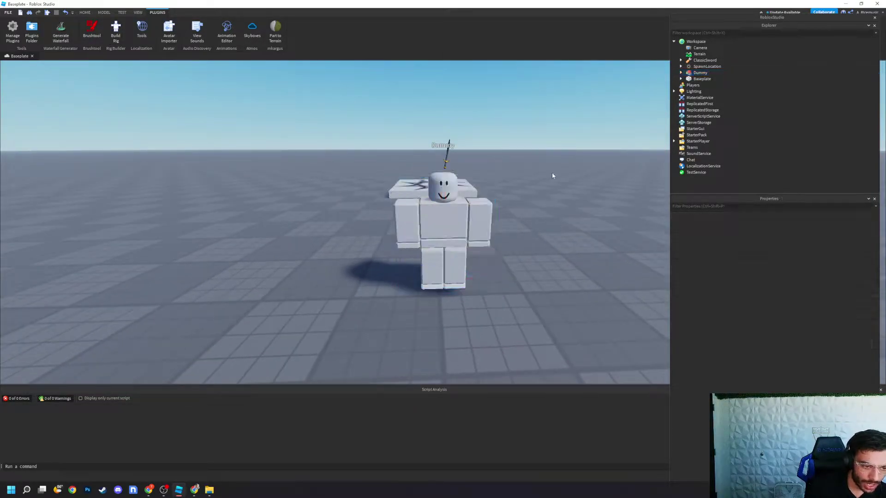
Open the Animation Editor for the dummy and enlarge it, narrowing the Explorer and Properties area.
{"action": "left_click", "coordinate": [421, 230]}
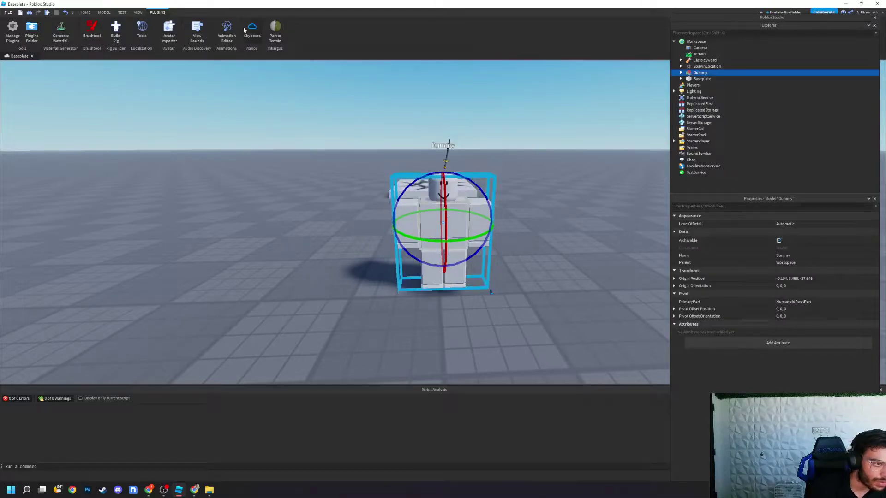
{"action": "left_click", "coordinate": [226, 32]}
{"action": "left_click_drag", "start_coordinate": [399, 330], "coordinate": [443, 192]}
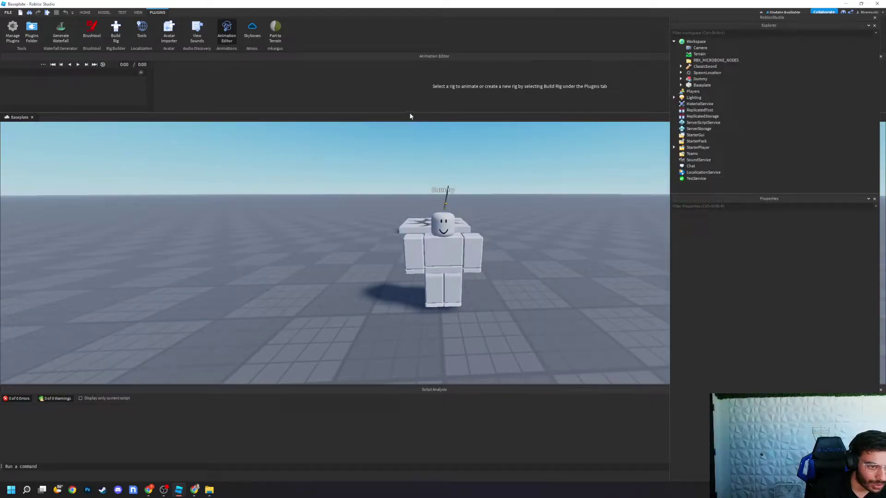
{"action": "left_click_drag", "start_coordinate": [410, 112], "coordinate": [410, 177]}
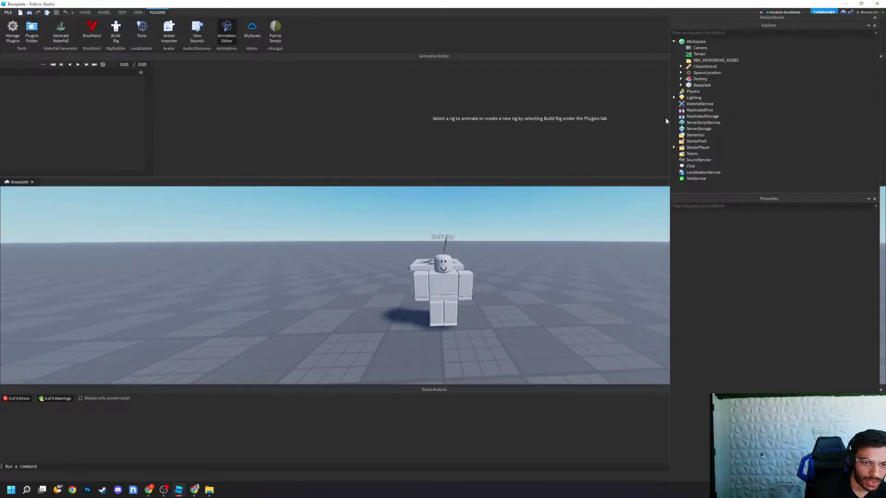
{"action": "left_click_drag", "start_coordinate": [668, 117], "coordinate": [857, 116]}
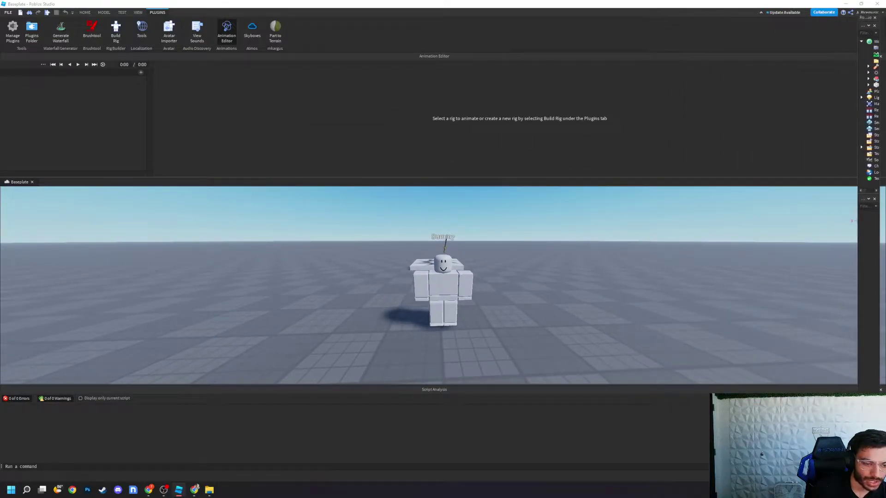
Choose the Dummy as the rig to animate and create an animation named "Swing".
{"action": "left_click", "coordinate": [450, 287]}
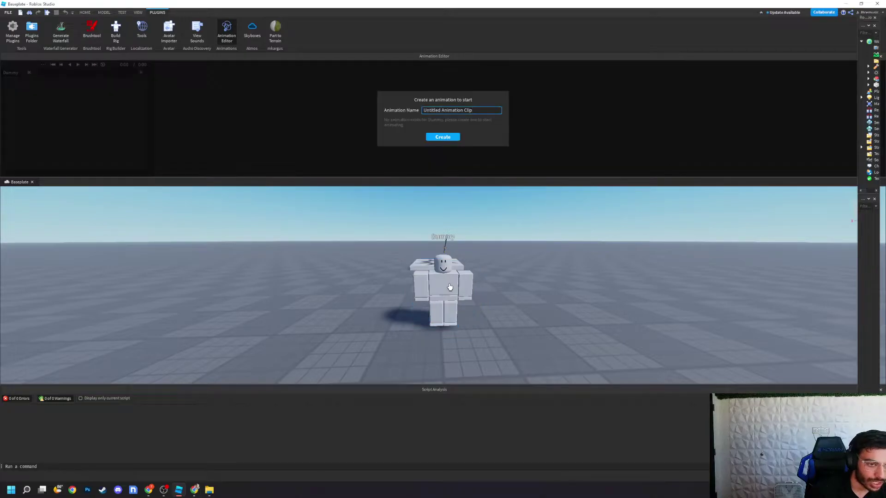
{"action": "key", "text": "ctrl+a"}
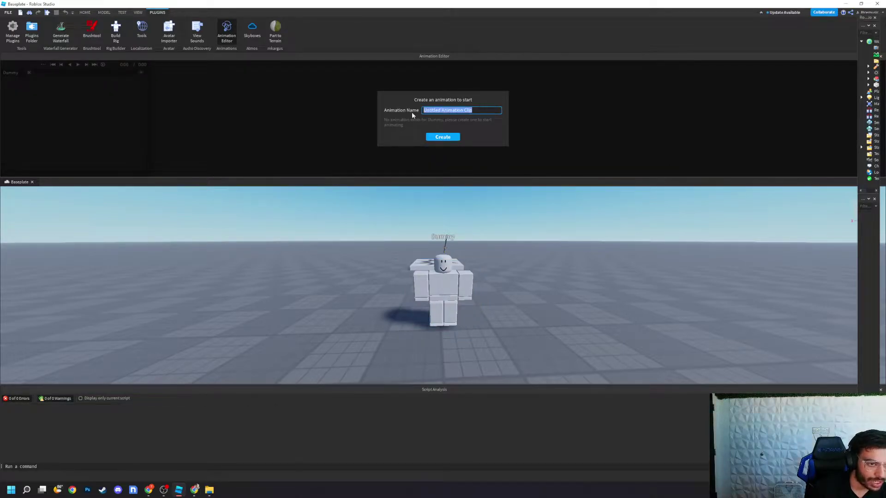
{"action": "key", "text": "BackSpace"}
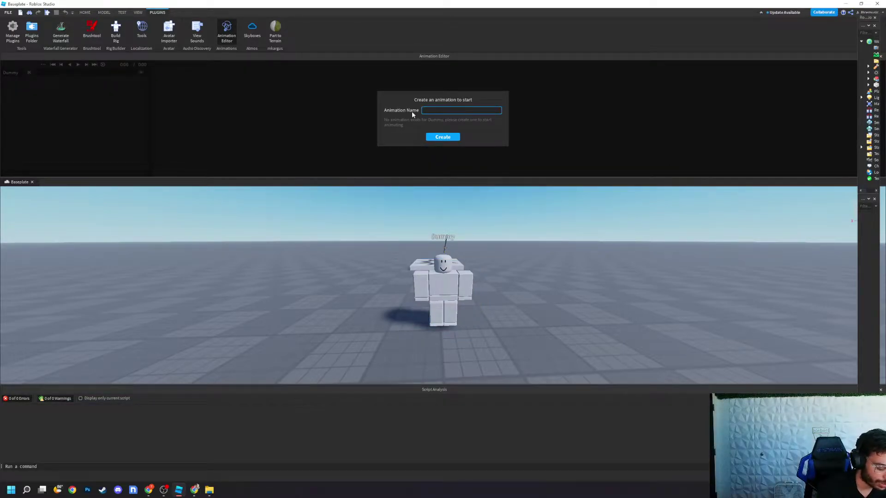
{"action": "type", "text": "Swing"}
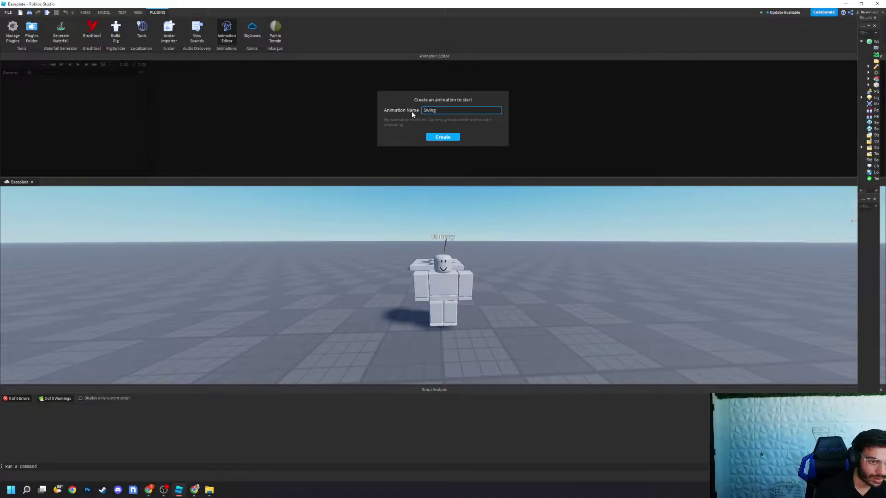
{"action": "key", "text": "Return"}
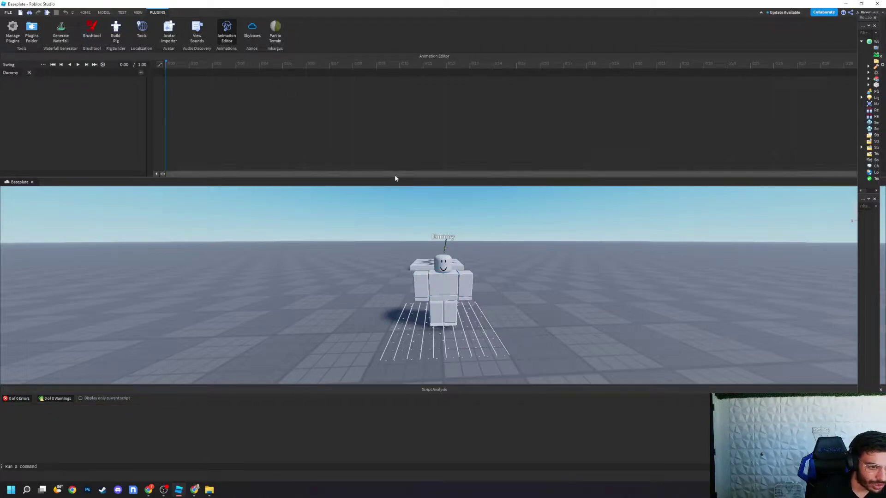
{"action": "left_click_drag", "start_coordinate": [394, 181], "coordinate": [391, 186]}
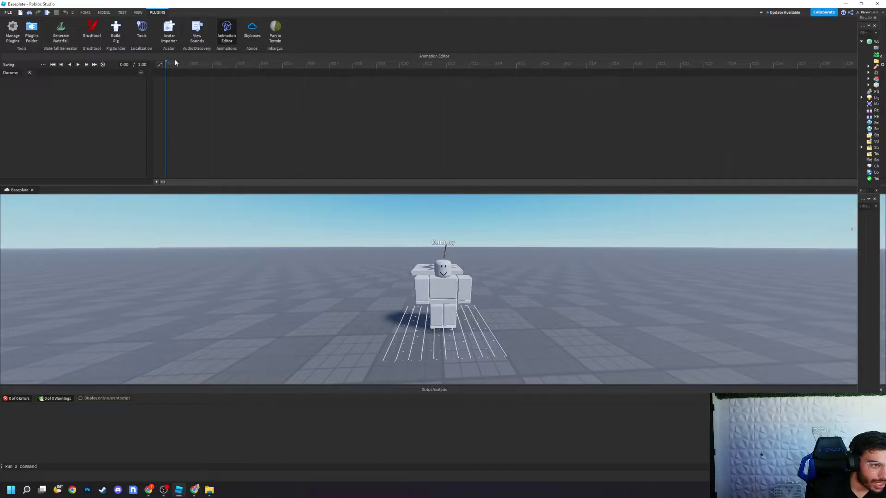
Move the ClassicSword from above the spawn location to just beside the dummy's right arm.
{"action": "left_click", "coordinate": [876, 67]}
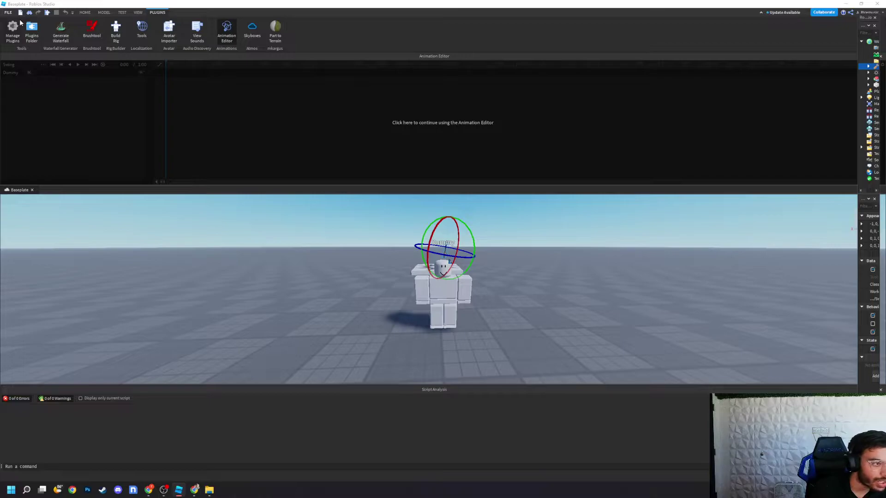
{"action": "left_click", "coordinate": [81, 13]}
{"action": "left_click", "coordinate": [68, 34]}
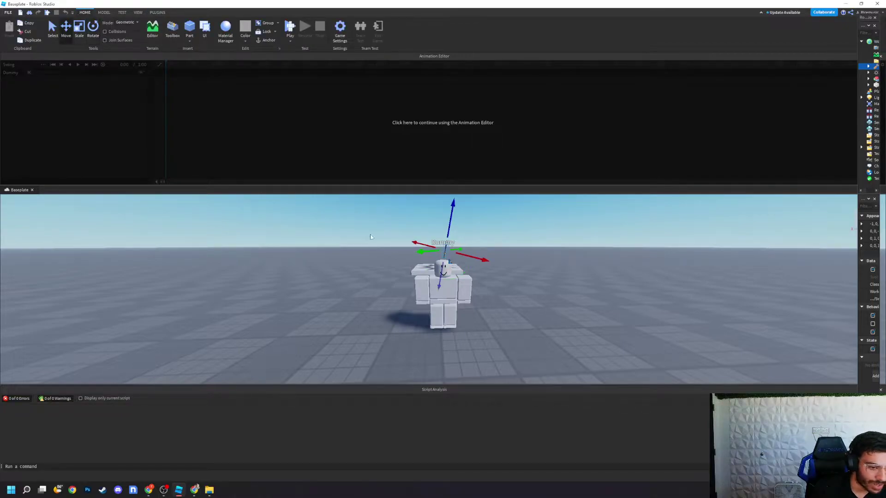
{"action": "left_click_drag", "start_coordinate": [423, 251], "coordinate": [287, 319]}
{"action": "left_click_drag", "start_coordinate": [345, 269], "coordinate": [435, 310]}
{"action": "left_click_drag", "start_coordinate": [416, 263], "coordinate": [418, 246]}
{"action": "right_click_drag", "start_coordinate": [381, 308], "coordinate": [382, 311]}
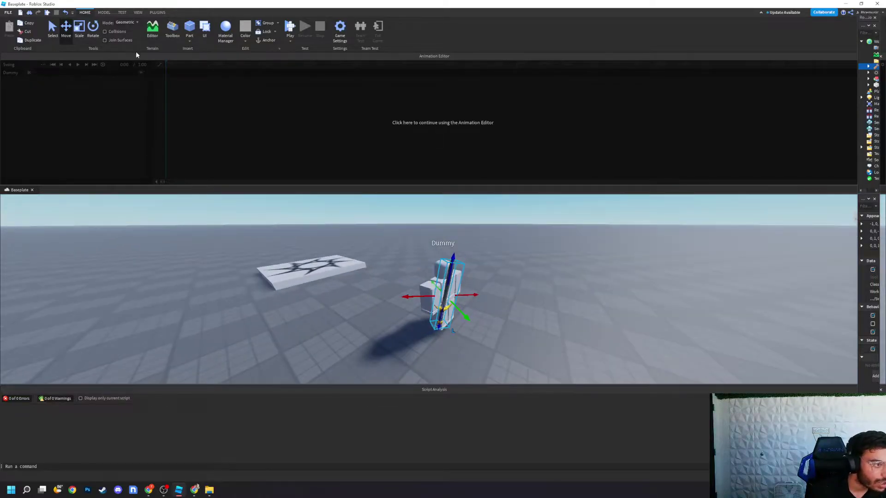
Rotate the ClassicSword until it lies roughly horizontal with the blade pointing forward from the dummy.
{"action": "left_click", "coordinate": [98, 33]}
{"action": "left_click_drag", "start_coordinate": [433, 308], "coordinate": [410, 292]}
{"action": "left_click_drag", "start_coordinate": [461, 270], "coordinate": [469, 282]}
{"action": "right_click_drag", "start_coordinate": [413, 298], "coordinate": [397, 316]}
{"action": "scroll", "coordinate": [397, 318], "scroll_direction": "up", "scroll_amount": 2}
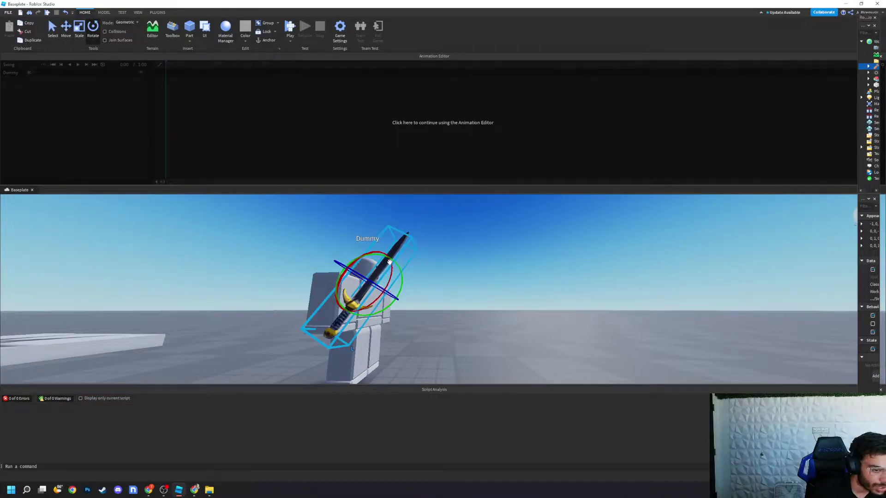
{"action": "left_click_drag", "start_coordinate": [399, 267], "coordinate": [395, 298]}
{"action": "left_click_drag", "start_coordinate": [351, 257], "coordinate": [349, 273]}
Move the ClassicSword down and forward so its grip sits in the dummy's right hand.
{"action": "left_click", "coordinate": [68, 35]}
{"action": "left_click", "coordinate": [370, 245]}
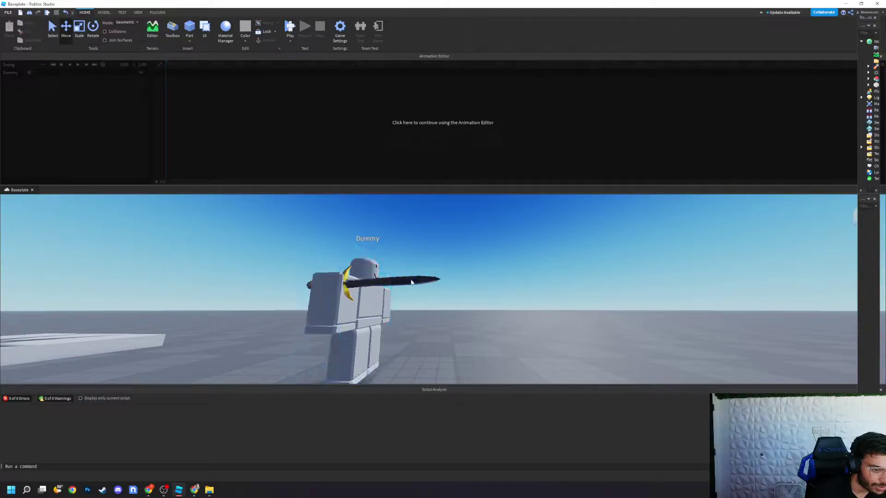
{"action": "left_click", "coordinate": [876, 67]}
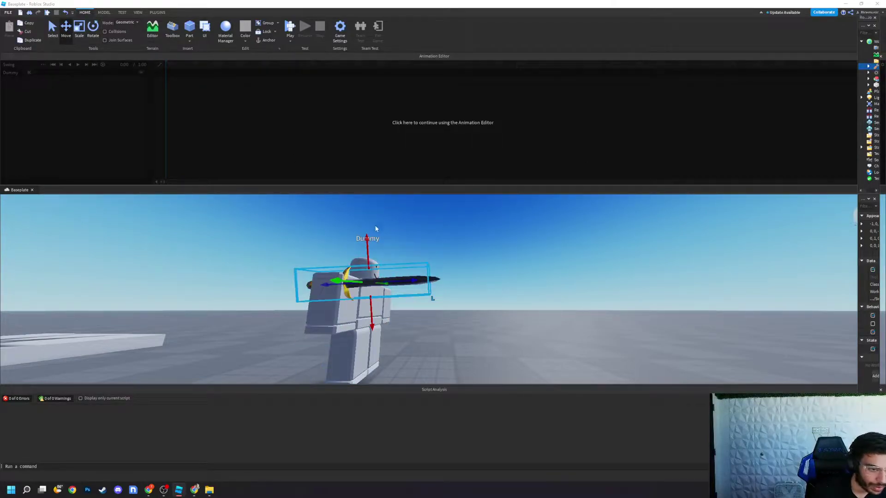
{"action": "left_click_drag", "start_coordinate": [368, 236], "coordinate": [370, 279]}
{"action": "left_click_drag", "start_coordinate": [404, 324], "coordinate": [392, 288]}
{"action": "left_click", "coordinate": [99, 33]}
{"action": "left_click", "coordinate": [66, 29]}
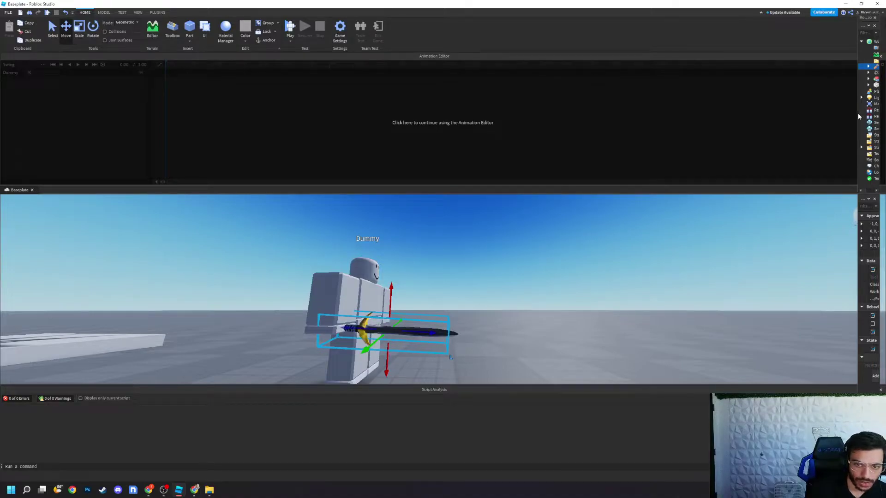
Widen the Explorer and Properties area and look through the available constraint types, including Weld.
{"action": "left_click_drag", "start_coordinate": [856, 114], "coordinate": [628, 114]}
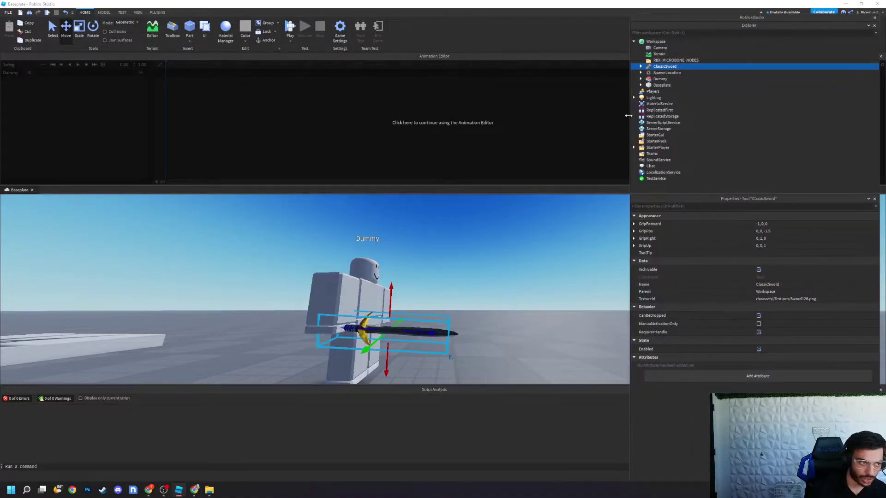
{"action": "left_click", "coordinate": [104, 13]}
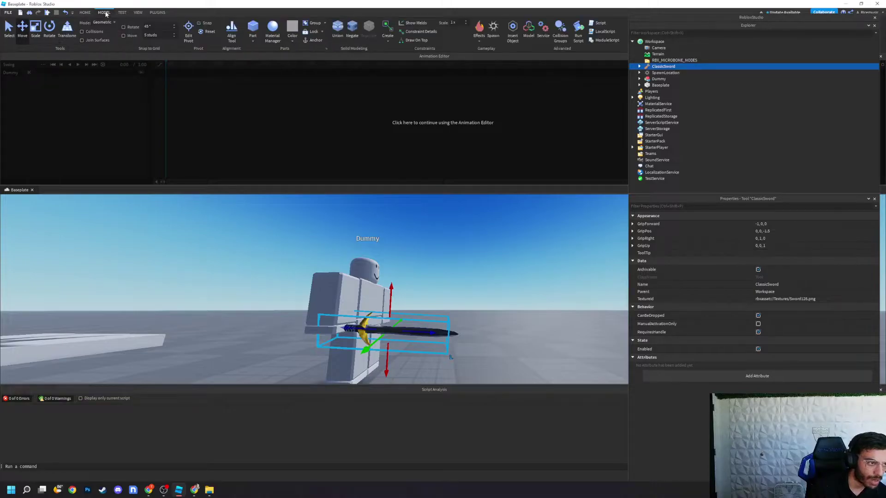
{"action": "left_click", "coordinate": [388, 37]}
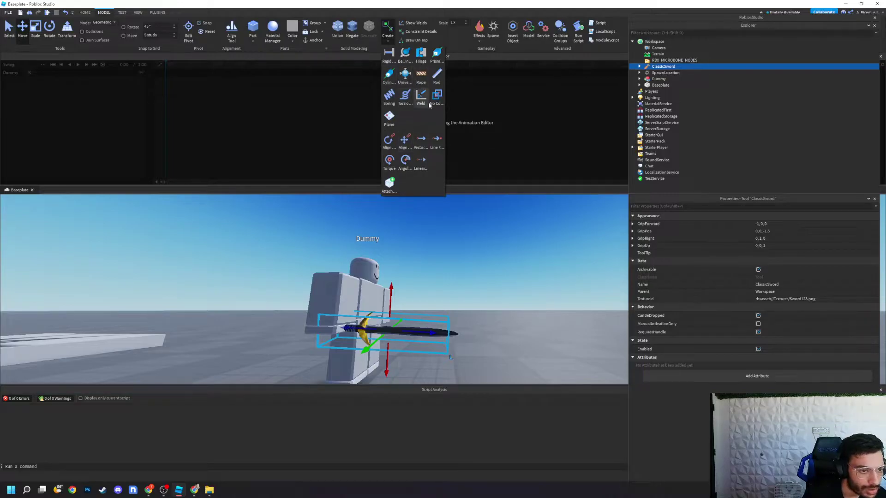
{"action": "left_click", "coordinate": [464, 43]}
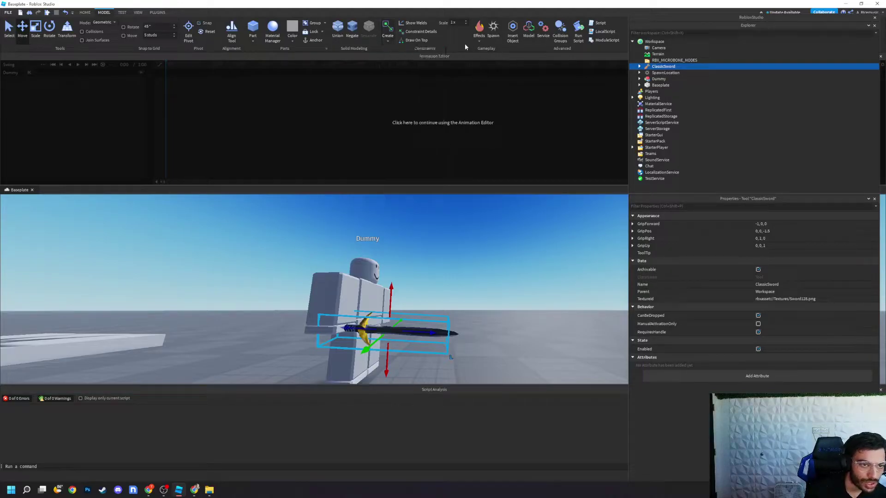
Create a Weld constraint between the ClassicSword's Handle and the Dummy's RightHand.
{"action": "left_click", "coordinate": [639, 66]}
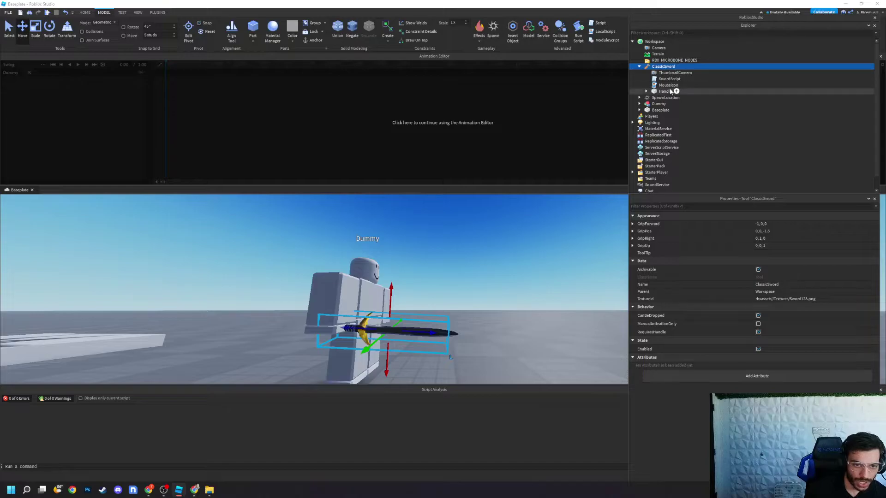
{"action": "left_click", "coordinate": [688, 91]}
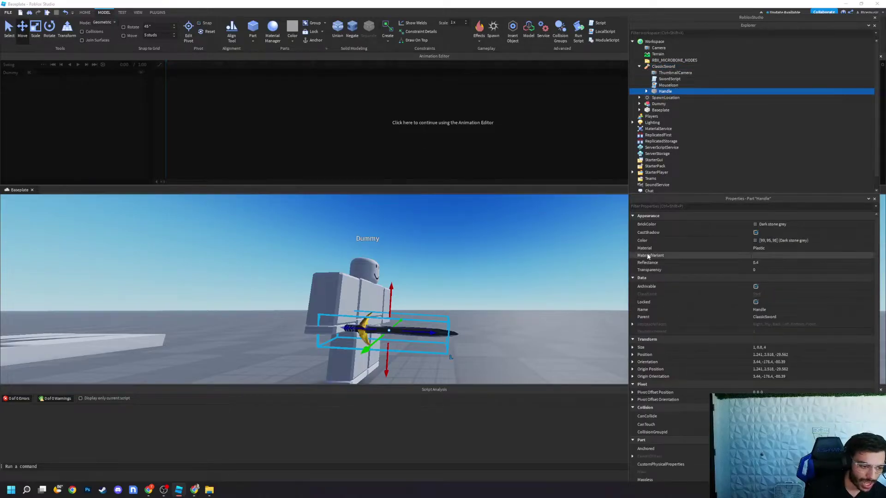
{"action": "left_click", "coordinate": [639, 104]}
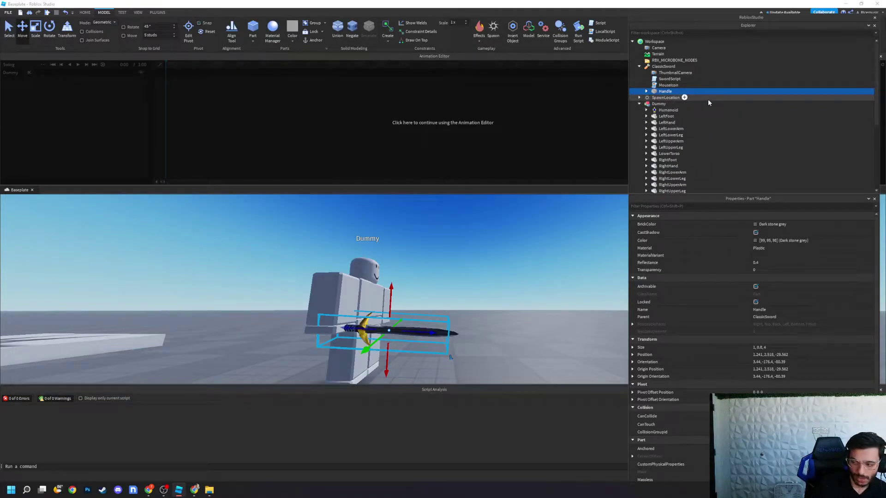
{"action": "scroll", "coordinate": [702, 128], "scroll_direction": "down", "scroll_amount": 5}
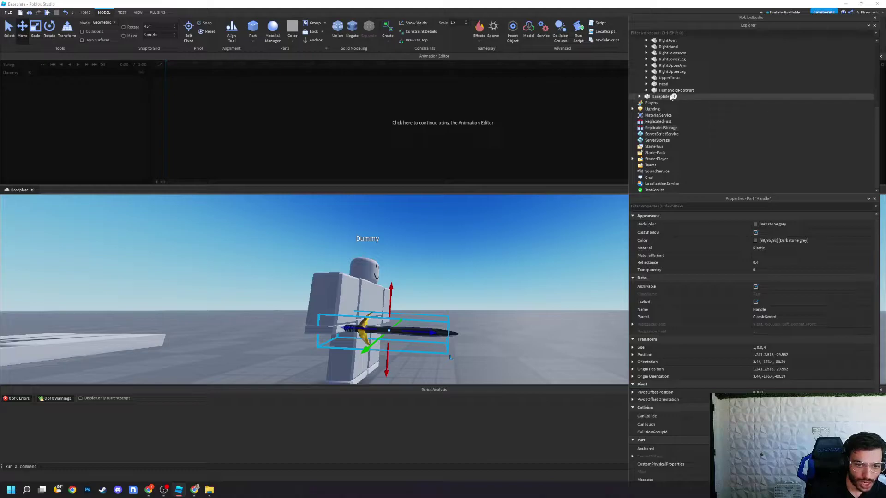
{"action": "left_click", "coordinate": [669, 46], "text": "ctrl"}
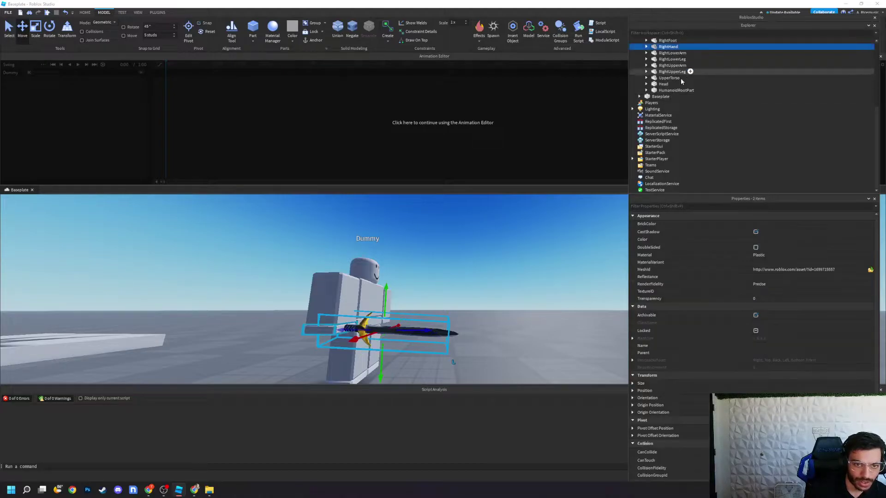
{"action": "scroll", "coordinate": [673, 64], "scroll_direction": "up", "scroll_amount": 5}
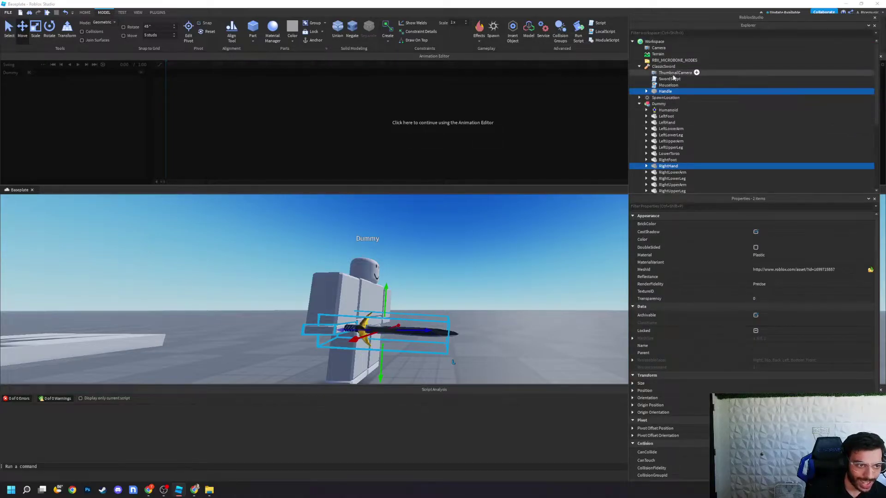
{"action": "left_click", "coordinate": [389, 42]}
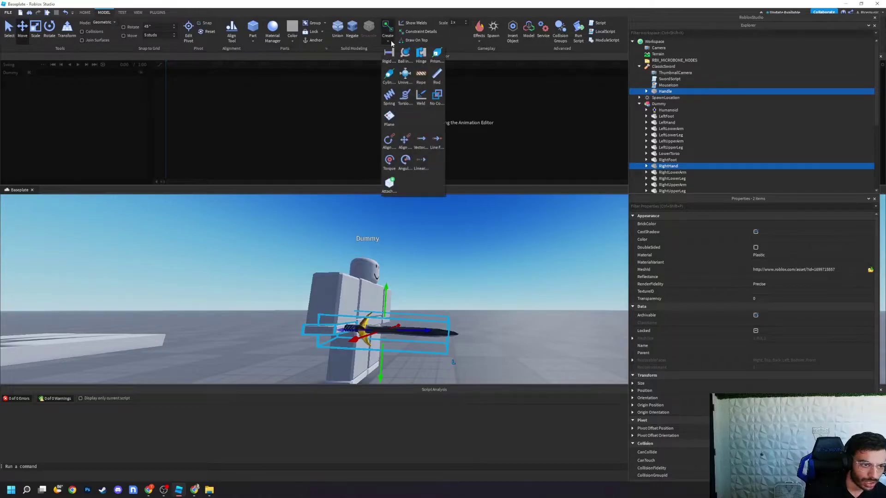
{"action": "left_click", "coordinate": [426, 96]}
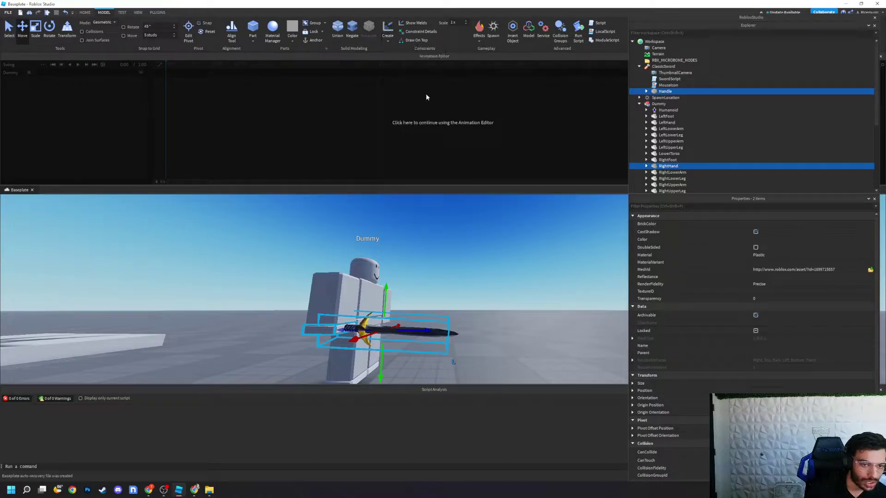
{"action": "left_click", "coordinate": [658, 104]}
{"action": "double_click", "coordinate": [667, 84]}
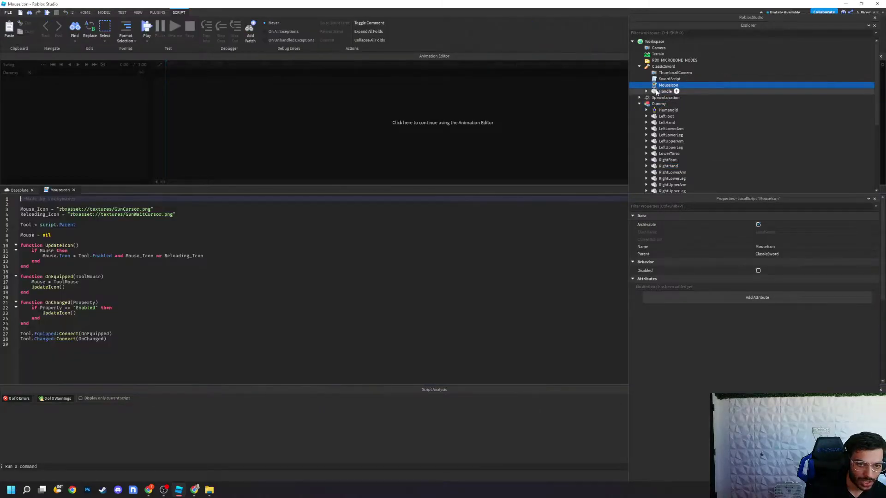
{"action": "left_click", "coordinate": [664, 91]}
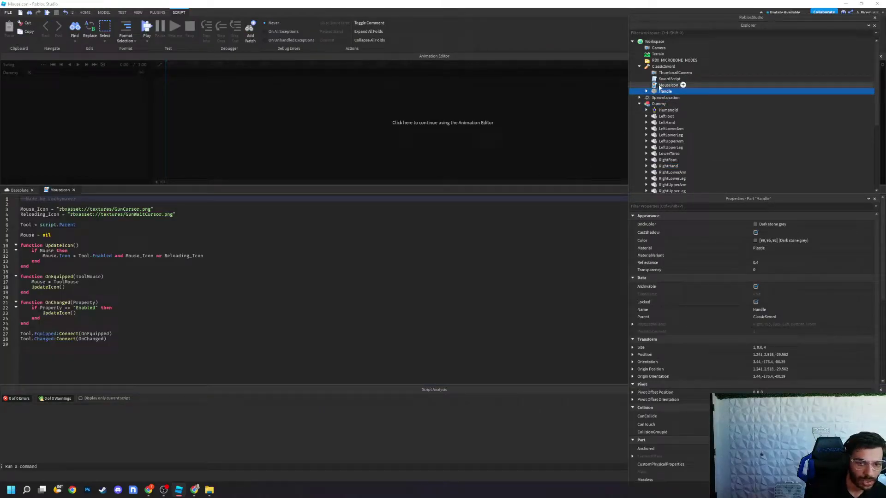
{"action": "left_click", "coordinate": [73, 190]}
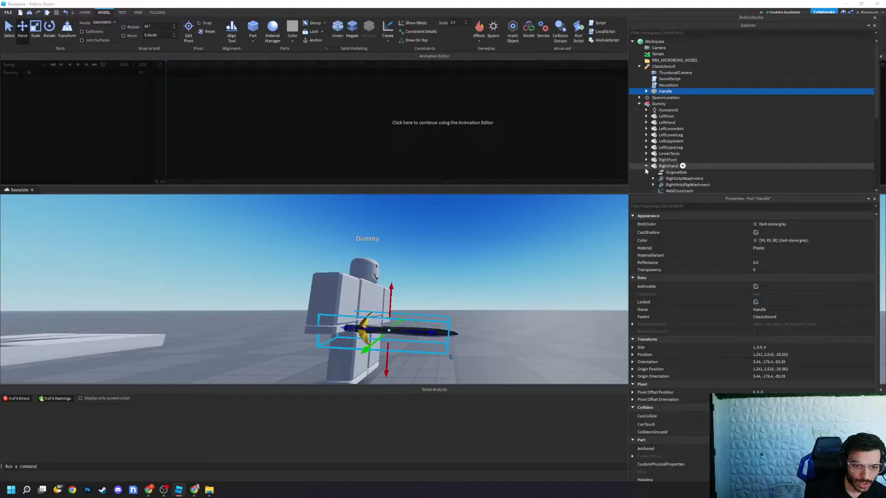
Inspect the WeldConstraint inside the dummy's RightHand to check which parts it joins.
{"action": "left_click", "coordinate": [646, 165]}
{"action": "scroll", "coordinate": [655, 166], "scroll_direction": "down", "scroll_amount": 2}
{"action": "left_click", "coordinate": [670, 157]}
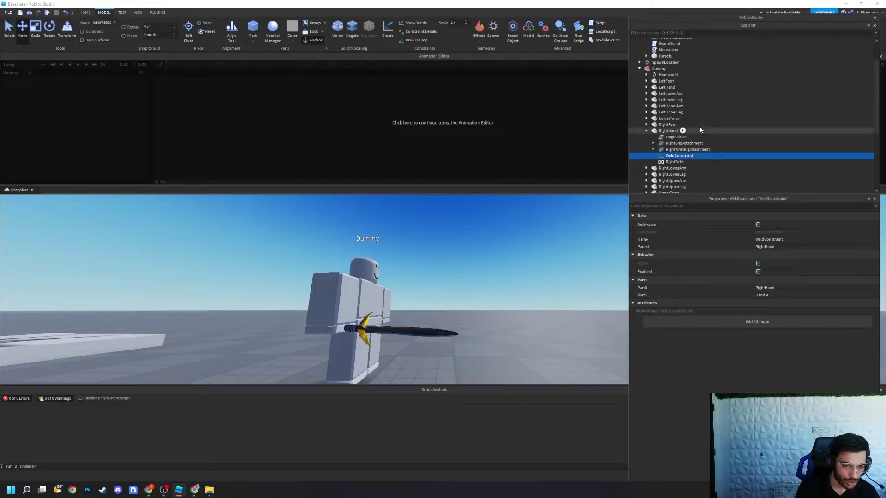
{"action": "left_click", "coordinate": [640, 68]}
Resume the Swing animation in the Animation Editor and add all of the Dummy's body parts as tracks.
{"action": "left_click", "coordinate": [401, 141]}
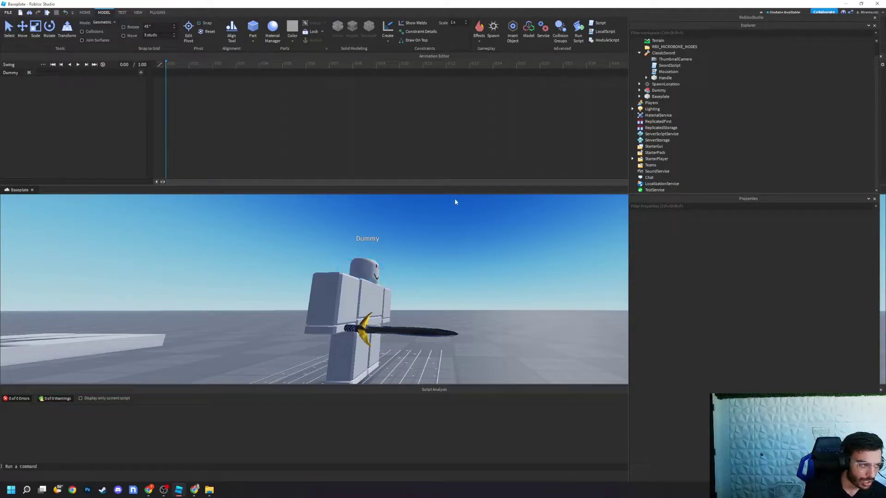
{"action": "scroll", "coordinate": [441, 234], "scroll_direction": "down", "scroll_amount": 2}
{"action": "right_click_drag", "start_coordinate": [441, 235], "coordinate": [441, 234]}
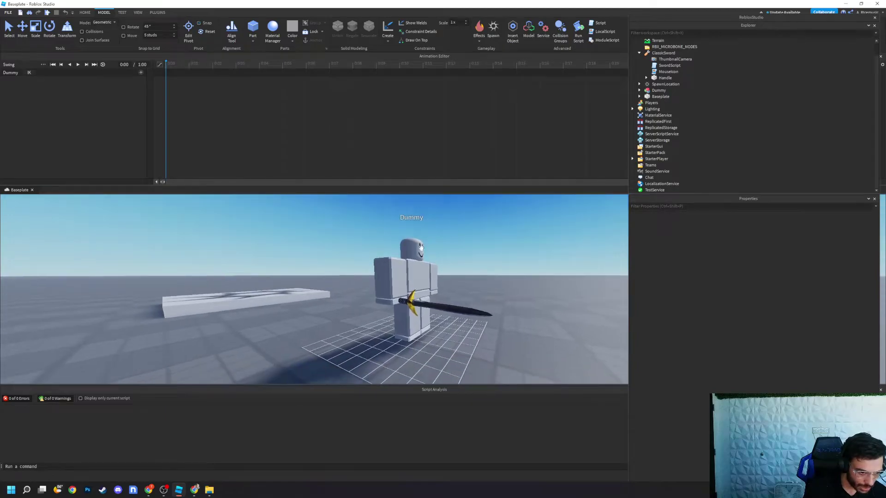
{"action": "left_click", "coordinate": [141, 73]}
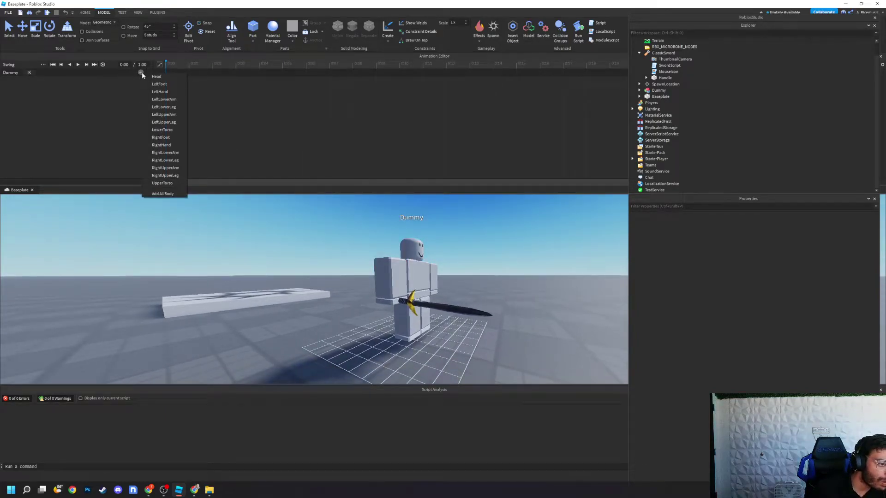
{"action": "left_click", "coordinate": [162, 194]}
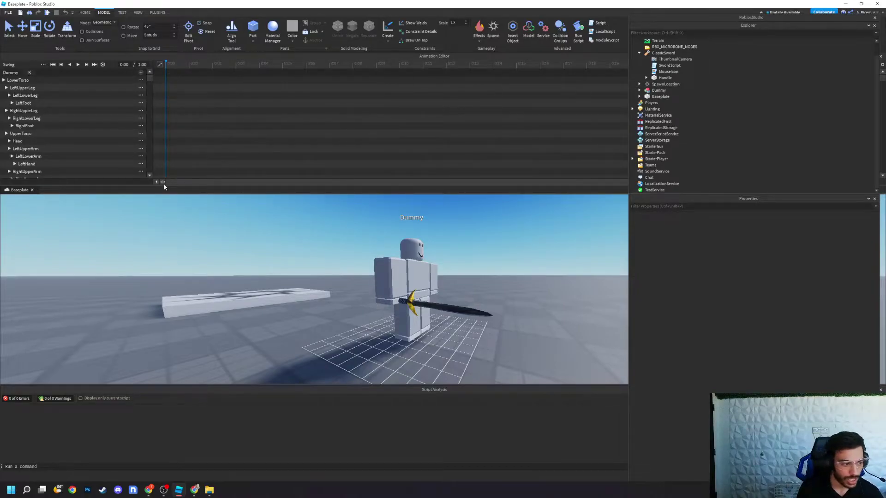
Scrub the animation timeline forward to 0:12.
{"action": "left_click_drag", "start_coordinate": [189, 66], "coordinate": [376, 65]}
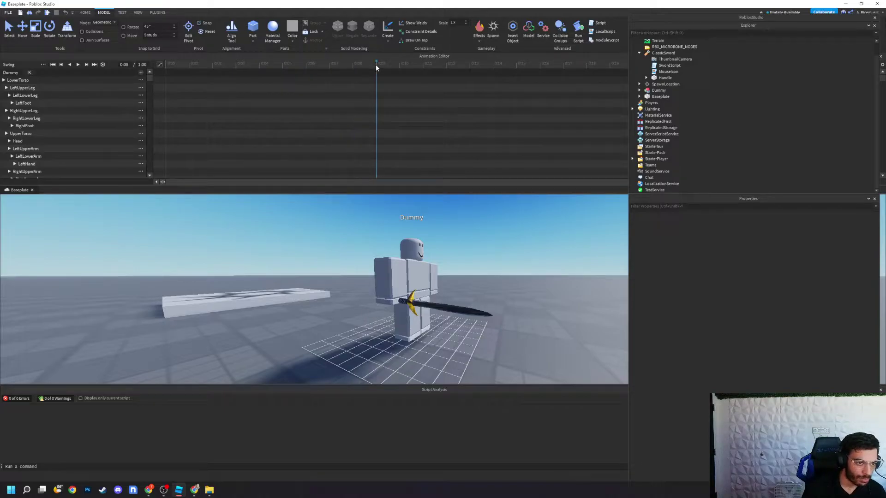
{"action": "left_click", "coordinate": [406, 64]}
{"action": "left_click", "coordinate": [423, 64]}
{"action": "left_click", "coordinate": [444, 64]}
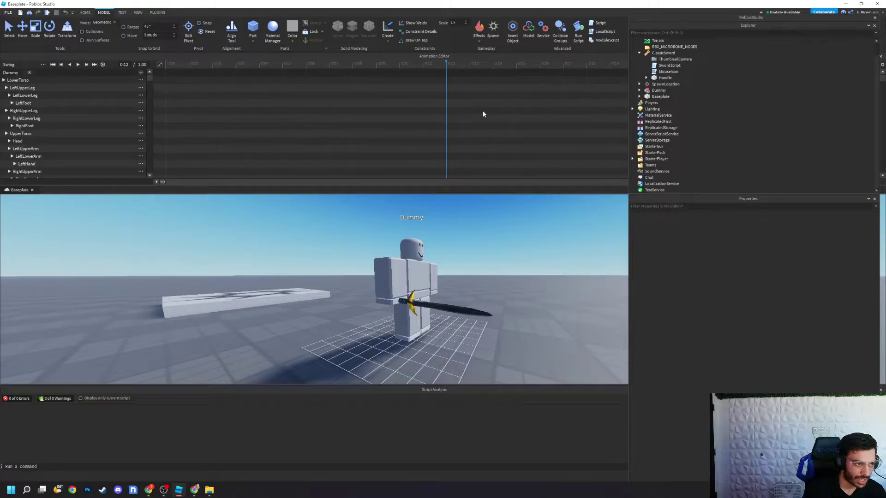
{"action": "left_click", "coordinate": [160, 65]}
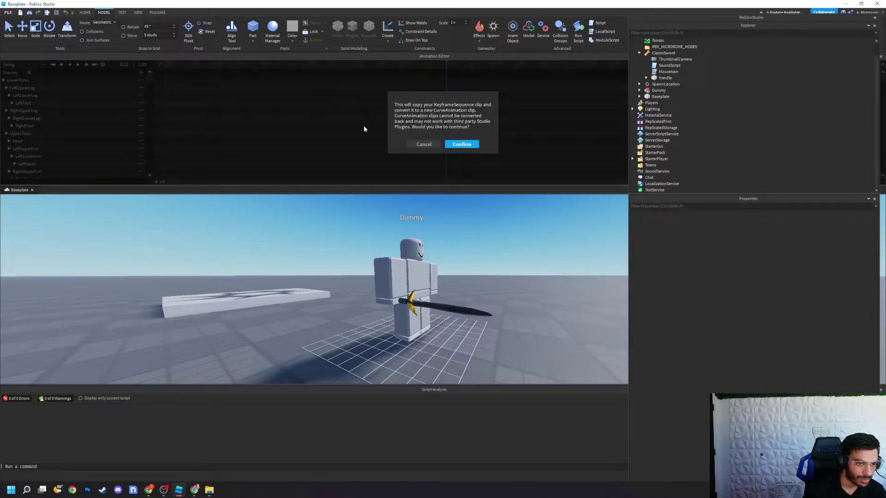
{"action": "left_click", "coordinate": [424, 144]}
{"action": "left_click", "coordinate": [165, 65]}
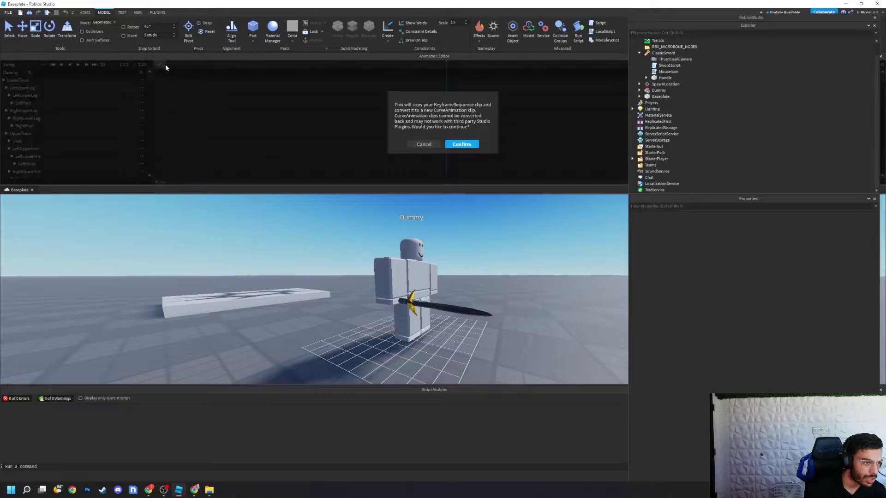
{"action": "left_click", "coordinate": [420, 145]}
{"action": "left_click", "coordinate": [168, 70]}
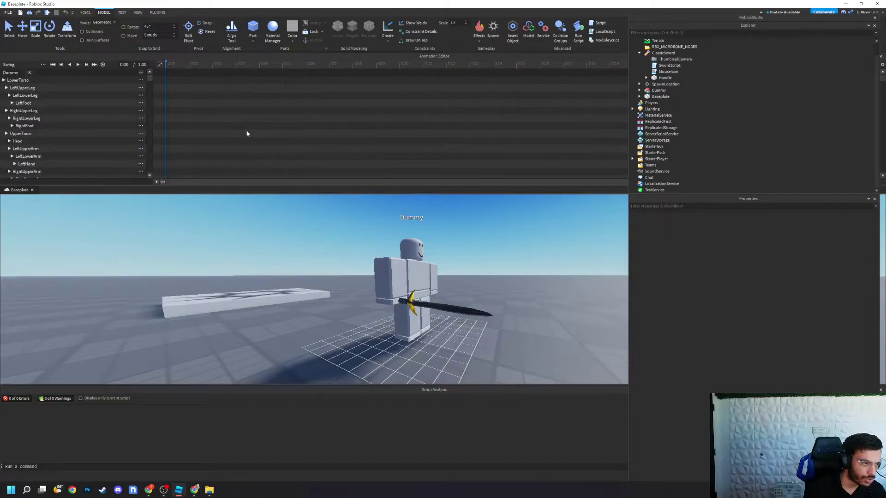
Rotate the dummy's right upper arm at 0:00 so the arm reaches forward and the sword points upward.
{"action": "left_click", "coordinate": [395, 263]}
{"action": "left_click_drag", "start_coordinate": [382, 232], "coordinate": [410, 252]}
{"action": "right_click_drag", "start_coordinate": [472, 248], "coordinate": [472, 250]}
{"action": "key", "text": "d"}
{"action": "left_click", "coordinate": [471, 247]}
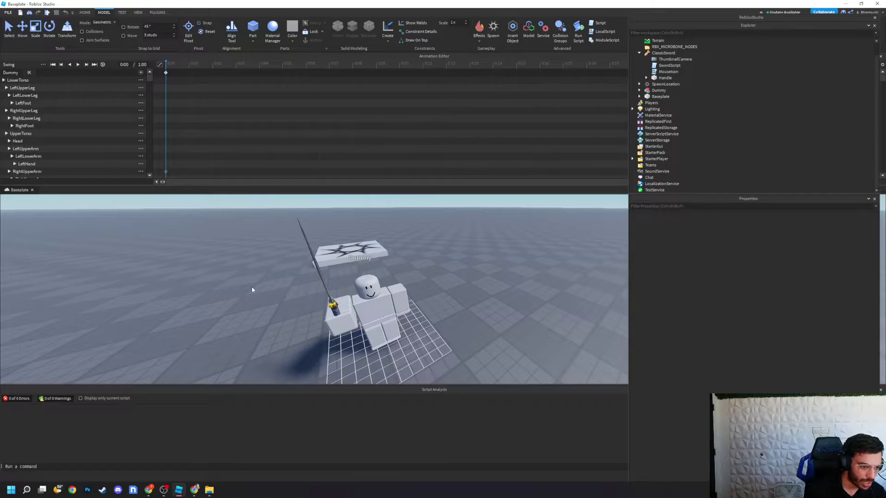
{"action": "right_click_drag", "start_coordinate": [252, 287], "coordinate": [252, 287]}
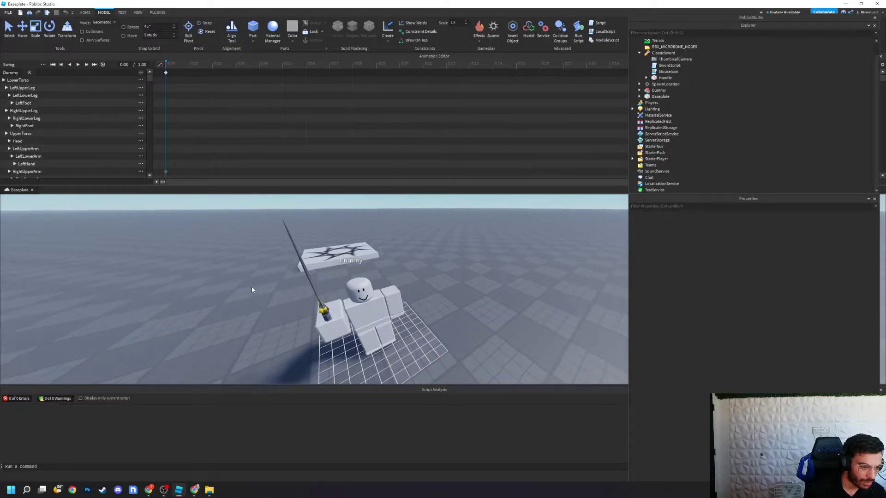
Fine-tune the raised right upper arm at 0:00 by rotating it slightly and shifting it closer to the torso.
{"action": "left_click", "coordinate": [341, 319]}
{"action": "left_click_drag", "start_coordinate": [316, 337], "coordinate": [319, 333]}
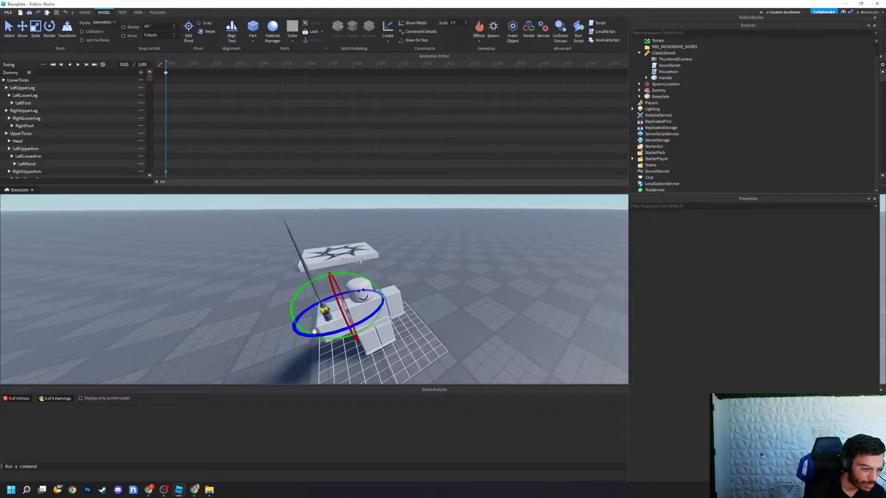
{"action": "left_click", "coordinate": [26, 34]}
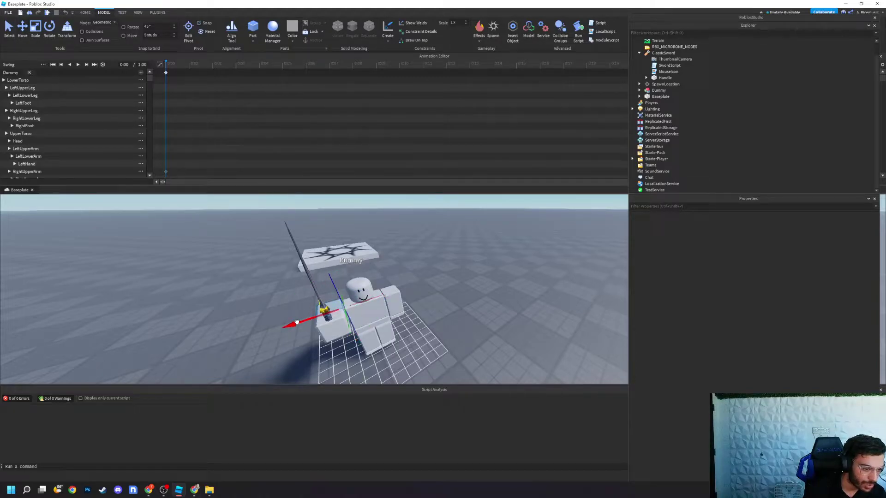
{"action": "left_click_drag", "start_coordinate": [297, 322], "coordinate": [299, 321]}
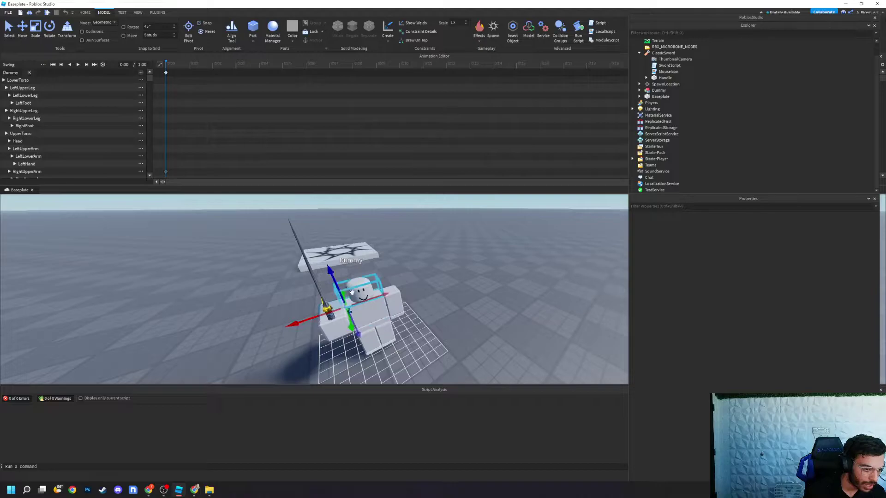
{"action": "left_click_drag", "start_coordinate": [335, 280], "coordinate": [337, 283]}
{"action": "left_click", "coordinate": [447, 289]}
Add a keyframe for all body parts at 0:00 to store the starting pose.
{"action": "right_click_drag", "start_coordinate": [434, 308], "coordinate": [416, 248]}
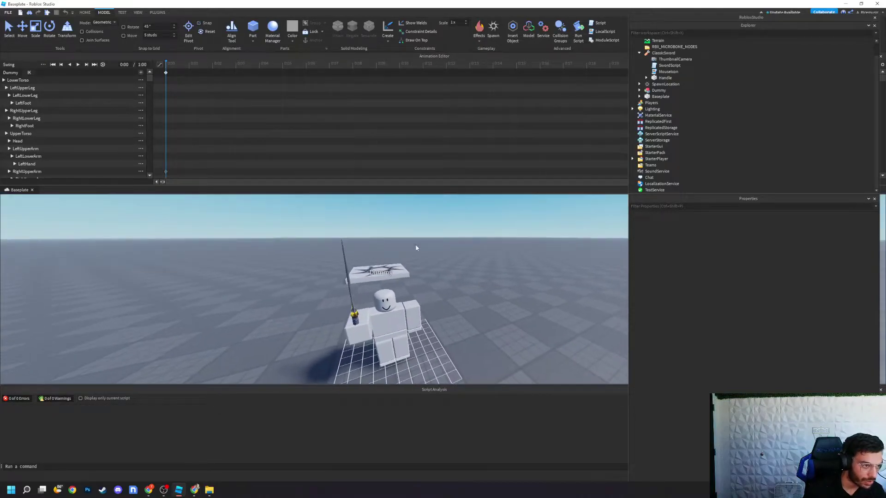
{"action": "right_click", "coordinate": [164, 74]}
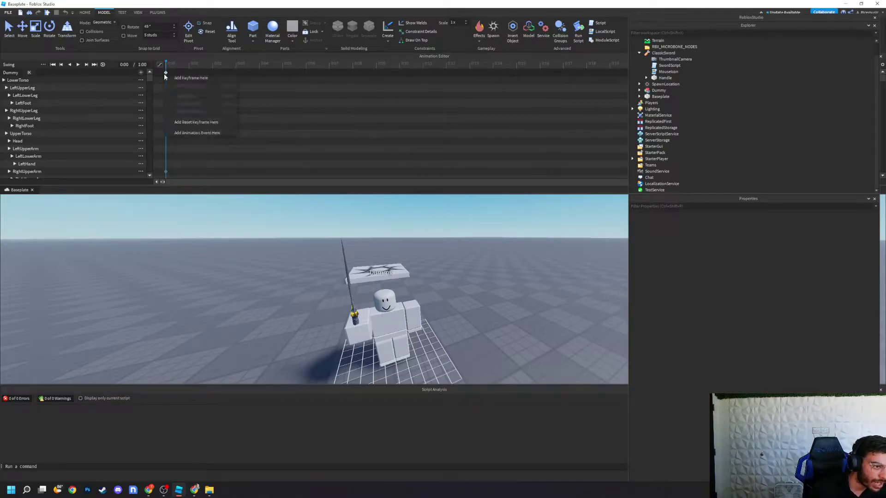
{"action": "left_click", "coordinate": [174, 79]}
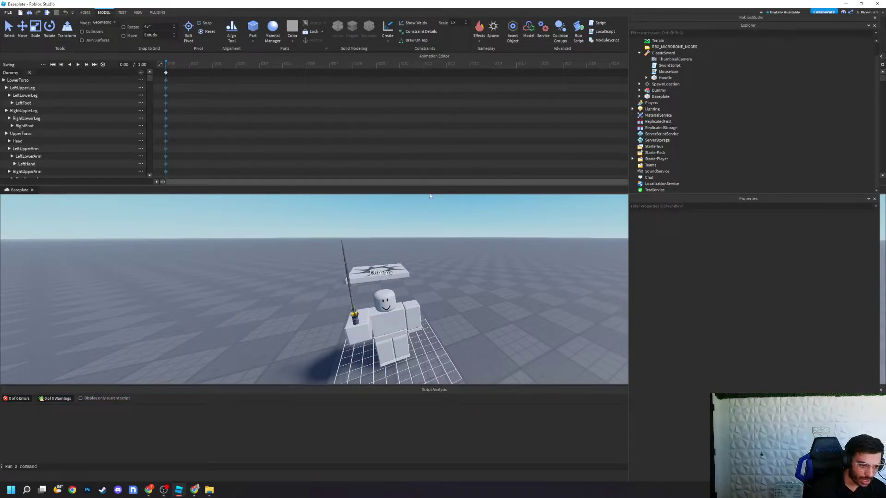
At 0:05, rotate the dummy's right upper arm downward and across the body to pose the sword swing.
{"action": "right_click_drag", "start_coordinate": [466, 283], "coordinate": [467, 285]}
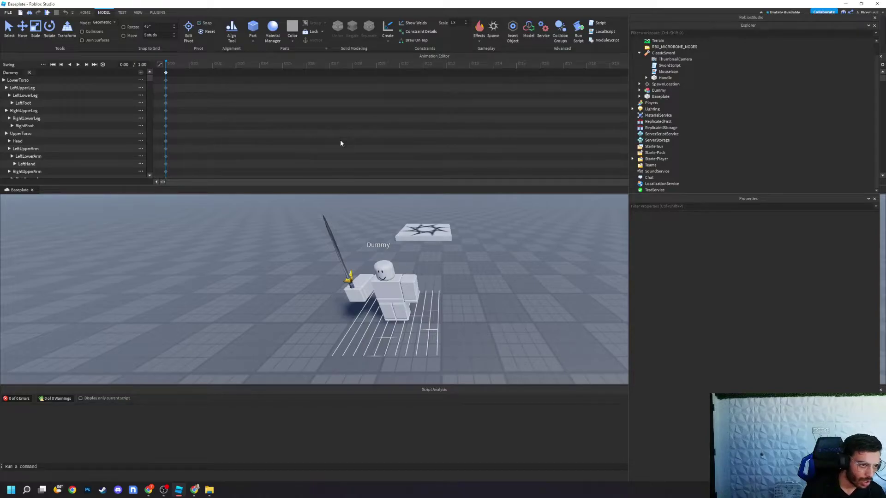
{"action": "left_click", "coordinate": [282, 64]}
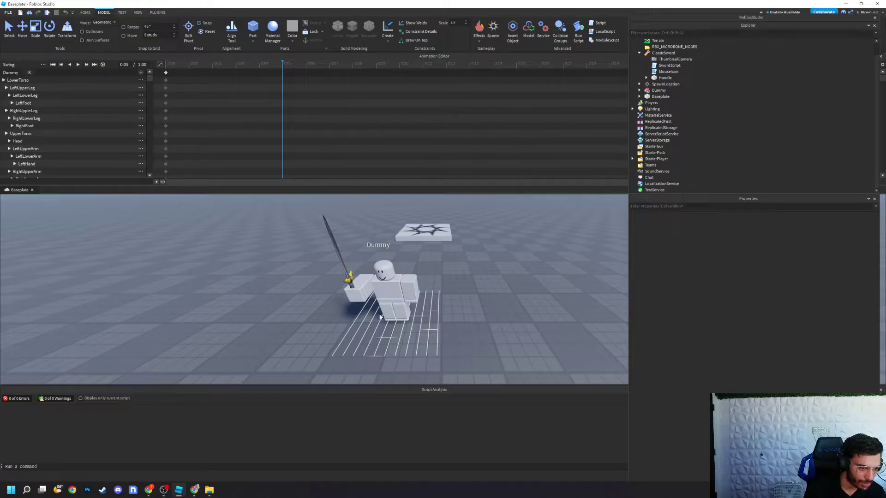
{"action": "left_click", "coordinate": [367, 277]}
{"action": "key", "text": "r"}
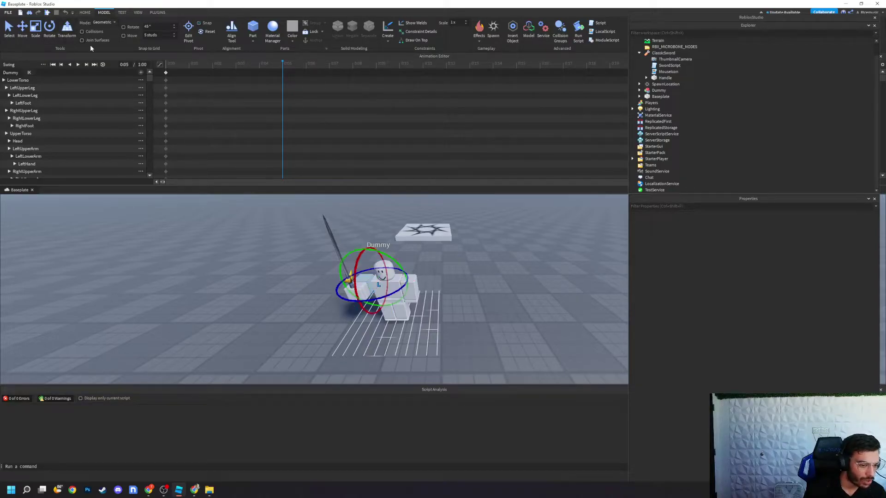
{"action": "left_click_drag", "start_coordinate": [351, 250], "coordinate": [322, 312]}
{"action": "right_click_drag", "start_coordinate": [318, 310], "coordinate": [319, 310]}
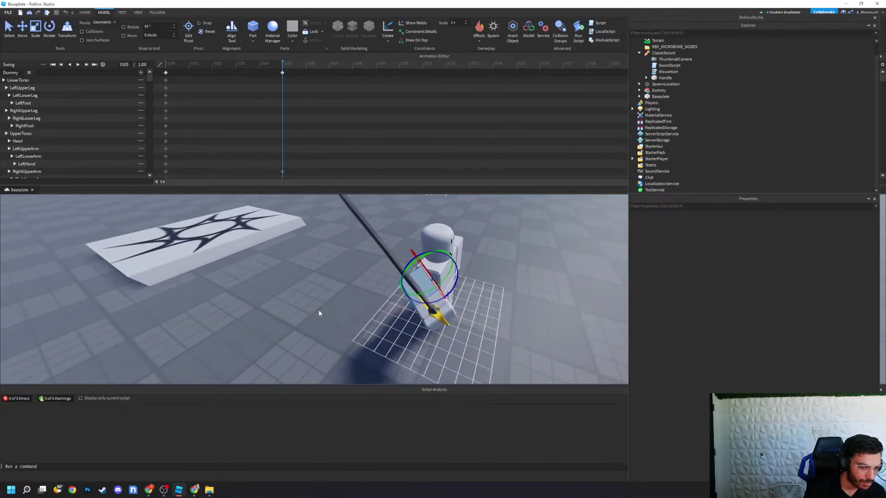
{"action": "right_click_drag", "start_coordinate": [387, 348], "coordinate": [387, 349]}
{"action": "left_click_drag", "start_coordinate": [430, 279], "coordinate": [447, 315]}
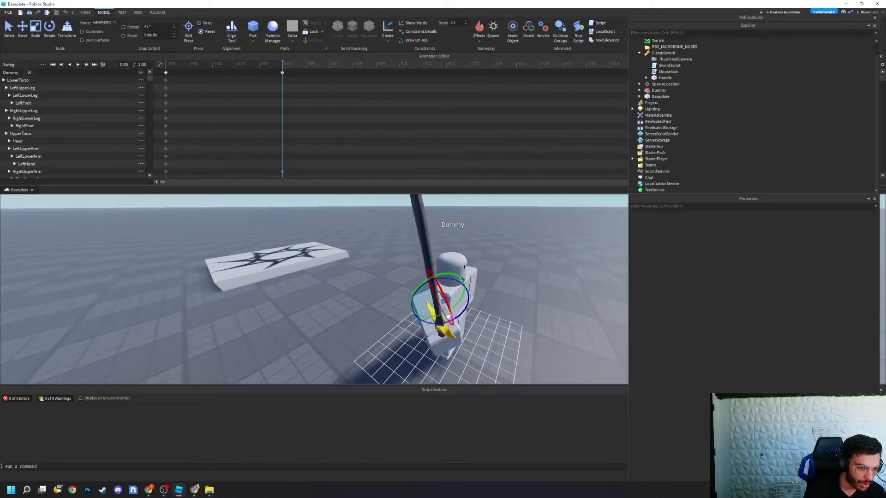
{"action": "left_click", "coordinate": [426, 329]}
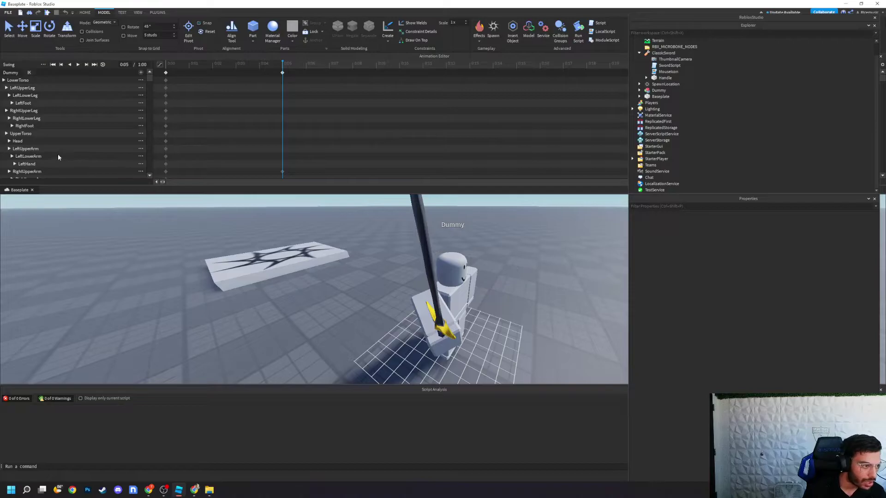
At 0:05, rotate the dummy's right hand so the sword tilts out to its side.
{"action": "scroll", "coordinate": [41, 162], "scroll_direction": "down", "scroll_amount": 2}
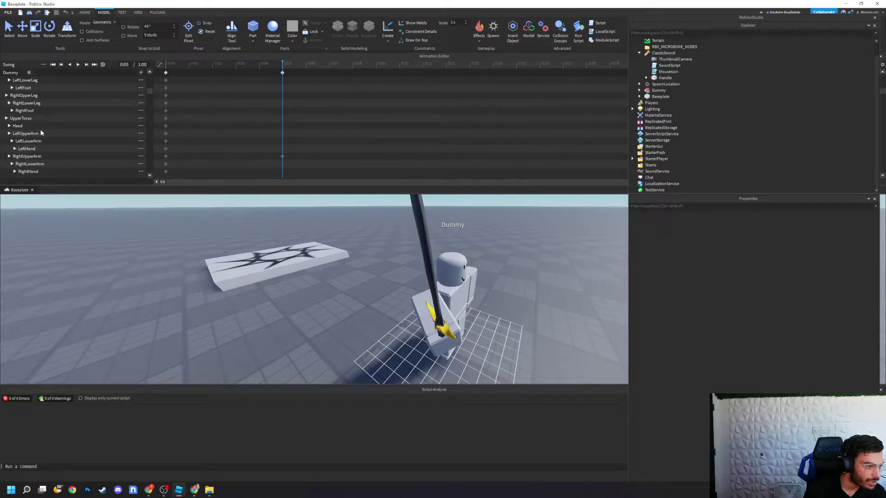
{"action": "scroll", "coordinate": [34, 134], "scroll_direction": "down", "scroll_amount": 1}
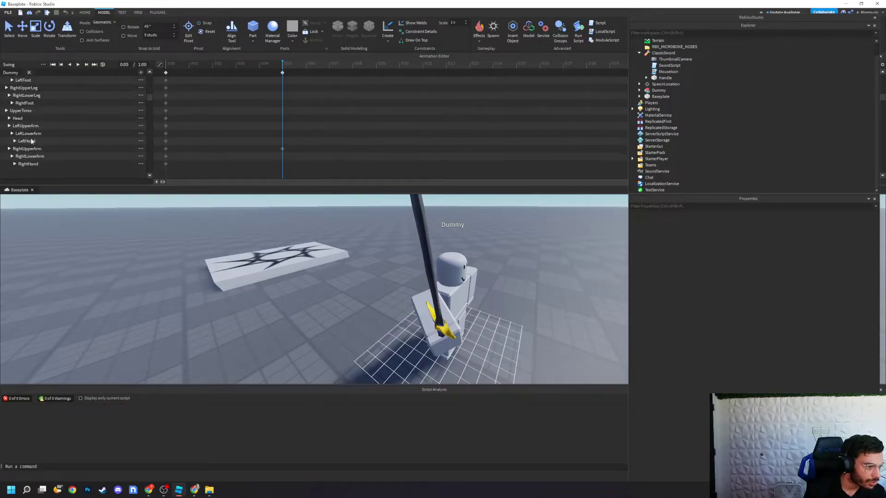
{"action": "left_click", "coordinate": [28, 164]}
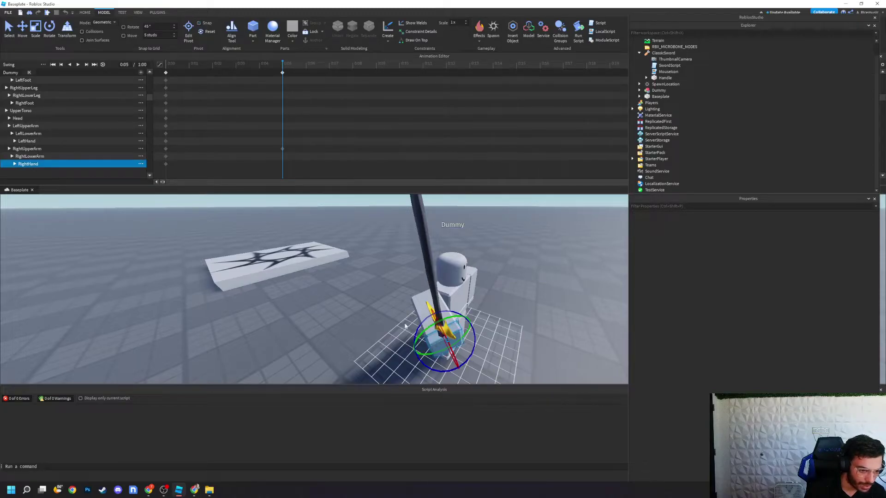
{"action": "left_click_drag", "start_coordinate": [447, 338], "coordinate": [417, 326]}
Twist the dummy's upper torso at 0:05 to turn the body with the swing.
{"action": "right_click_drag", "start_coordinate": [534, 309], "coordinate": [528, 311]}
{"action": "key", "text": "d"}
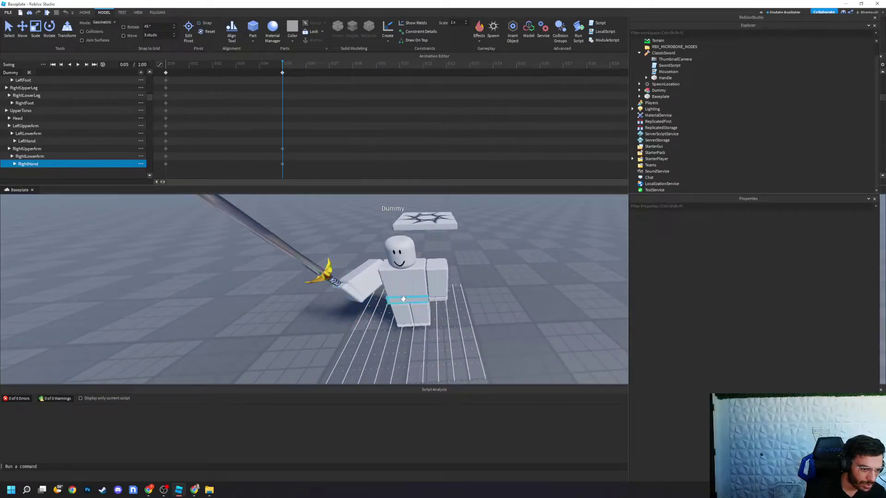
{"action": "left_click", "coordinate": [395, 314]}
{"action": "left_click_drag", "start_coordinate": [393, 313], "coordinate": [370, 328]}
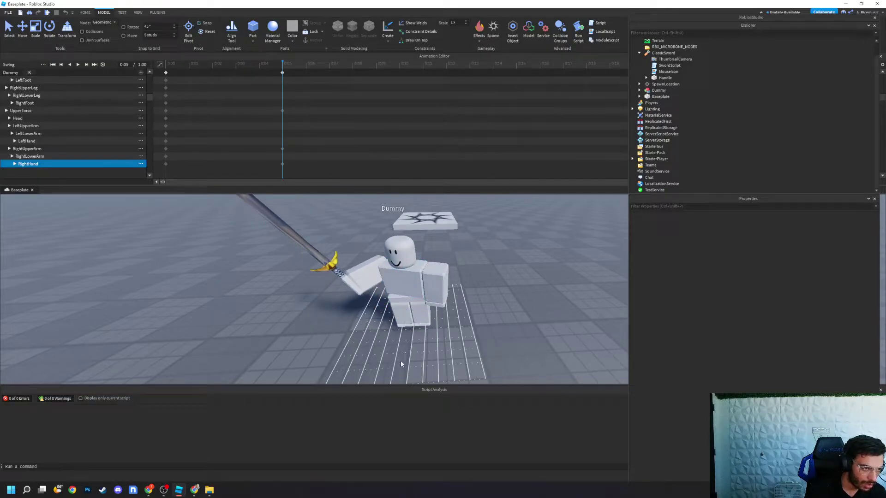
At 0:05, pose a stride by rotating the left leg and foot forward and the right upper leg backward.
{"action": "left_click", "coordinate": [420, 310]}
{"action": "left_click_drag", "start_coordinate": [418, 310], "coordinate": [416, 273]}
{"action": "left_click", "coordinate": [522, 307]}
{"action": "right_click_drag", "start_coordinate": [522, 306], "coordinate": [521, 306]}
{"action": "key", "text": "a"}
{"action": "left_click", "coordinate": [474, 305]}
{"action": "left_click_drag", "start_coordinate": [487, 287], "coordinate": [514, 328]}
{"action": "left_click", "coordinate": [505, 316]}
{"action": "left_click", "coordinate": [537, 355]}
{"action": "left_click", "coordinate": [503, 329]}
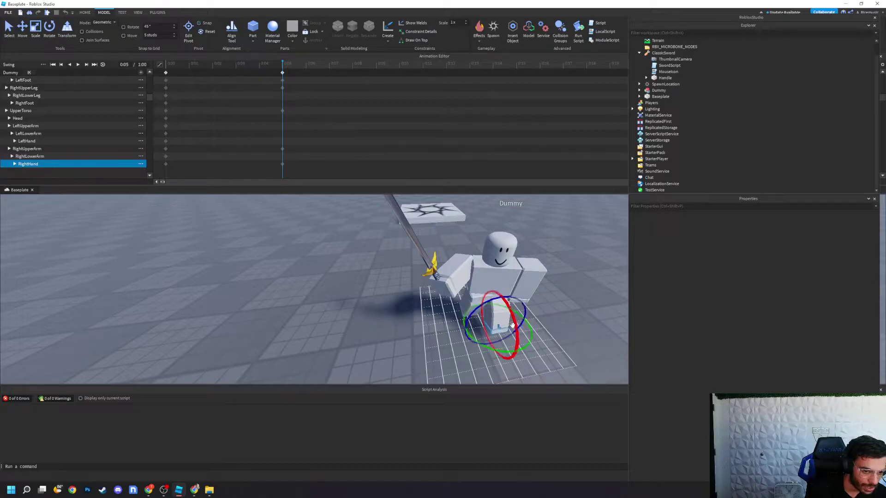
{"action": "left_click", "coordinate": [559, 336]}
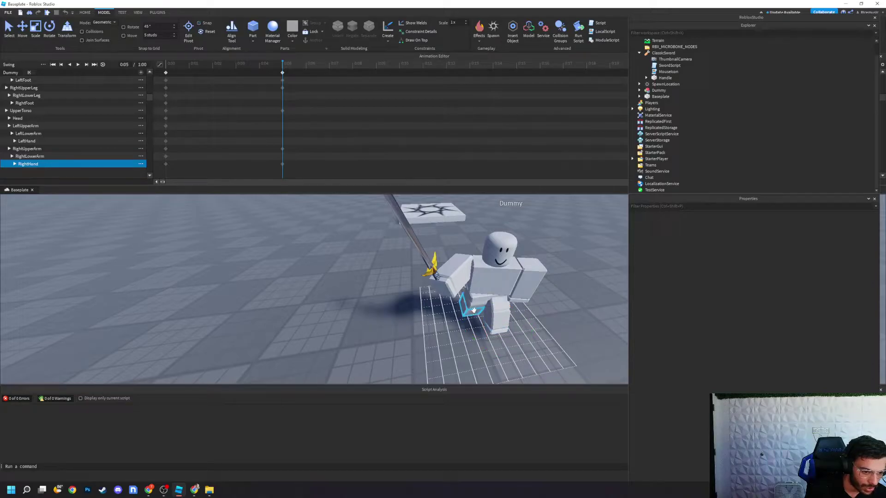
Bend the trailing right lower leg and angle the right foot at 0:05.
{"action": "left_click", "coordinate": [473, 309]}
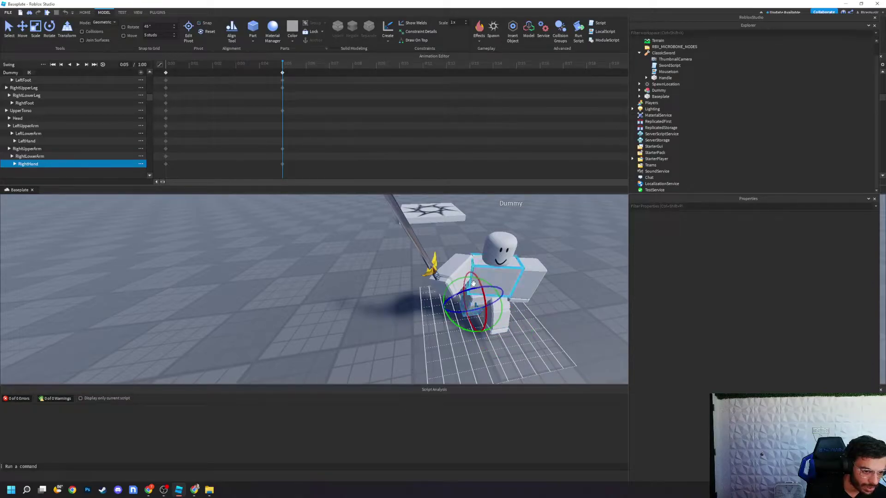
{"action": "left_click_drag", "start_coordinate": [479, 289], "coordinate": [478, 293]}
{"action": "right_click_drag", "start_coordinate": [451, 321], "coordinate": [450, 320]}
{"action": "scroll", "coordinate": [451, 323], "scroll_direction": "up", "scroll_amount": 1}
{"action": "left_click", "coordinate": [438, 300]}
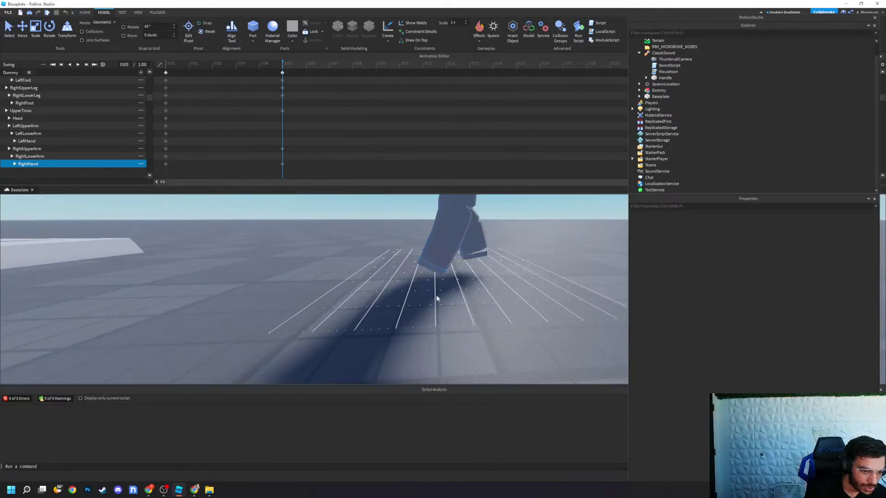
{"action": "left_click", "coordinate": [431, 267]}
{"action": "left_click_drag", "start_coordinate": [411, 237], "coordinate": [418, 242]}
{"action": "right_click_drag", "start_coordinate": [477, 294], "coordinate": [478, 297]}
{"action": "scroll", "coordinate": [479, 297], "scroll_direction": "up", "scroll_amount": 1}
{"action": "scroll", "coordinate": [478, 297], "scroll_direction": "down", "scroll_amount": 1}
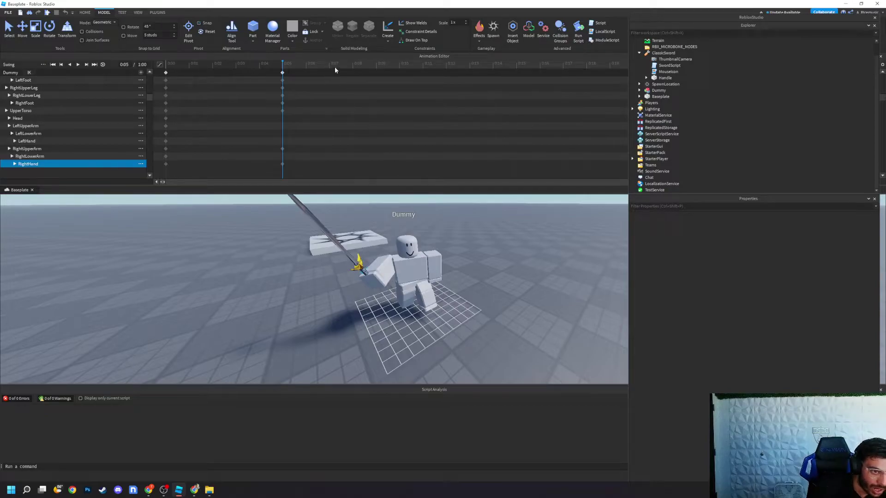
At 0:08, rotate the dummy's right upper arm slightly to continue the swing.
{"action": "left_click", "coordinate": [360, 68]}
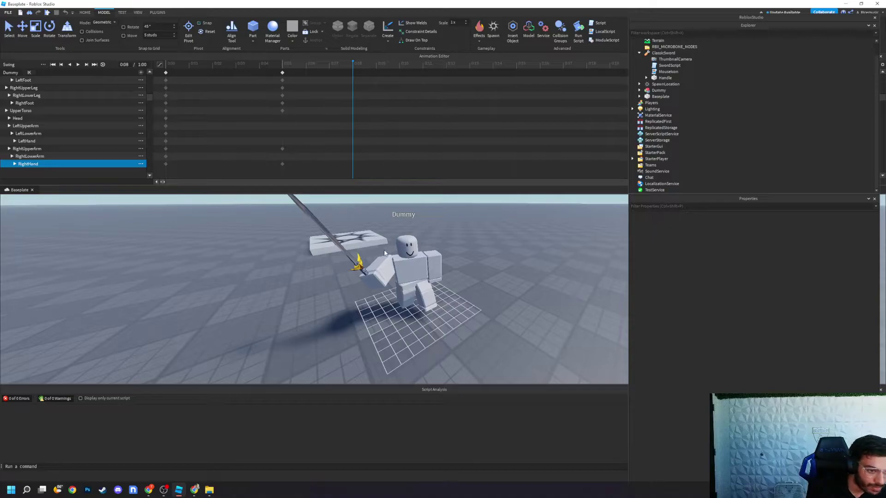
{"action": "left_click", "coordinate": [383, 267]}
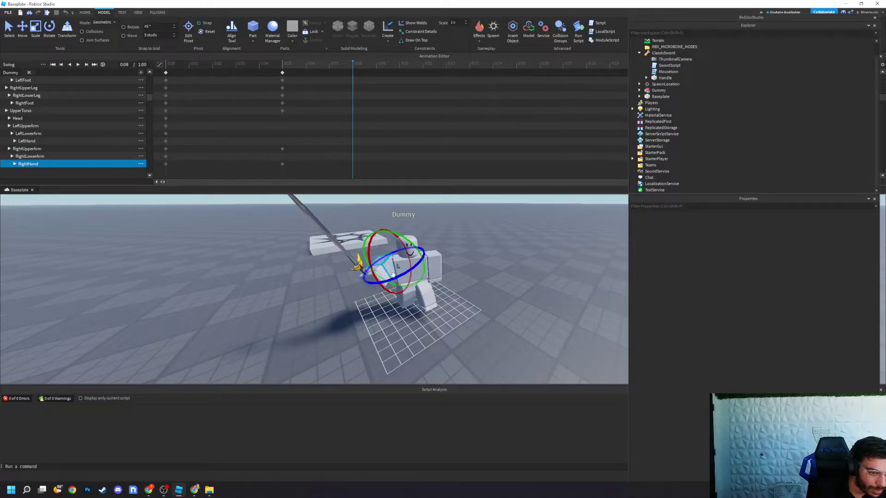
{"action": "left_click_drag", "start_coordinate": [392, 275], "coordinate": [387, 277]}
{"action": "left_click_drag", "start_coordinate": [390, 228], "coordinate": [395, 227]}
{"action": "left_click", "coordinate": [353, 299]}
{"action": "right_click_drag", "start_coordinate": [292, 255], "coordinate": [292, 255]}
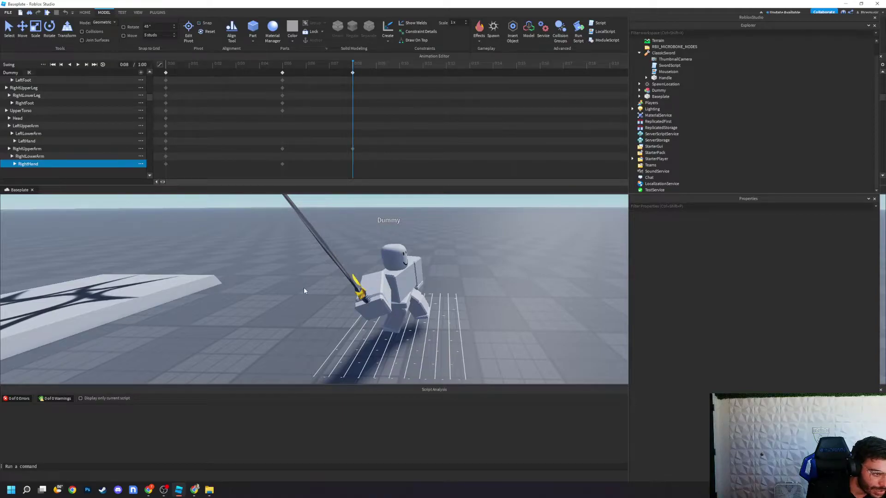
Rotate the dummy's right hand at 0:08 to change the sword's angle.
{"action": "left_click", "coordinate": [63, 162]}
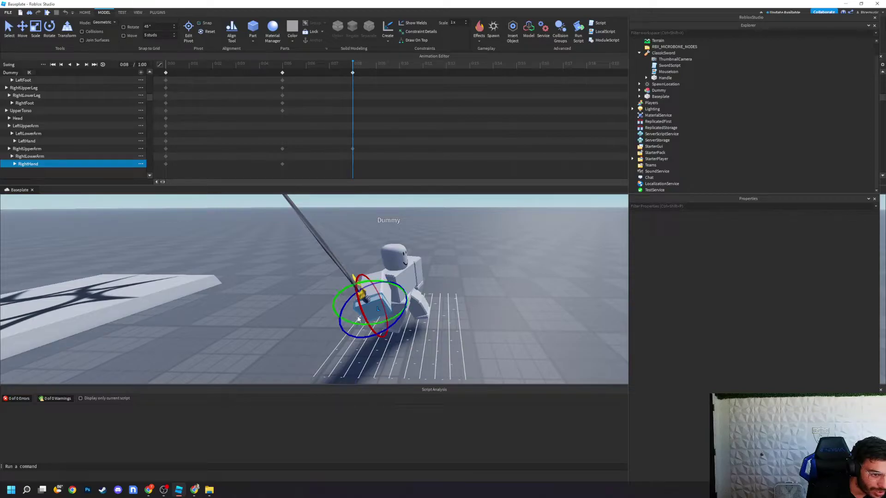
{"action": "left_click_drag", "start_coordinate": [363, 320], "coordinate": [365, 321]}
{"action": "mouse_move", "coordinate": [339, 310]}
{"action": "left_mouse_down"}
{"action": "mouse_move", "coordinate": [341, 337]}
{"action": "mouse_move", "coordinate": [345, 316]}
{"action": "left_mouse_up"}
{"action": "left_click", "coordinate": [365, 304]}
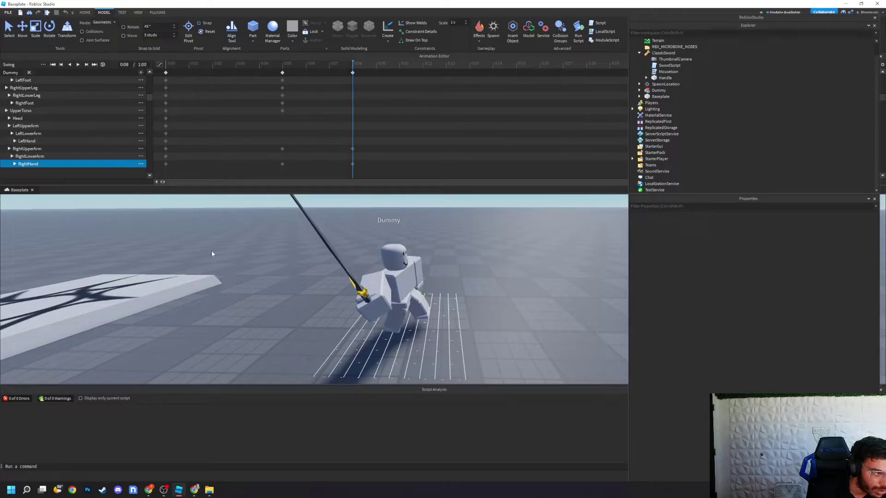
Adjust the rotation of the right lower arm and right hand at 0:08 to re-angle the sword.
{"action": "left_click", "coordinate": [51, 156]}
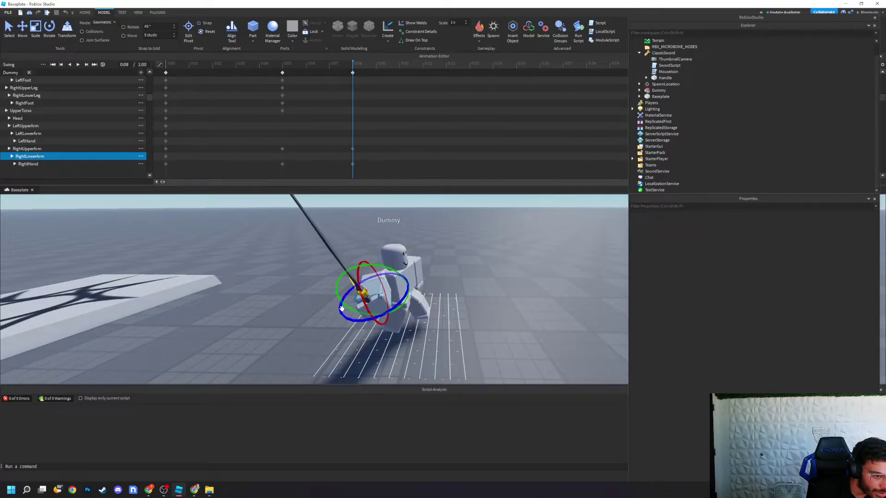
{"action": "left_click_drag", "start_coordinate": [351, 305], "coordinate": [335, 296]}
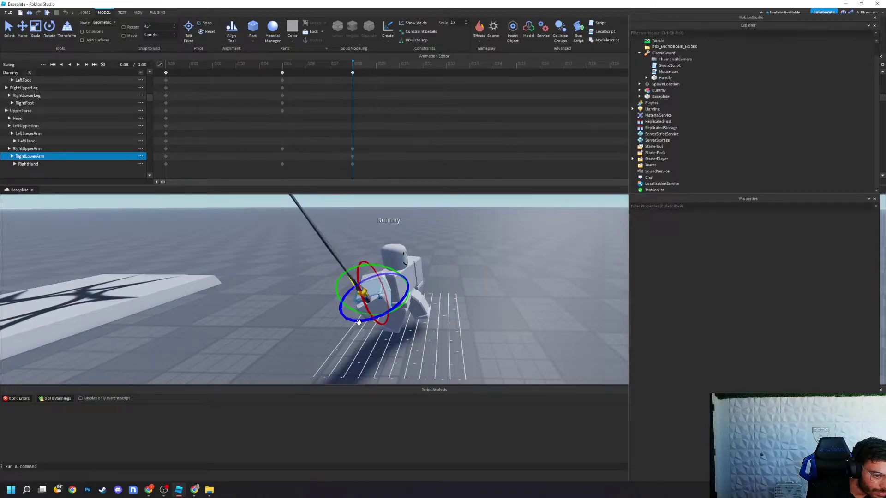
{"action": "left_click", "coordinate": [57, 165]}
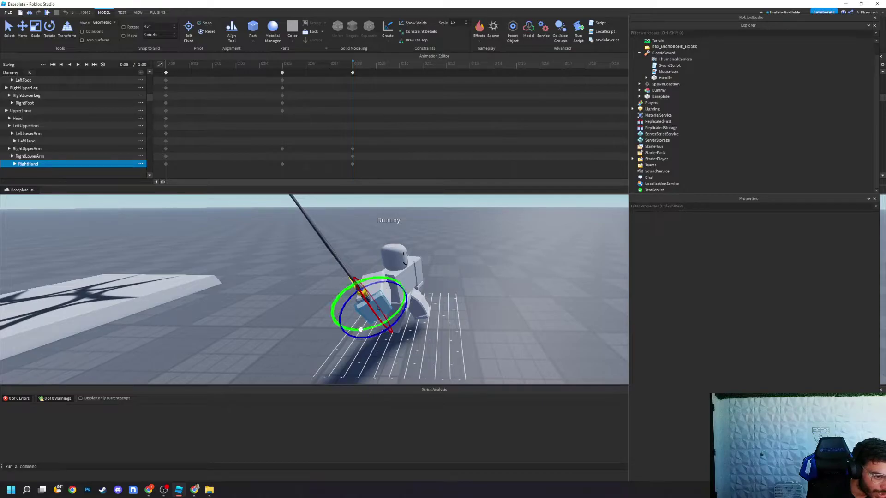
{"action": "left_click_drag", "start_coordinate": [361, 330], "coordinate": [390, 340]}
{"action": "left_click", "coordinate": [390, 340]}
{"action": "left_click", "coordinate": [378, 289]}
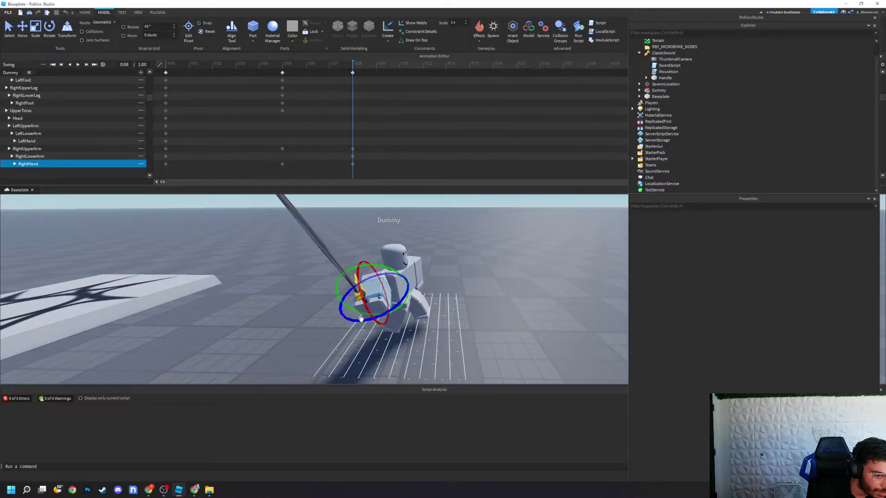
{"action": "left_click_drag", "start_coordinate": [336, 289], "coordinate": [339, 301]}
Refine the right arm's rotation at 0:08 so it extends outward with the sword.
{"action": "right_click_drag", "start_coordinate": [344, 277], "coordinate": [344, 278]}
{"action": "scroll", "coordinate": [345, 278], "scroll_direction": "down", "scroll_amount": 3}
{"action": "scroll", "coordinate": [345, 278], "scroll_direction": "up", "scroll_amount": 2}
{"action": "scroll", "coordinate": [344, 278], "scroll_direction": "up", "scroll_amount": 2}
{"action": "left_click", "coordinate": [527, 342]}
{"action": "right_click_drag", "start_coordinate": [510, 345], "coordinate": [510, 345]}
{"action": "scroll", "coordinate": [509, 345], "scroll_direction": "down", "scroll_amount": 2}
{"action": "scroll", "coordinate": [510, 345], "scroll_direction": "down", "scroll_amount": 3}
{"action": "scroll", "coordinate": [477, 342], "scroll_direction": "up", "scroll_amount": 3}
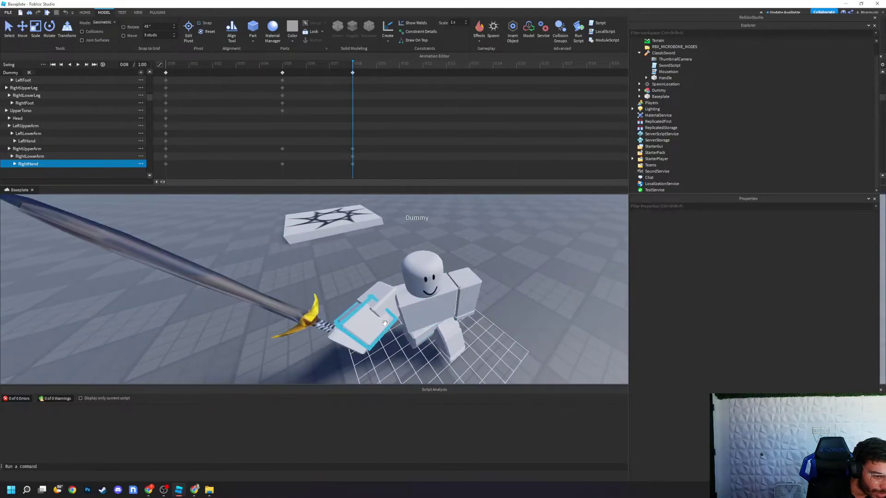
{"action": "left_click", "coordinate": [366, 311]}
{"action": "left_click_drag", "start_coordinate": [364, 310], "coordinate": [384, 279]}
{"action": "left_click", "coordinate": [387, 293]}
{"action": "left_click", "coordinate": [305, 267]}
{"action": "scroll", "coordinate": [305, 267], "scroll_direction": "down", "scroll_amount": 5}
{"action": "right_click_drag", "start_coordinate": [306, 267], "coordinate": [305, 268]}
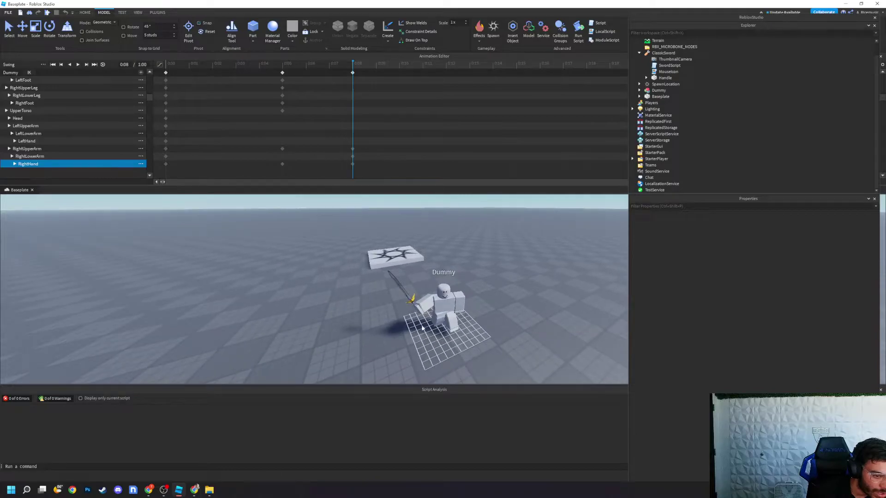
{"action": "left_click_drag", "start_coordinate": [412, 294], "coordinate": [399, 269]}
{"action": "left_click", "coordinate": [408, 268]}
Twist the dummy's upper torso at 0:08 to follow the sword arm.
{"action": "right_click_drag", "start_coordinate": [409, 269], "coordinate": [409, 268]}
{"action": "scroll", "coordinate": [409, 268], "scroll_direction": "up", "scroll_amount": 3}
{"action": "scroll", "coordinate": [392, 295], "scroll_direction": "up", "scroll_amount": 3}
{"action": "scroll", "coordinate": [391, 296], "scroll_direction": "down", "scroll_amount": 2}
{"action": "left_click", "coordinate": [391, 295]}
{"action": "left_click_drag", "start_coordinate": [378, 310], "coordinate": [373, 315]}
{"action": "left_click", "coordinate": [354, 302]}
{"action": "left_click", "coordinate": [355, 280]}
{"action": "left_click", "coordinate": [266, 303]}
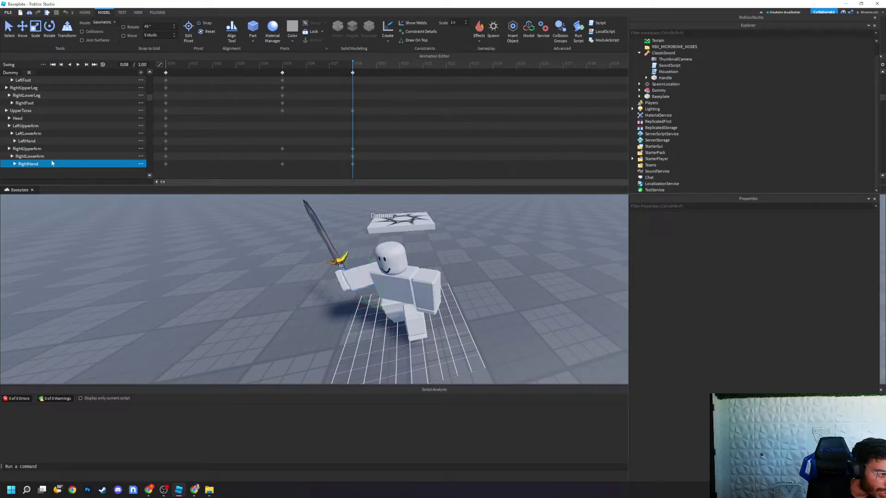
At 0:08, rotate the right lower arm slightly and swing the left upper arm to balance the pose.
{"action": "left_click", "coordinate": [50, 157]}
{"action": "left_click_drag", "start_coordinate": [346, 250], "coordinate": [346, 249]}
{"action": "left_click", "coordinate": [426, 282]}
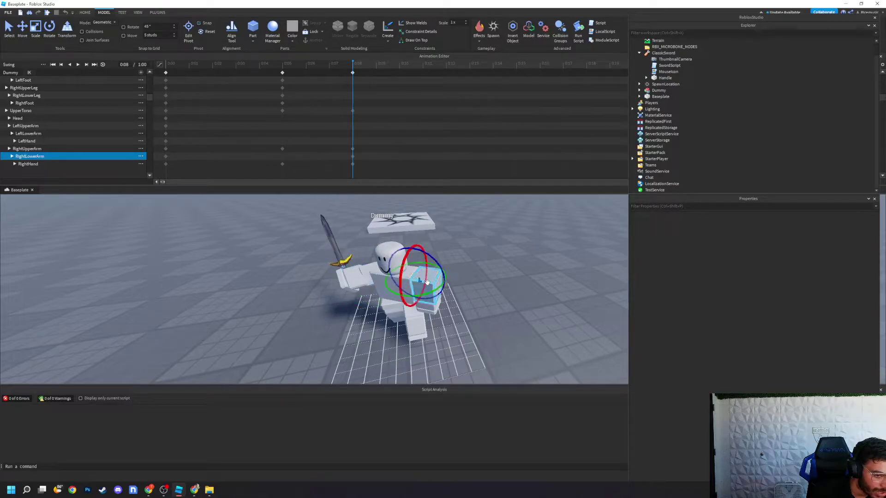
{"action": "left_click_drag", "start_coordinate": [422, 277], "coordinate": [415, 244]}
Adjust the rotation of the dummy's upper legs at 0:08 to refine the stance.
{"action": "left_click", "coordinate": [489, 256]}
{"action": "right_click_drag", "start_coordinate": [489, 256], "coordinate": [490, 258]}
{"action": "scroll", "coordinate": [489, 256], "scroll_direction": "down", "scroll_amount": 5}
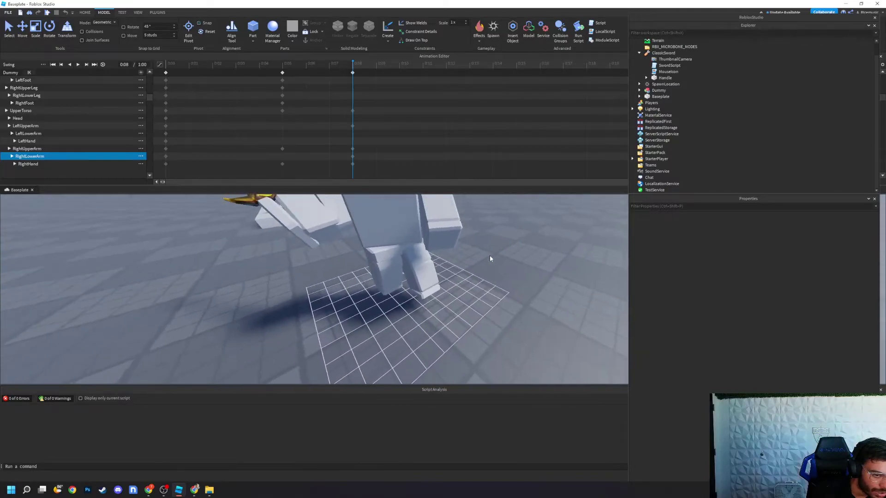
{"action": "left_click", "coordinate": [433, 262]}
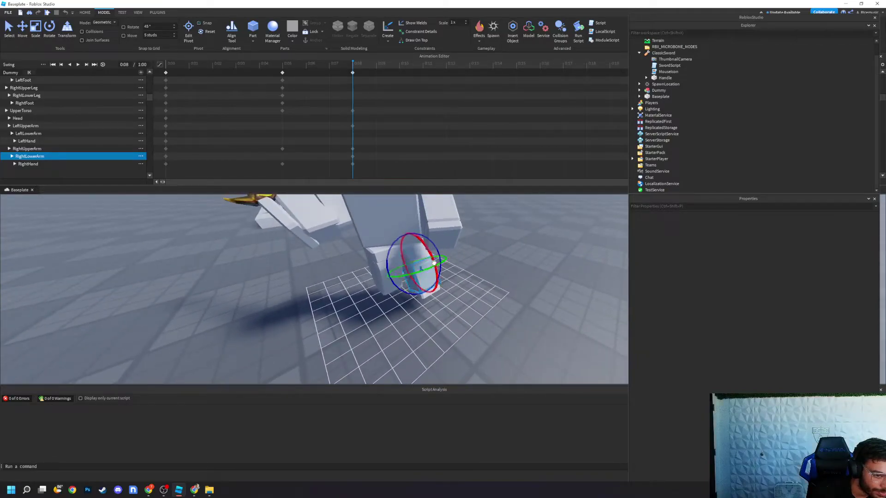
{"action": "left_click_drag", "start_coordinate": [433, 261], "coordinate": [388, 256]}
{"action": "left_click", "coordinate": [358, 287]}
{"action": "left_click", "coordinate": [387, 264]}
{"action": "left_click", "coordinate": [489, 290]}
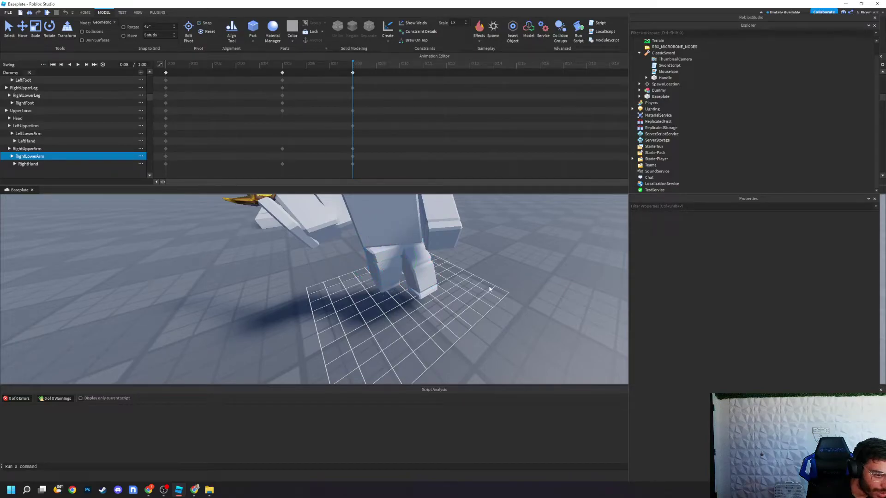
{"action": "scroll", "coordinate": [489, 289], "scroll_direction": "down", "scroll_amount": 5}
{"action": "scroll", "coordinate": [490, 289], "scroll_direction": "down", "scroll_amount": 4}
{"action": "scroll", "coordinate": [489, 289], "scroll_direction": "up", "scroll_amount": 6}
{"action": "scroll", "coordinate": [489, 289], "scroll_direction": "down", "scroll_amount": 5}
{"action": "scroll", "coordinate": [489, 289], "scroll_direction": "up", "scroll_amount": 3}
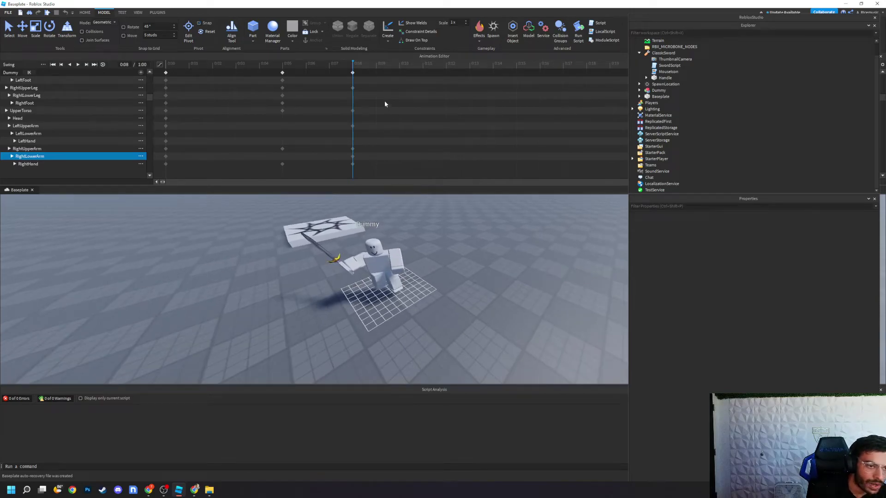
At 0:11, rotate the dummy's left upper arm up and away from the body.
{"action": "left_click", "coordinate": [423, 64]}
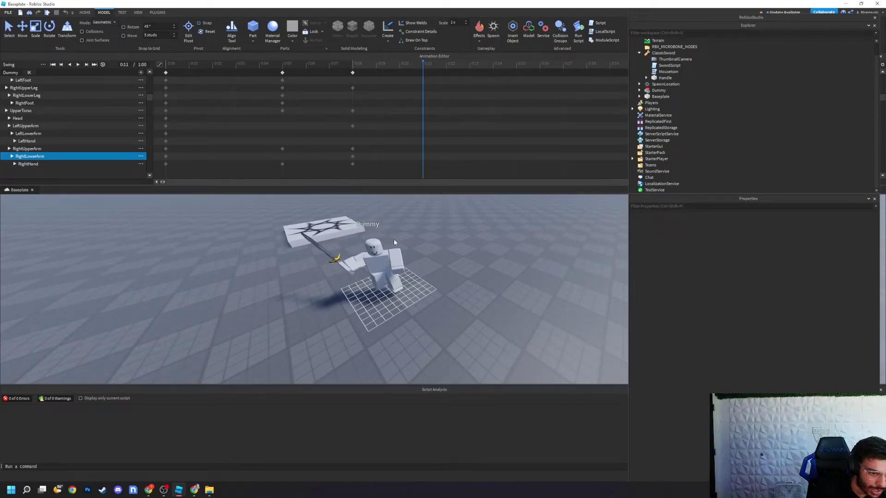
{"action": "left_click", "coordinate": [398, 251]}
{"action": "left_click_drag", "start_coordinate": [373, 268], "coordinate": [391, 279]}
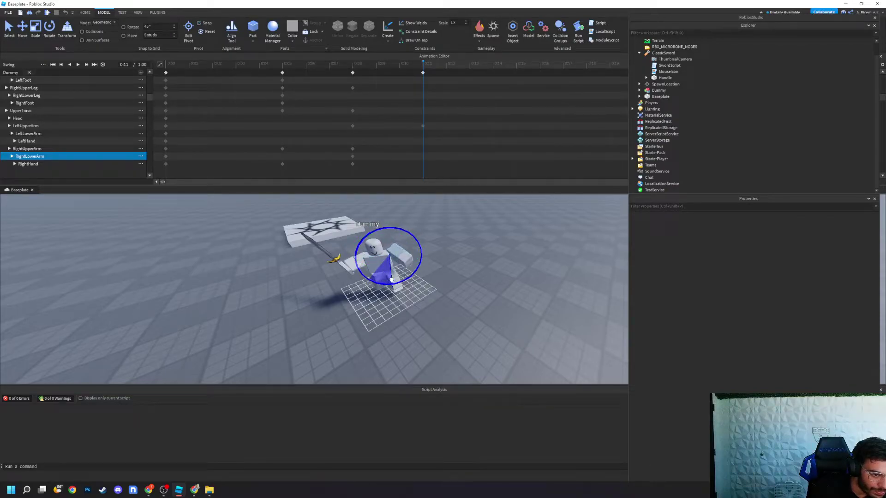
{"action": "left_click", "coordinate": [450, 312]}
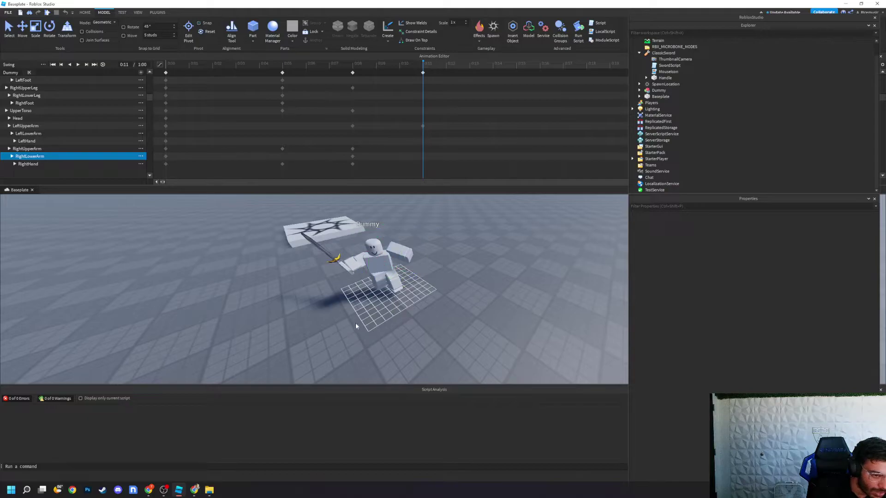
At 0:09, twist the dummy's upper torso slightly further.
{"action": "left_click", "coordinate": [352, 70]}
{"action": "left_click", "coordinate": [378, 66]}
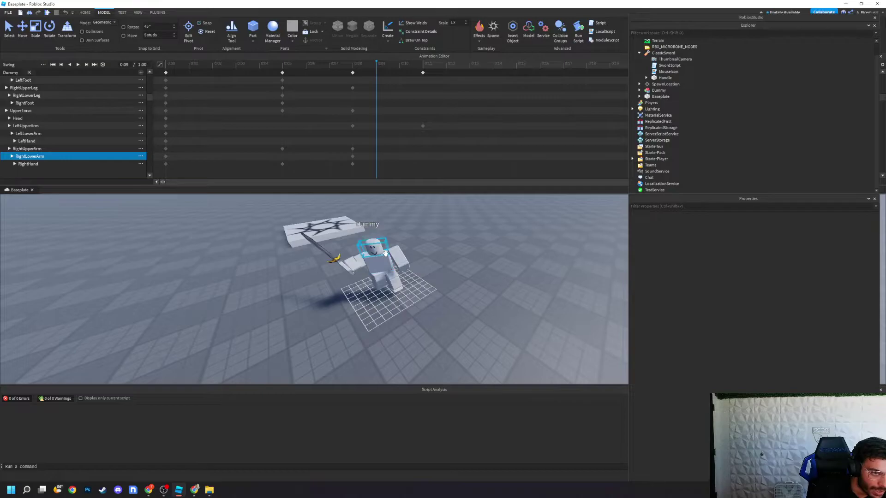
{"action": "left_click", "coordinate": [384, 270]}
{"action": "left_click_drag", "start_coordinate": [371, 296], "coordinate": [363, 290]}
{"action": "left_click", "coordinate": [297, 335]}
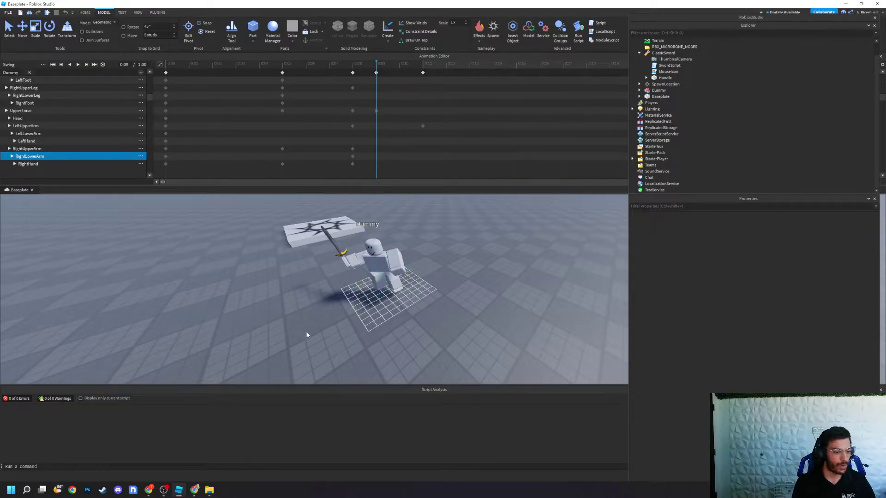
Rotate the dummy's left upper arm outward at 0:09.
{"action": "left_click", "coordinate": [392, 255]}
{"action": "left_click_drag", "start_coordinate": [373, 272], "coordinate": [387, 287]}
{"action": "left_click_drag", "start_coordinate": [378, 245], "coordinate": [374, 227]}
{"action": "left_click", "coordinate": [455, 245]}
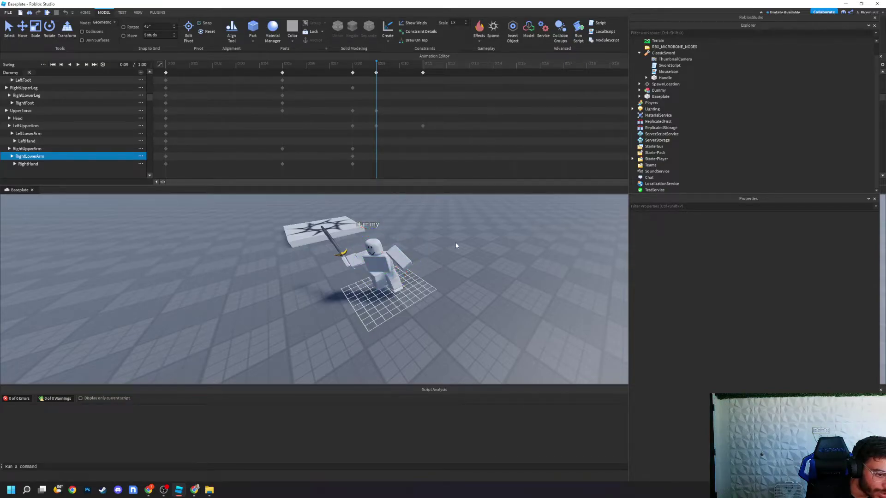
Play the swing animation twice from 0:00 to review the motion.
{"action": "left_click", "coordinate": [167, 66]}
{"action": "key", "text": "space"}
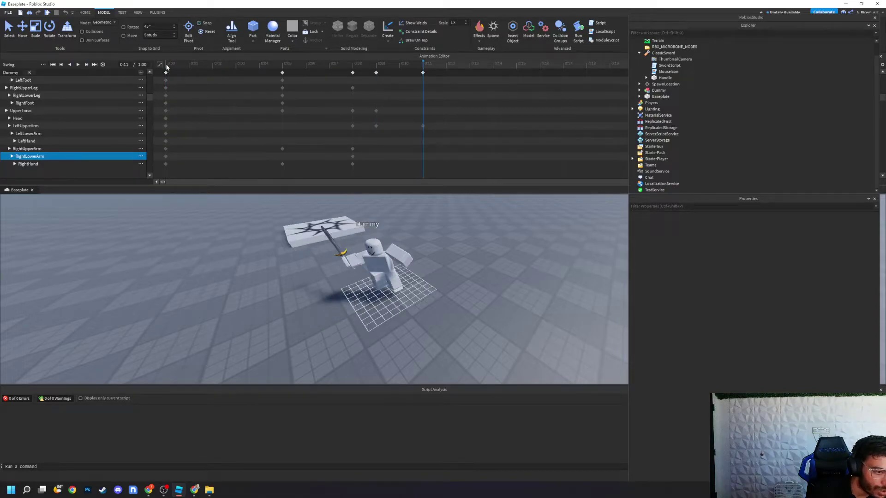
{"action": "left_click", "coordinate": [167, 65]}
{"action": "key", "text": "space"}
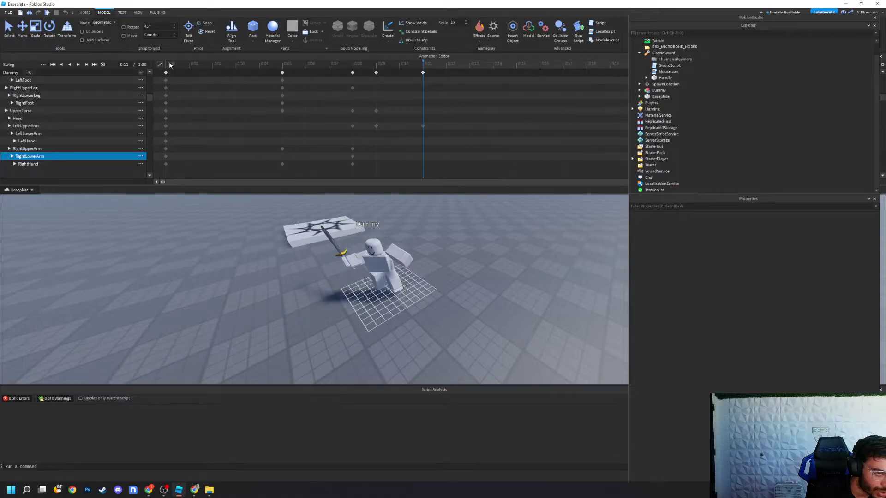
At 0:09, rotate the dummy's left upper arm down toward the body and play the animation.
{"action": "left_click", "coordinate": [377, 65]}
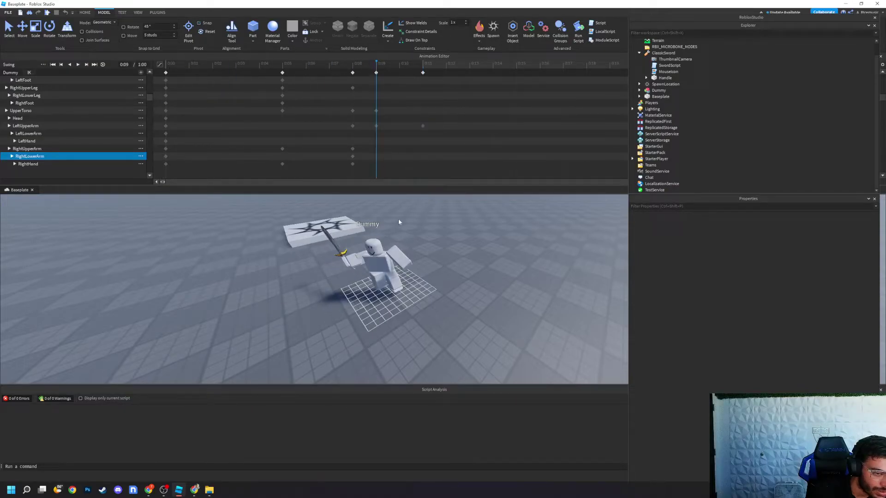
{"action": "left_click", "coordinate": [393, 253]}
{"action": "left_click_drag", "start_coordinate": [419, 255], "coordinate": [395, 283]}
{"action": "left_click", "coordinate": [373, 360]}
{"action": "key", "text": "space"}
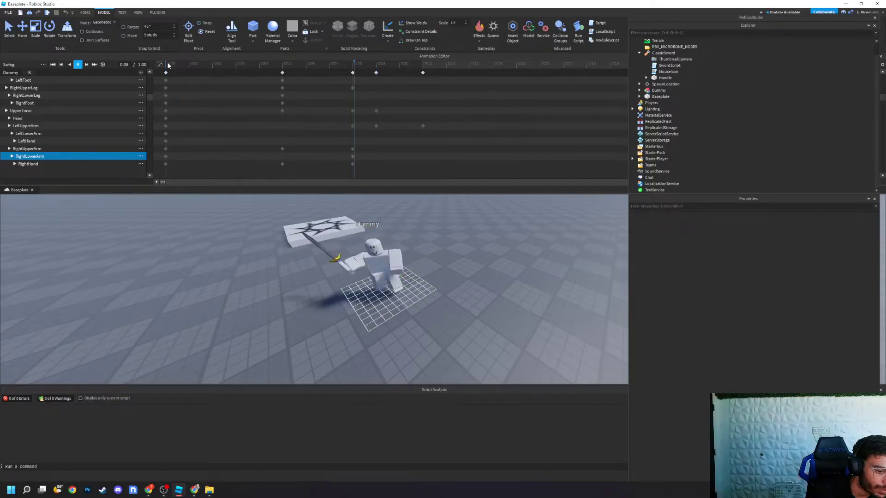
Delete the left upper arm keyframe at 0:11 and move the 0:09 keyframes to 0:10, replaying the swing.
{"action": "key", "text": "Delete"}
{"action": "key", "text": "Left"}
{"action": "key", "text": "Left"}
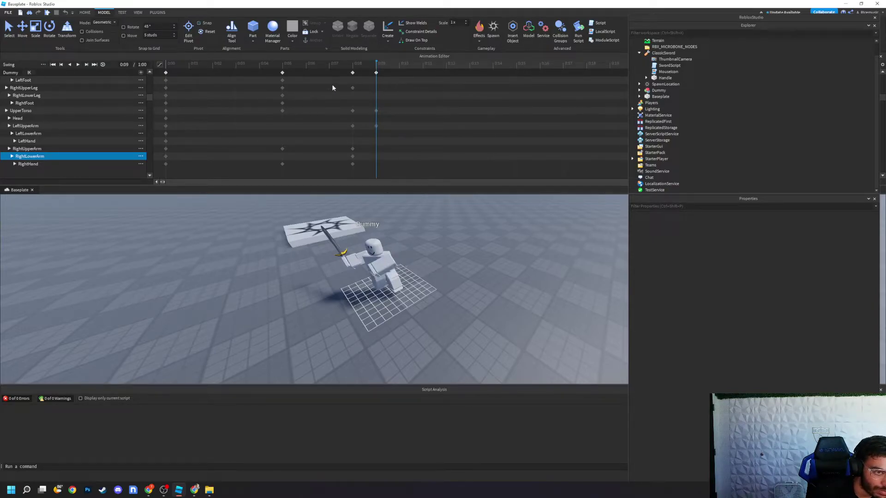
{"action": "key", "text": "space"}
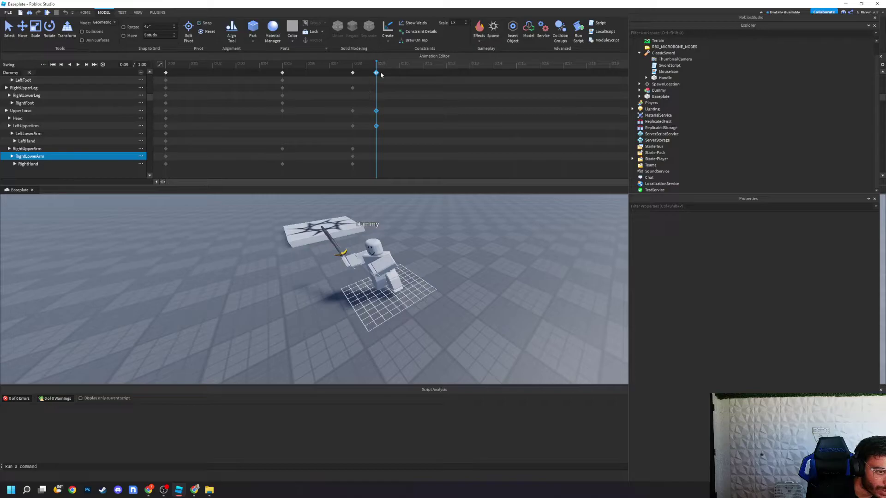
{"action": "left_click_drag", "start_coordinate": [379, 75], "coordinate": [402, 75]}
{"action": "key", "text": "space"}
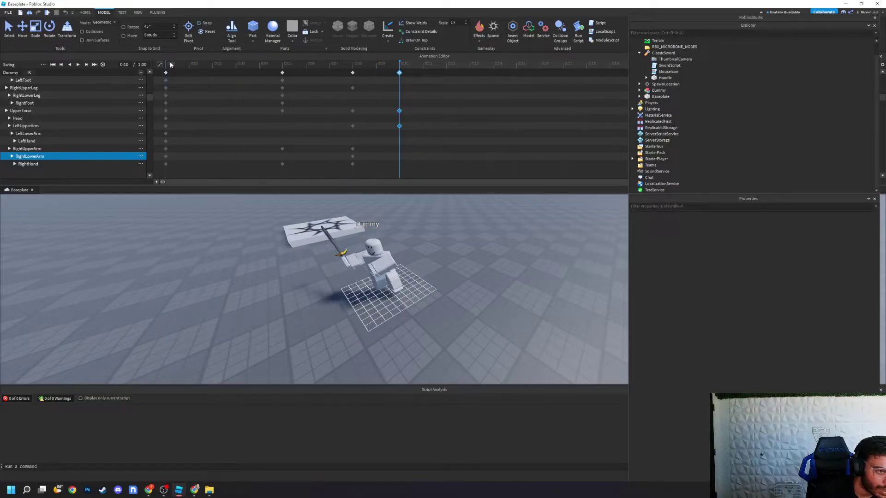
At 0:12, rotate the dummy's left upper arm back alongside the torso.
{"action": "left_click", "coordinate": [424, 64]}
{"action": "left_click", "coordinate": [447, 65]}
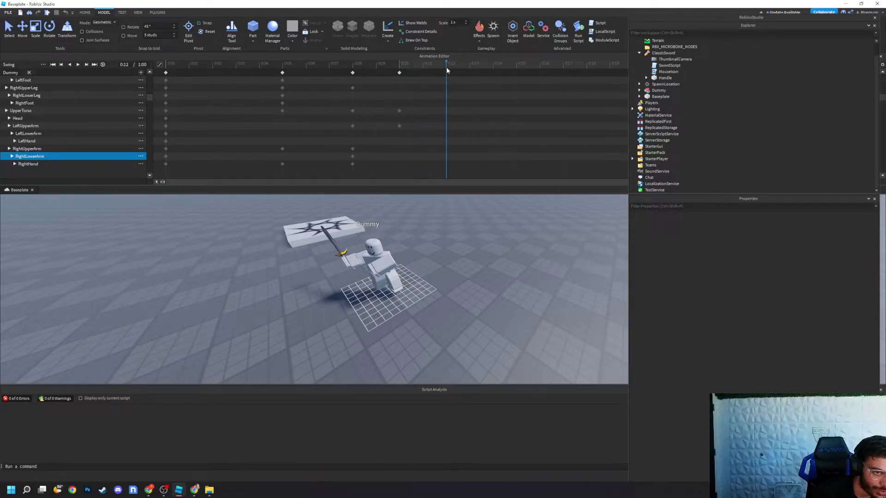
{"action": "left_click", "coordinate": [393, 262]}
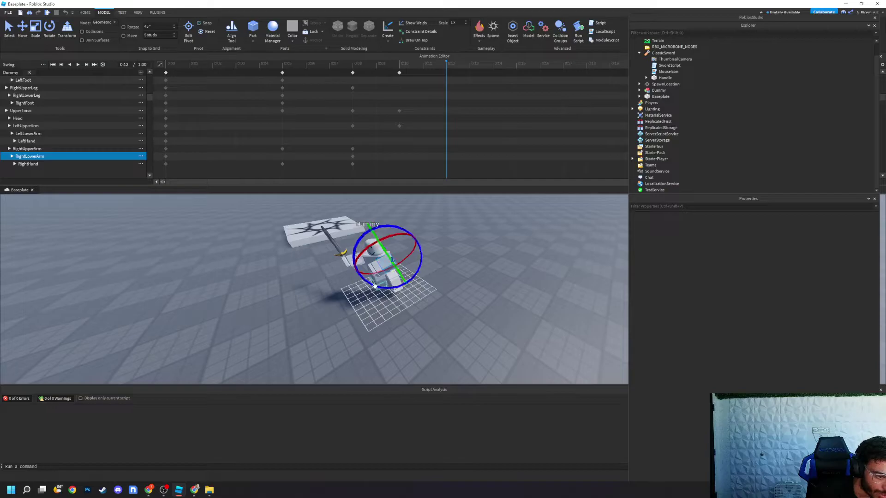
{"action": "left_click_drag", "start_coordinate": [365, 276], "coordinate": [390, 300]}
{"action": "left_click", "coordinate": [320, 340]}
{"action": "right_click_drag", "start_coordinate": [320, 340], "coordinate": [319, 338]}
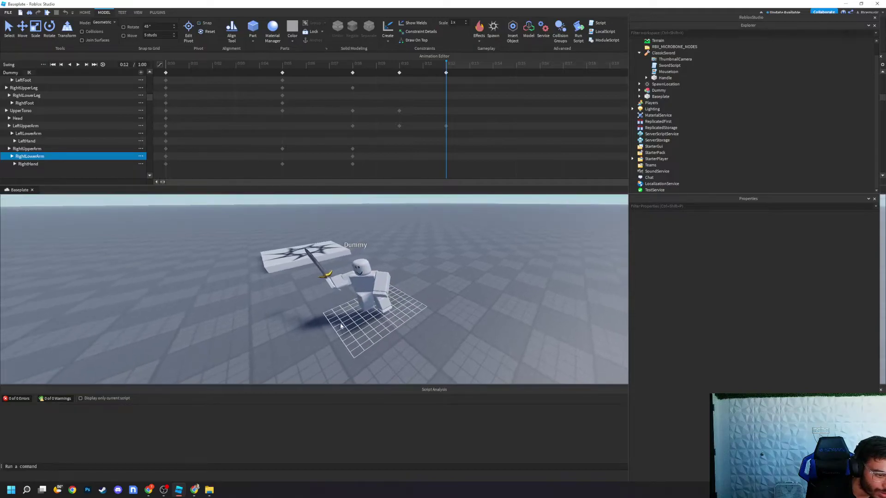
Twist the dummy's upper torso slightly at 0:12.
{"action": "left_click", "coordinate": [357, 281]}
{"action": "left_click_drag", "start_coordinate": [340, 313], "coordinate": [347, 314]}
{"action": "left_click", "coordinate": [337, 325]}
Rotate the dummy's right lower arm in small turns at 0:12 to adjust the sword's angle.
{"action": "left_click", "coordinate": [343, 277]}
{"action": "mouse_move", "coordinate": [337, 268]}
{"action": "left_mouse_down"}
{"action": "mouse_move", "coordinate": [334, 254]}
{"action": "mouse_move", "coordinate": [339, 277]}
{"action": "left_mouse_up"}
{"action": "left_click", "coordinate": [330, 324]}
{"action": "right_click_drag", "start_coordinate": [311, 309], "coordinate": [325, 298]}
{"action": "left_click", "coordinate": [325, 298]}
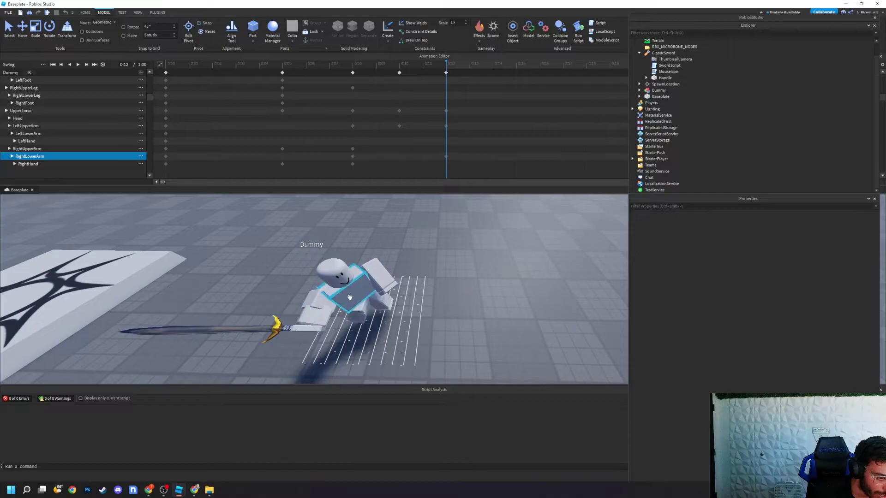
{"action": "left_click", "coordinate": [323, 317]}
{"action": "left_click_drag", "start_coordinate": [339, 316], "coordinate": [462, 305]}
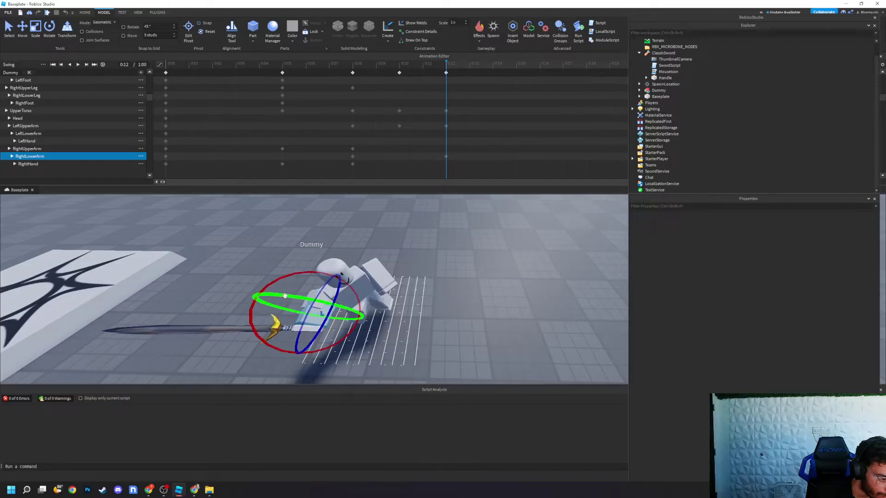
{"action": "left_click_drag", "start_coordinate": [285, 295], "coordinate": [308, 297]}
{"action": "left_click", "coordinate": [217, 359]}
{"action": "right_click_drag", "start_coordinate": [216, 359], "coordinate": [216, 360]}
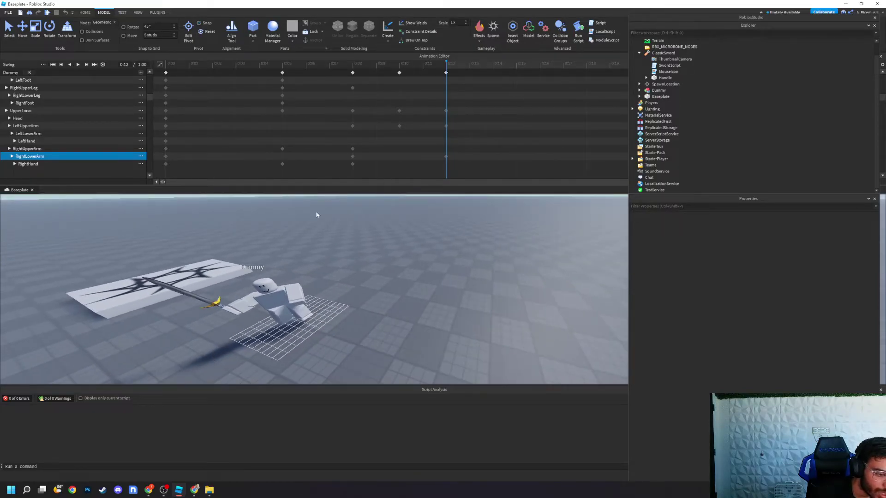
Twist the dummy's upper torso a little further at 0:12.
{"action": "left_click", "coordinate": [272, 303]}
{"action": "left_click_drag", "start_coordinate": [278, 338], "coordinate": [301, 352]}
{"action": "left_click", "coordinate": [385, 292]}
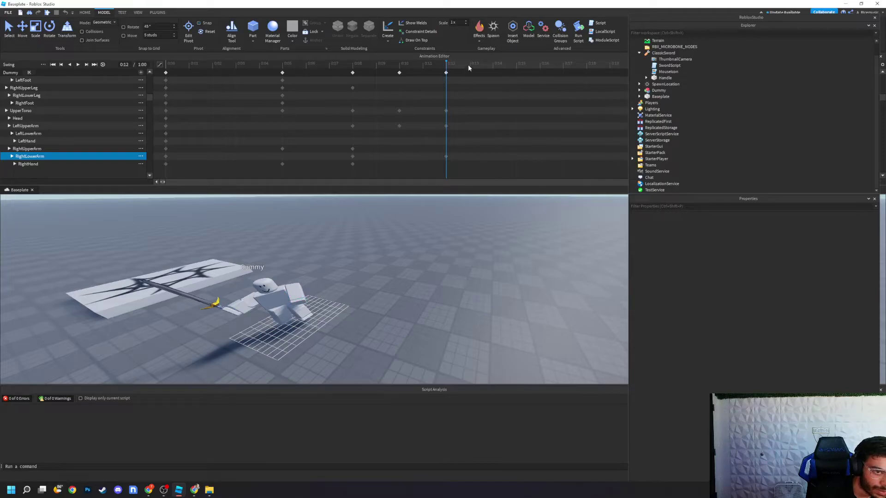
At 0:13, rotate the dummy's left upper arm outward and away from the body.
{"action": "left_click", "coordinate": [293, 285]}
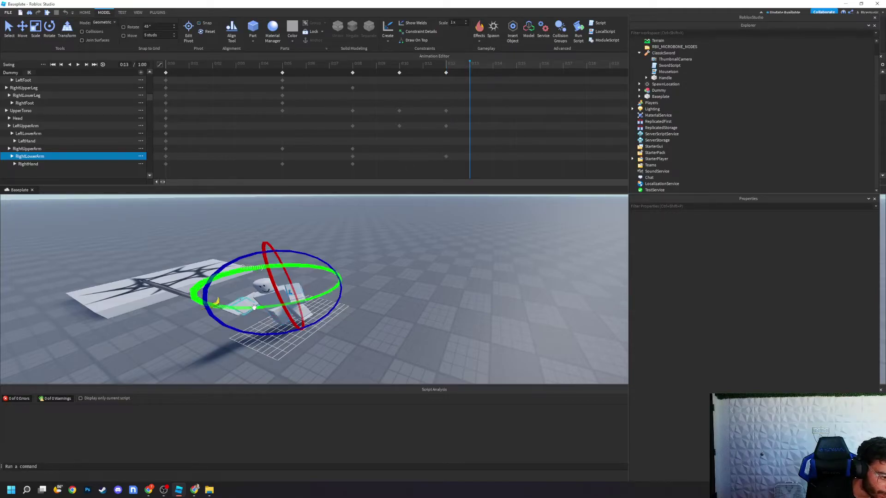
{"action": "right_click_drag", "start_coordinate": [350, 277], "coordinate": [354, 307]}
{"action": "scroll", "coordinate": [353, 306], "scroll_direction": "down", "scroll_amount": 3}
{"action": "left_click_drag", "start_coordinate": [340, 288], "coordinate": [376, 281]}
{"action": "left_click", "coordinate": [410, 297]}
{"action": "key", "text": "w"}
{"action": "right_click_drag", "start_coordinate": [411, 297], "coordinate": [410, 297]}
{"action": "scroll", "coordinate": [411, 300], "scroll_direction": "down", "scroll_amount": 3}
Twist the dummy's upper torso slightly at 0:13.
{"action": "left_click", "coordinate": [356, 253]}
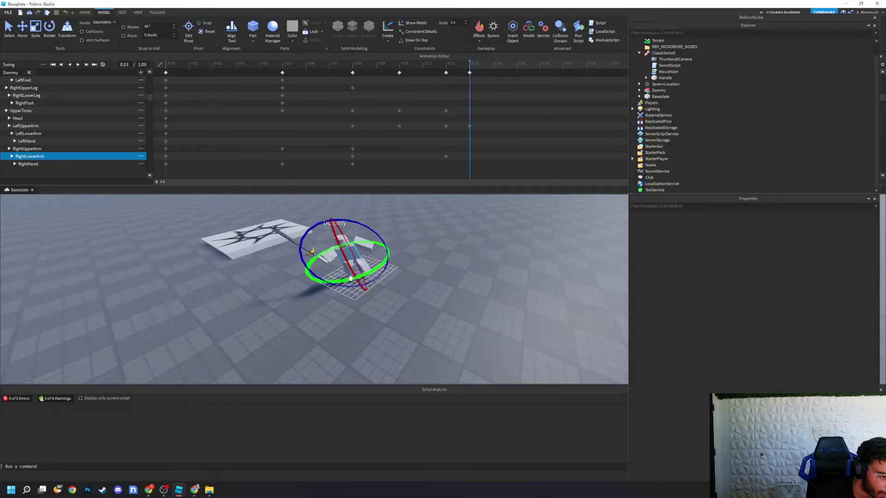
{"action": "left_click_drag", "start_coordinate": [350, 278], "coordinate": [357, 275]}
{"action": "left_click", "coordinate": [384, 296]}
Adjust the rotation of the dummy's left leg at 0:13.
{"action": "left_click", "coordinate": [352, 267]}
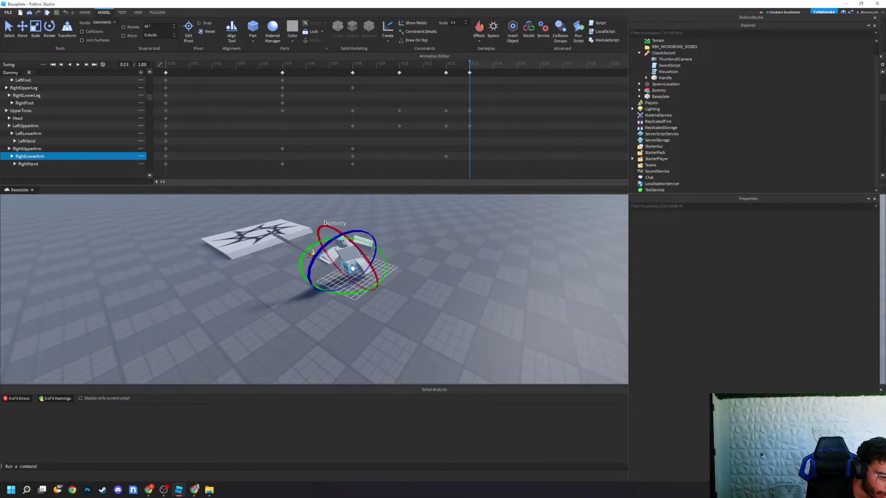
{"action": "left_click", "coordinate": [389, 303]}
{"action": "left_click", "coordinate": [361, 261]}
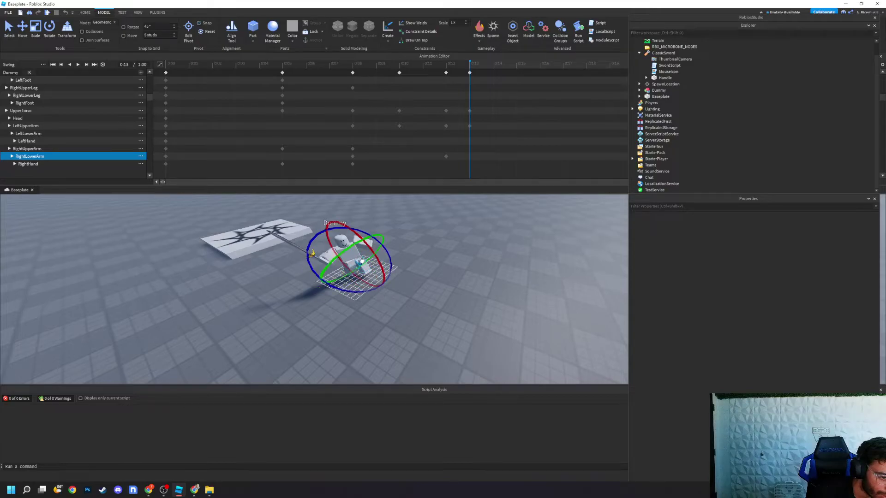
{"action": "mouse_move", "coordinate": [379, 261]}
{"action": "left_mouse_down"}
{"action": "mouse_move", "coordinate": [372, 254]}
{"action": "mouse_move", "coordinate": [382, 267]}
{"action": "left_mouse_up"}
{"action": "left_click", "coordinate": [371, 278]}
{"action": "left_click", "coordinate": [365, 267]}
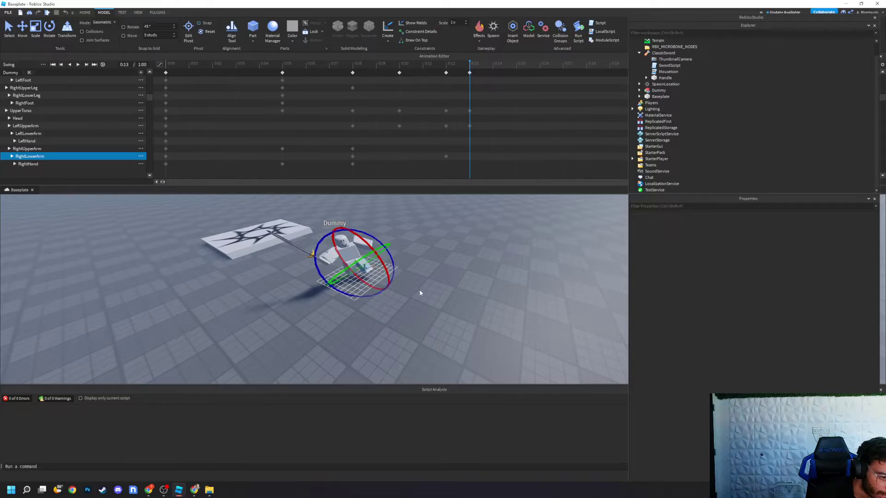
{"action": "left_click", "coordinate": [396, 285]}
{"action": "scroll", "coordinate": [396, 286], "scroll_direction": "up", "scroll_amount": 2}
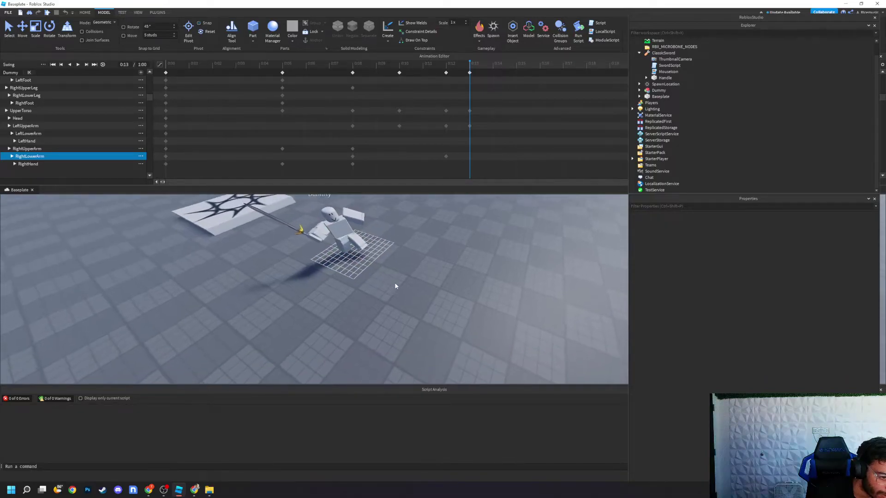
Rotate the dummy's right upper arm at 0:13 to carry the sword through the swing.
{"action": "left_click", "coordinate": [331, 233]}
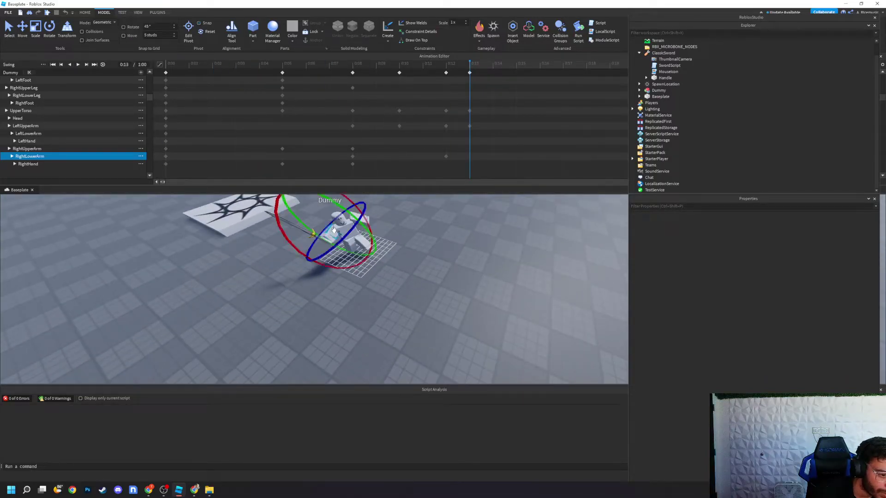
{"action": "left_click_drag", "start_coordinate": [302, 243], "coordinate": [295, 247]}
{"action": "right_click_drag", "start_coordinate": [316, 228], "coordinate": [316, 228]}
{"action": "scroll", "coordinate": [317, 229], "scroll_direction": "up", "scroll_amount": 1}
{"action": "left_click_drag", "start_coordinate": [315, 236], "coordinate": [337, 230]}
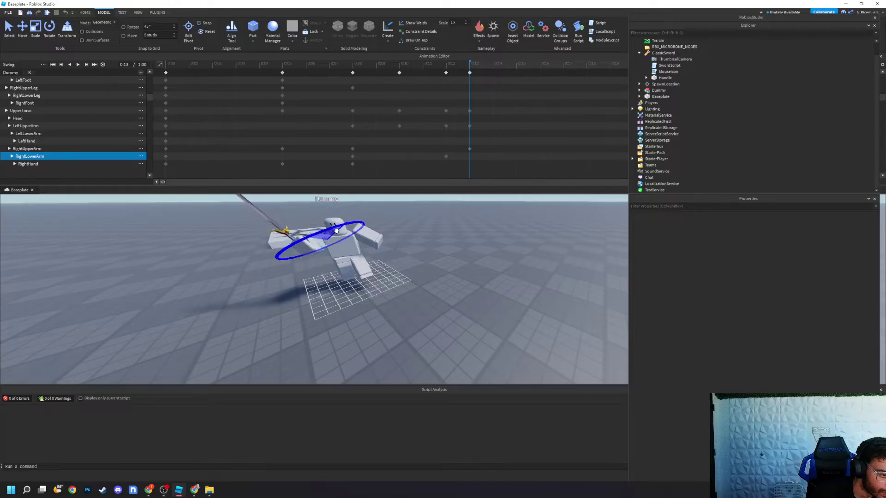
Rotate the dummy's right hand at 0:13 so the sword tilts downward.
{"action": "left_click", "coordinate": [300, 252]}
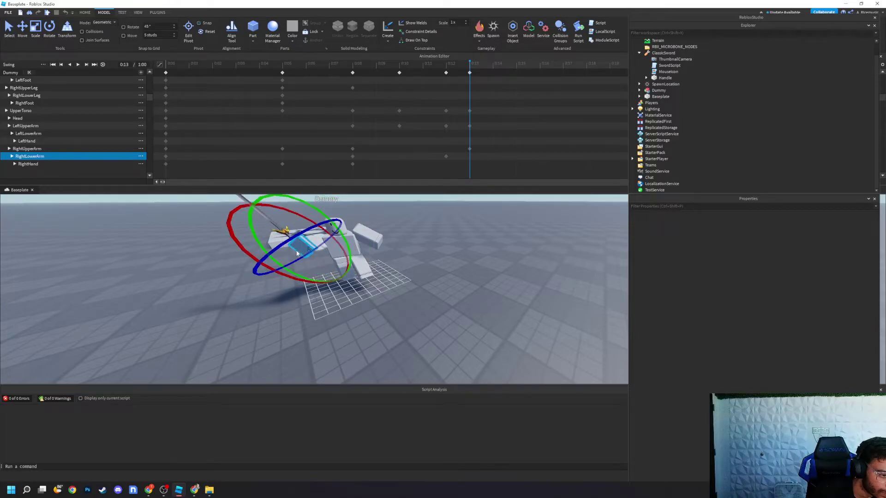
{"action": "left_click_drag", "start_coordinate": [249, 220], "coordinate": [251, 273]}
{"action": "key", "text": "space"}
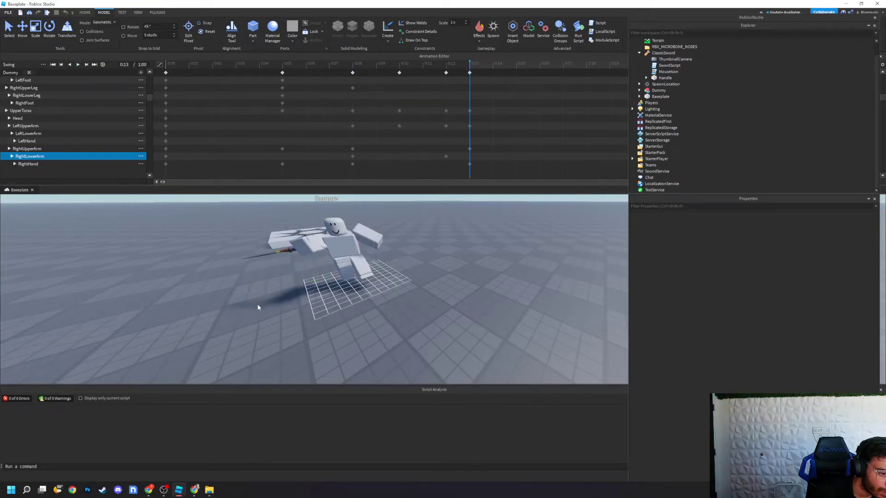
{"action": "right_click_drag", "start_coordinate": [486, 270], "coordinate": [487, 271]}
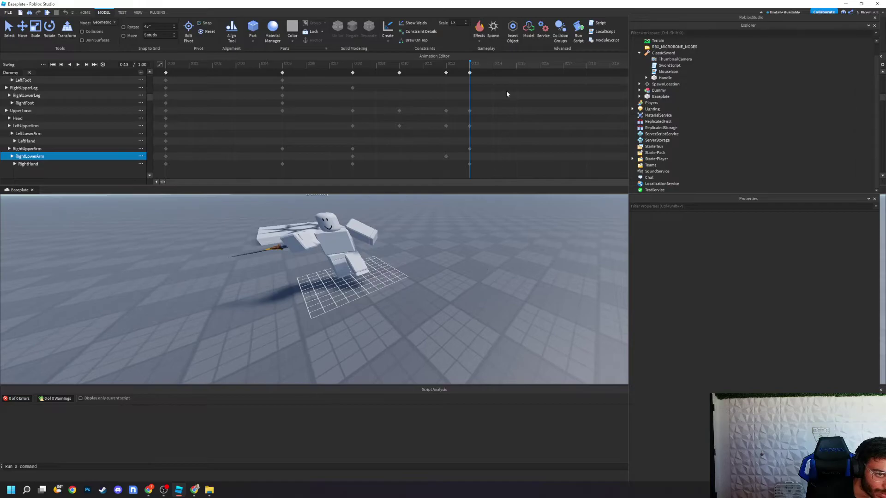
At 0:14, rotate the dummy's left leg down toward the ground and adjust its bend.
{"action": "left_click", "coordinate": [350, 258]}
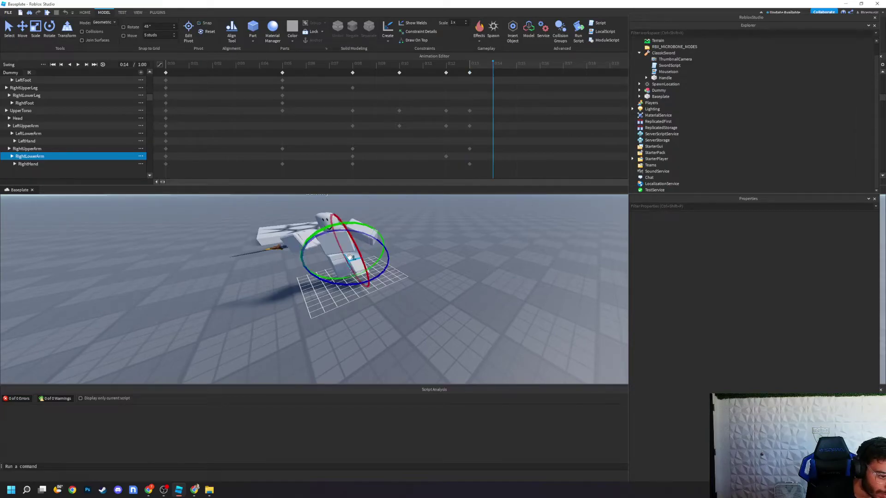
{"action": "left_click_drag", "start_coordinate": [357, 245], "coordinate": [356, 264]}
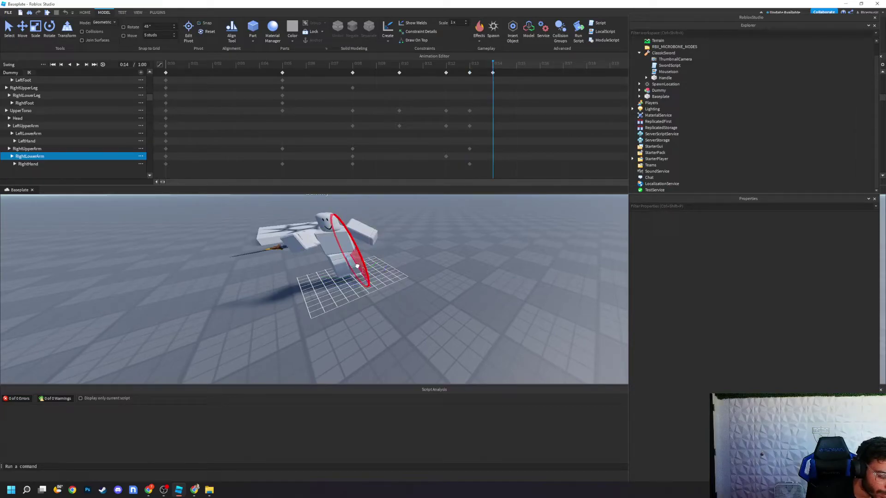
{"action": "left_click", "coordinate": [392, 290]}
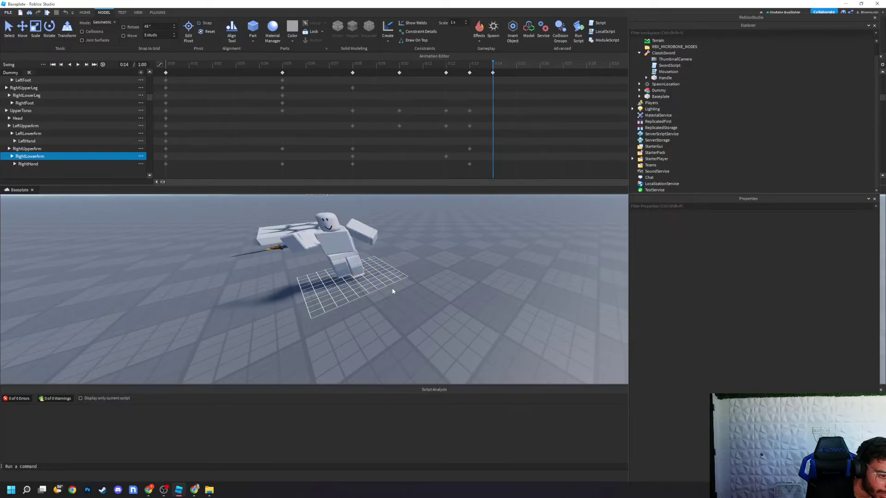
{"action": "left_click", "coordinate": [361, 270]}
{"action": "left_click_drag", "start_coordinate": [365, 268], "coordinate": [340, 244]}
{"action": "left_click", "coordinate": [344, 275]}
Rotate the dummy's right upper leg at 0:14.
{"action": "left_click", "coordinate": [339, 263]}
{"action": "scroll", "coordinate": [372, 273], "scroll_direction": "up", "scroll_amount": 4}
{"action": "right_click_drag", "start_coordinate": [371, 274], "coordinate": [371, 274]}
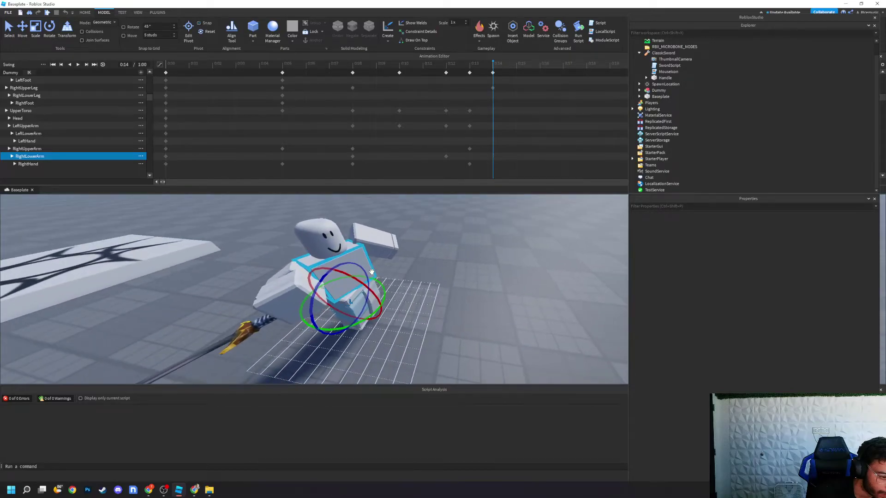
{"action": "left_click_drag", "start_coordinate": [372, 289], "coordinate": [359, 278]}
{"action": "left_click", "coordinate": [414, 305]}
{"action": "right_click_drag", "start_coordinate": [414, 305], "coordinate": [413, 302]}
{"action": "scroll", "coordinate": [413, 302], "scroll_direction": "down", "scroll_amount": 4}
{"action": "scroll", "coordinate": [413, 302], "scroll_direction": "up", "scroll_amount": 2}
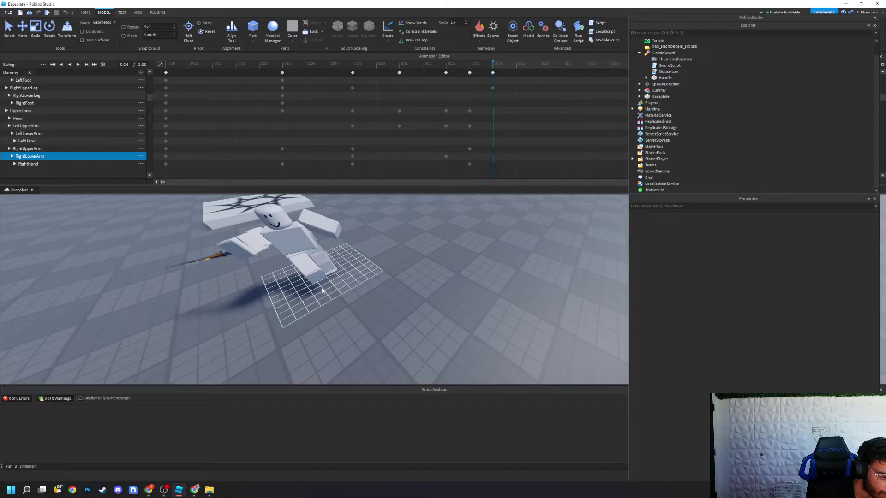
Adjust the dummy's lower torso slightly at 0:14.
{"action": "left_click", "coordinate": [316, 250]}
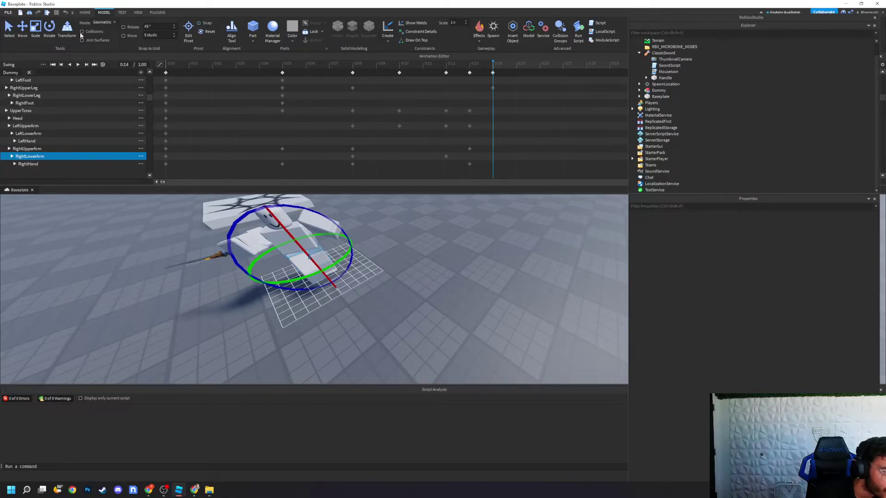
{"action": "left_click", "coordinate": [26, 28]}
{"action": "left_click_drag", "start_coordinate": [324, 274], "coordinate": [326, 277]}
{"action": "left_click", "coordinate": [398, 297]}
Rotate the dummy's right lower leg at 0:14 to bend the knee.
{"action": "left_click", "coordinate": [309, 267]}
{"action": "left_click", "coordinate": [52, 37]}
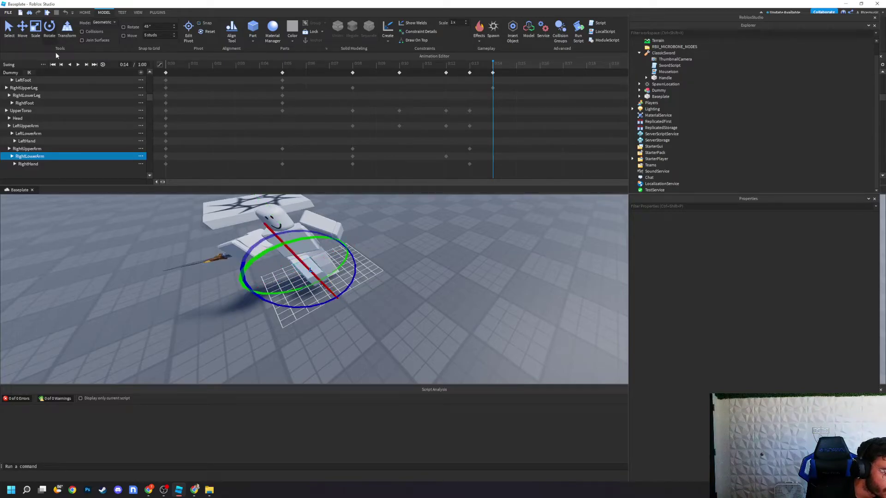
{"action": "left_click_drag", "start_coordinate": [280, 240], "coordinate": [288, 249]}
{"action": "left_click", "coordinate": [368, 282]}
Twist the dummy's upper torso slightly at 0:14.
{"action": "key", "text": "a"}
{"action": "key", "text": "w"}
{"action": "right_click_drag", "start_coordinate": [368, 282], "coordinate": [389, 286]}
{"action": "key", "text": "s"}
{"action": "key", "text": "w"}
{"action": "key", "text": "space"}
{"action": "key", "text": "space"}
{"action": "key", "text": "d"}
{"action": "key", "text": "e"}
{"action": "scroll", "coordinate": [389, 287], "scroll_direction": "down", "scroll_amount": 3}
{"action": "left_click", "coordinate": [390, 287]}
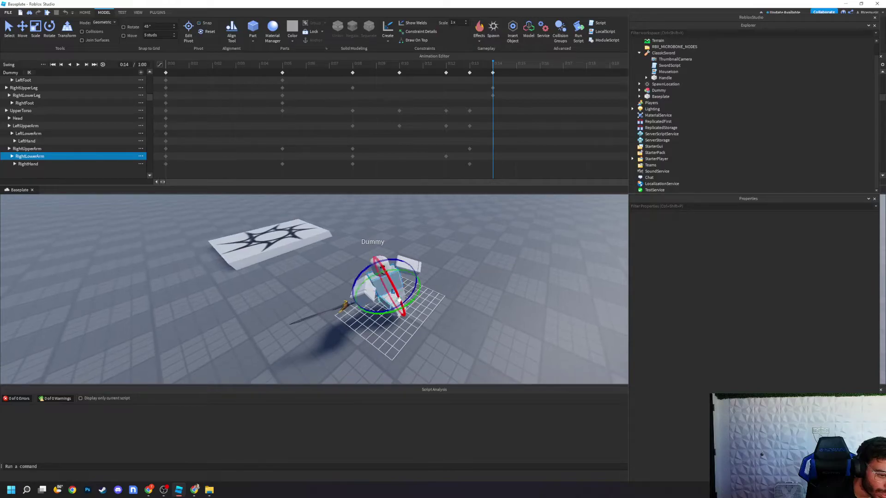
{"action": "left_click_drag", "start_coordinate": [381, 313], "coordinate": [385, 314]}
{"action": "left_click", "coordinate": [433, 315]}
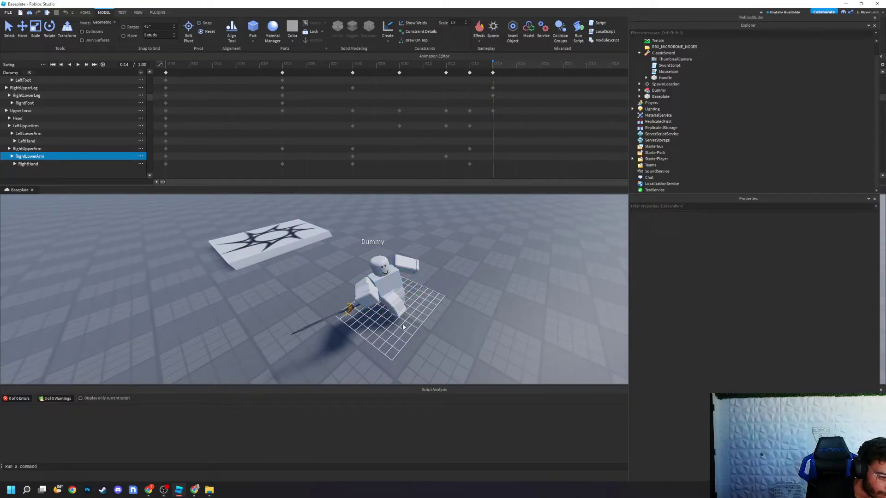
Refine the rotation of the dummy's leg segments at 0:14 to shape the lunging stance.
{"action": "left_click", "coordinate": [399, 304]}
{"action": "left_click_drag", "start_coordinate": [413, 302], "coordinate": [411, 310]}
{"action": "left_click", "coordinate": [451, 304]}
{"action": "right_click_drag", "start_coordinate": [452, 304], "coordinate": [452, 304]}
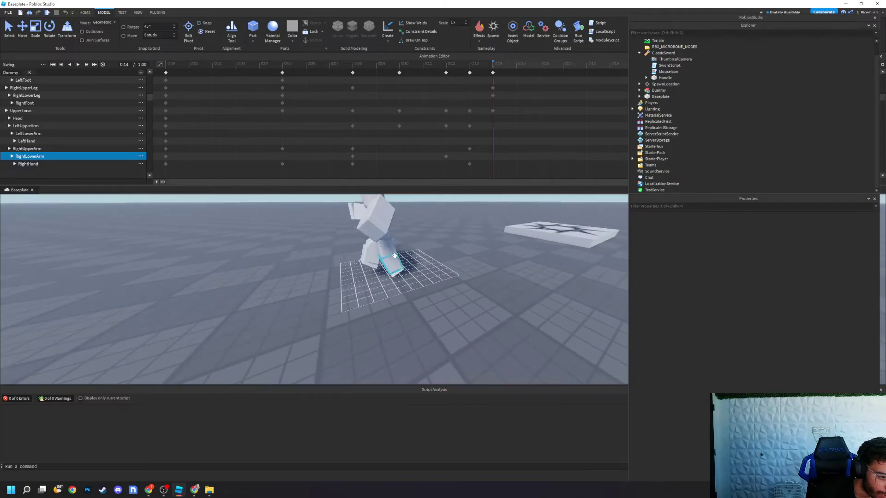
{"action": "left_click", "coordinate": [378, 234]}
{"action": "left_click_drag", "start_coordinate": [347, 238], "coordinate": [343, 239]}
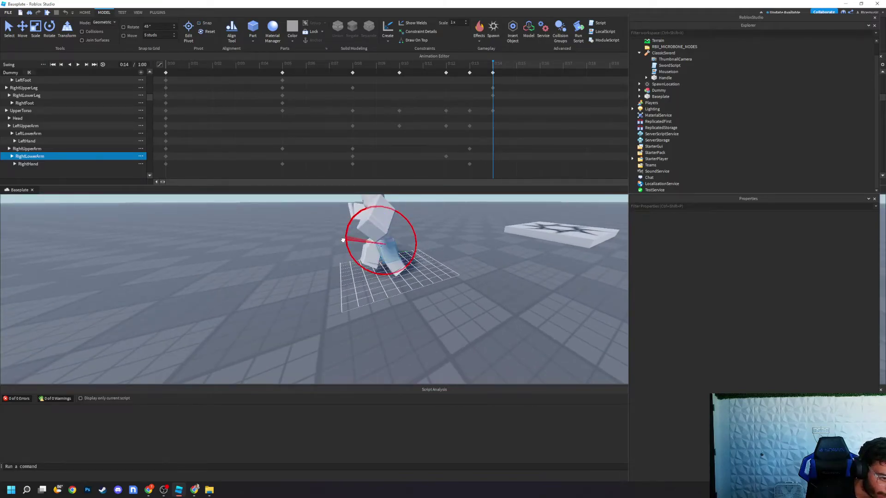
{"action": "left_click", "coordinate": [345, 273]}
{"action": "left_click", "coordinate": [366, 252]}
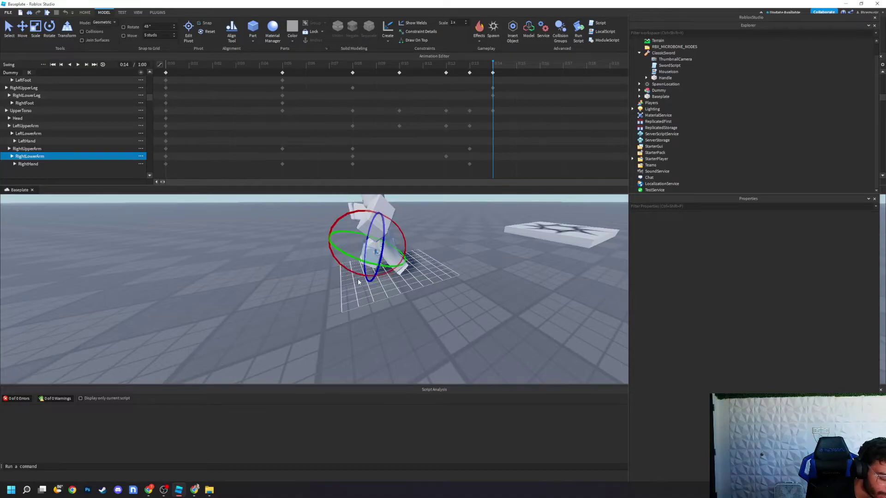
{"action": "left_click", "coordinate": [431, 312]}
Pose the dummy's upper torso and left upper arm at 0:15 to continue the swing.
{"action": "scroll", "coordinate": [431, 310], "scroll_direction": "down", "scroll_amount": 5}
{"action": "right_click_drag", "start_coordinate": [431, 312], "coordinate": [472, 274]}
{"action": "scroll", "coordinate": [430, 309], "scroll_direction": "up", "scroll_amount": 5}
{"action": "scroll", "coordinate": [434, 308], "scroll_direction": "down", "scroll_amount": 5}
{"action": "scroll", "coordinate": [471, 274], "scroll_direction": "up", "scroll_amount": 3}
{"action": "left_click", "coordinate": [371, 275]}
{"action": "left_click_drag", "start_coordinate": [337, 282], "coordinate": [360, 316]}
{"action": "left_click", "coordinate": [329, 340]}
Rotate the dummy's right upper leg and right lower leg at 0:15.
{"action": "left_click", "coordinate": [351, 304]}
{"action": "left_click", "coordinate": [332, 349]}
{"action": "left_click", "coordinate": [345, 317]}
{"action": "left_click", "coordinate": [326, 337]}
{"action": "left_click", "coordinate": [360, 290]}
{"action": "left_click", "coordinate": [331, 298]}
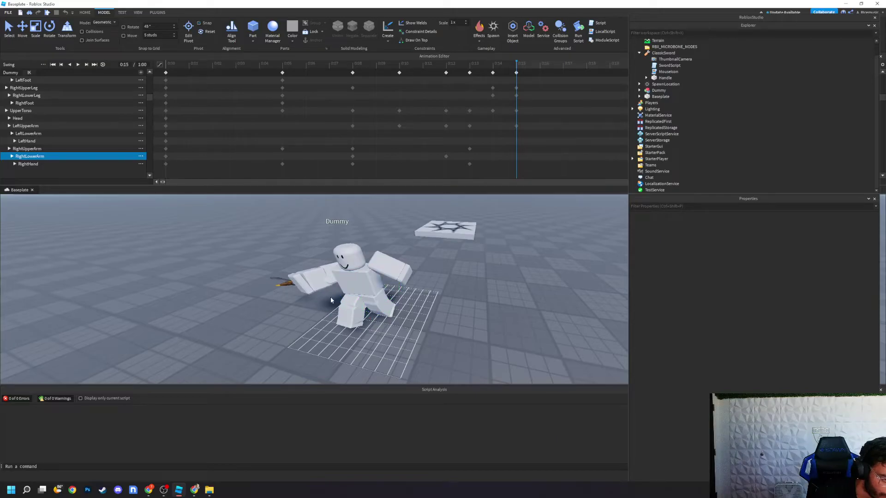
Rotate the dummy's right hand at 0:15 so the sword points outward to its side.
{"action": "left_click", "coordinate": [313, 276]}
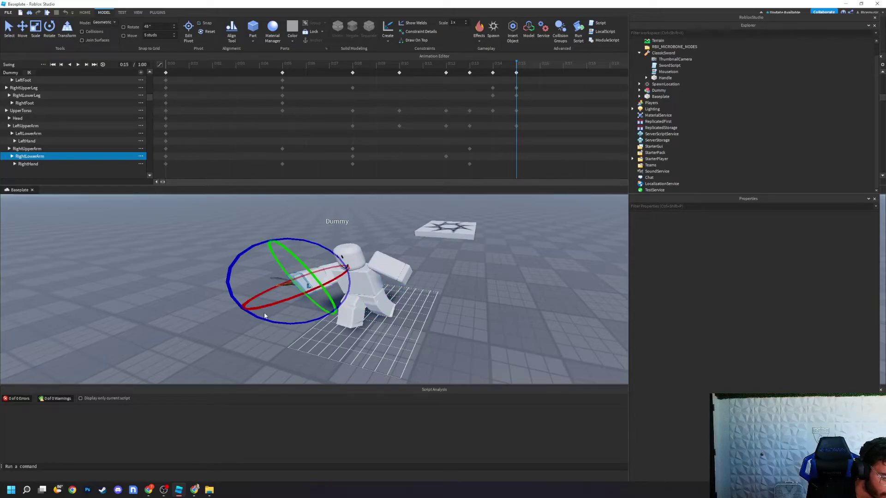
{"action": "left_click_drag", "start_coordinate": [257, 308], "coordinate": [293, 305]}
{"action": "left_click", "coordinate": [334, 346]}
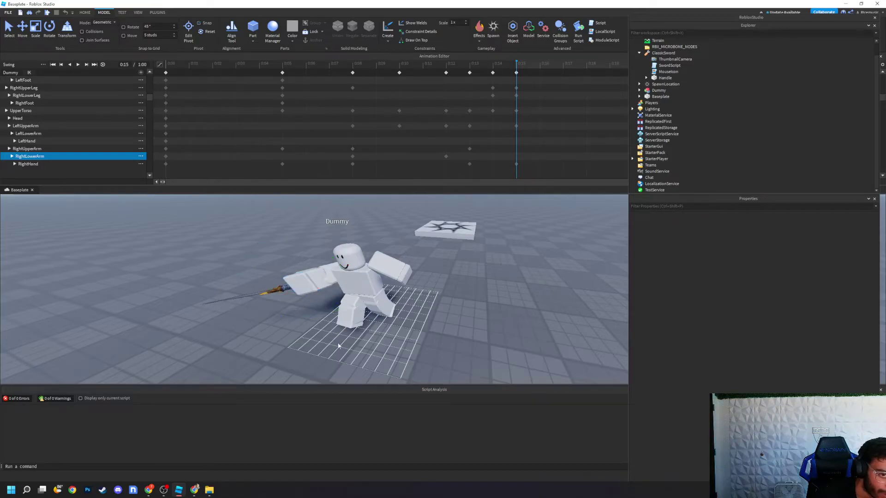
Rotate the dummy's right lower arm at 0:16 to carry the sword through the swing.
{"action": "right_click_drag", "start_coordinate": [295, 321], "coordinate": [294, 320]}
{"action": "key", "text": "w"}
{"action": "key", "text": "w"}
{"action": "key", "text": "w"}
{"action": "key", "text": "s"}
{"action": "left_click", "coordinate": [301, 318]}
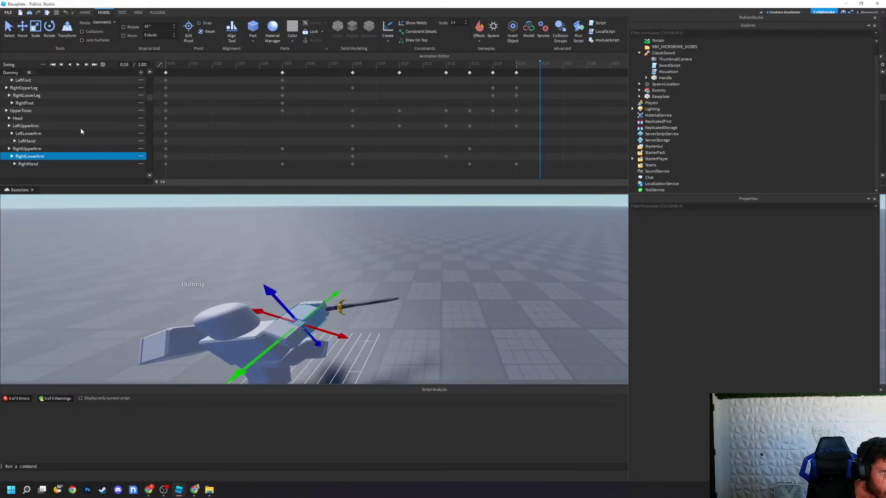
{"action": "left_click", "coordinate": [50, 31]}
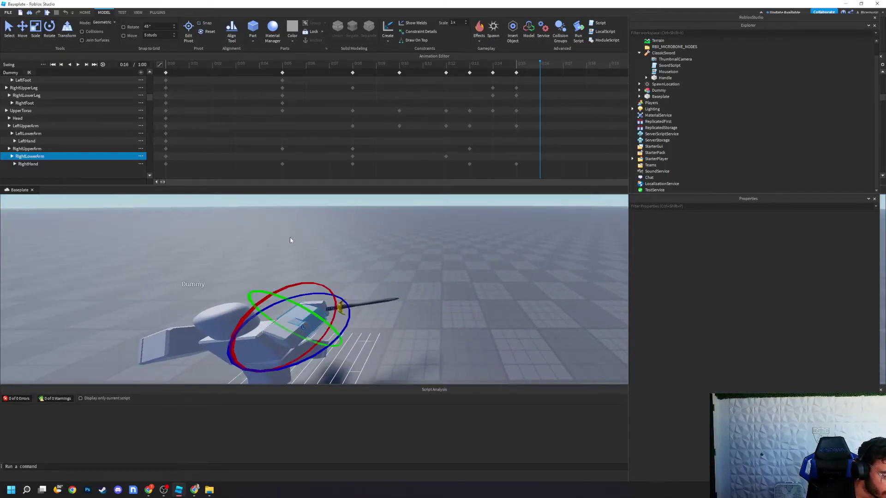
{"action": "left_click_drag", "start_coordinate": [317, 362], "coordinate": [336, 323]}
Rotate the dummy's right lower leg at 0:16.
{"action": "scroll", "coordinate": [411, 328], "scroll_direction": "down", "scroll_amount": 3}
{"action": "right_click_drag", "start_coordinate": [411, 328], "coordinate": [412, 328]}
{"action": "key", "text": "e"}
{"action": "left_click", "coordinate": [396, 300]}
{"action": "scroll", "coordinate": [447, 341], "scroll_direction": "up", "scroll_amount": 5}
{"action": "left_click", "coordinate": [390, 270]}
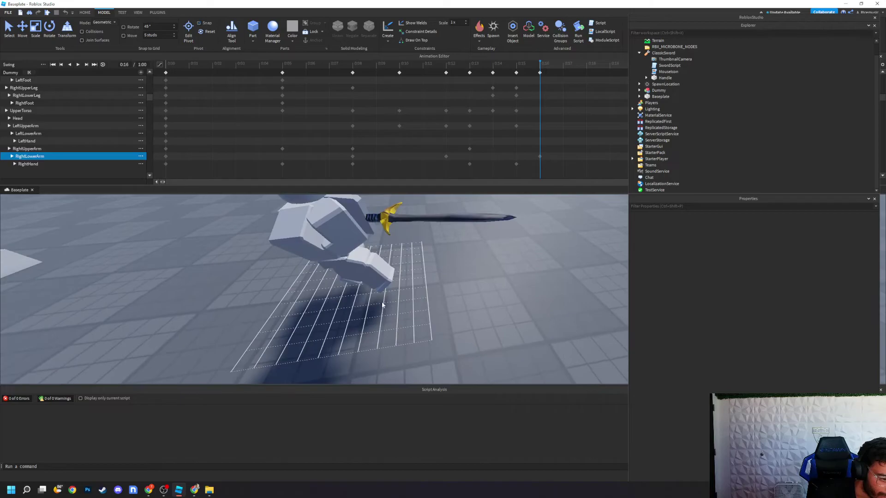
{"action": "left_click_drag", "start_coordinate": [386, 262], "coordinate": [404, 266]}
{"action": "left_click", "coordinate": [457, 283]}
Rotate the dummy's leg slightly at 0:16 to refine the stance.
{"action": "key", "text": "d"}
{"action": "right_click_drag", "start_coordinate": [457, 283], "coordinate": [458, 286]}
{"action": "key", "text": "w"}
{"action": "left_click", "coordinate": [346, 252]}
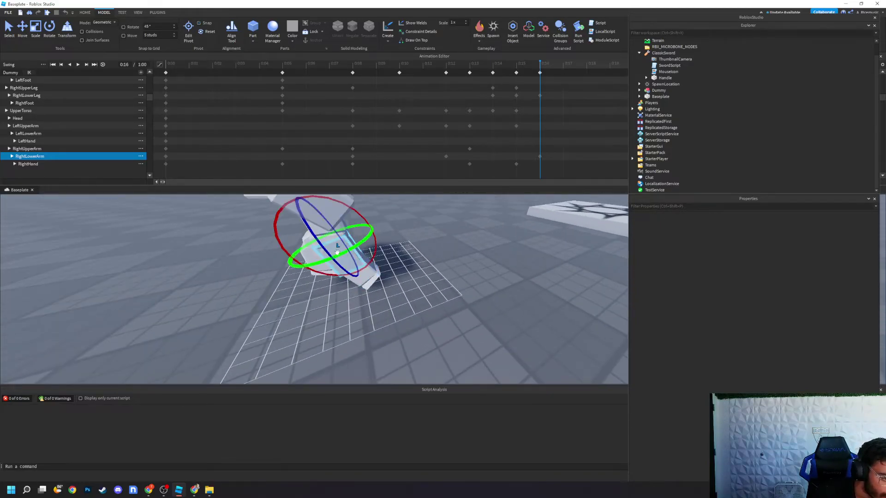
{"action": "left_click_drag", "start_coordinate": [275, 233], "coordinate": [269, 242]}
{"action": "left_click", "coordinate": [227, 285]}
Examine the dummy's full pose at 0:16 from several angles.
{"action": "right_click_drag", "start_coordinate": [227, 284], "coordinate": [227, 285]}
{"action": "key", "text": "w"}
{"action": "key", "text": "s"}
{"action": "key", "text": "w"}
{"action": "key", "text": "s"}
{"action": "key", "text": "space"}
{"action": "right_click", "coordinate": [292, 211]}
{"action": "left_click", "coordinate": [237, 248]}
{"action": "right_click_drag", "start_coordinate": [297, 247], "coordinate": [296, 247]}
{"action": "key", "text": "w"}
{"action": "key", "text": "e"}
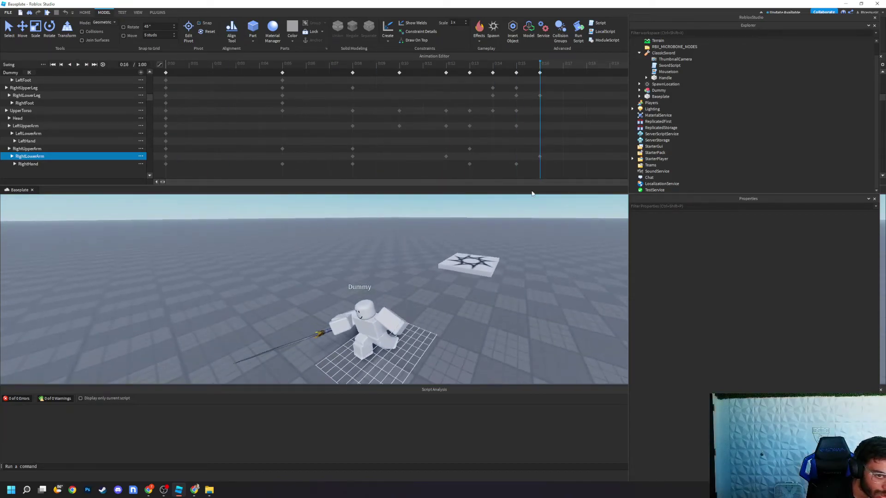
Rotate the dummy's left upper arm and twist its upper torso at 0:17.
{"action": "left_click", "coordinate": [382, 319]}
{"action": "left_click_drag", "start_coordinate": [378, 312], "coordinate": [443, 359]}
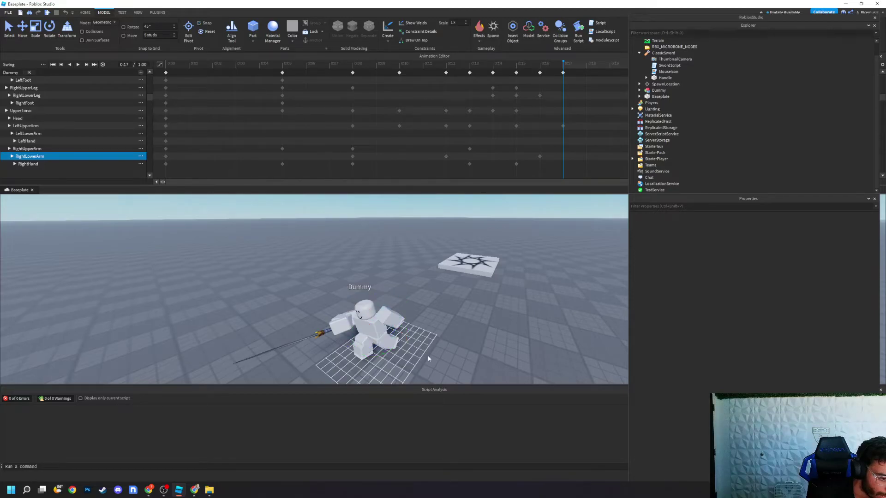
{"action": "left_click", "coordinate": [368, 329]}
{"action": "left_click_drag", "start_coordinate": [359, 362], "coordinate": [383, 358]}
{"action": "left_click", "coordinate": [476, 354]}
Rotate the dummy's right hand at 0:17 to bring the sword across the front of the body.
{"action": "right_click_drag", "start_coordinate": [467, 358], "coordinate": [524, 319]}
{"action": "key", "text": "a"}
{"action": "scroll", "coordinate": [525, 322], "scroll_direction": "up", "scroll_amount": 3}
{"action": "left_click", "coordinate": [385, 287]}
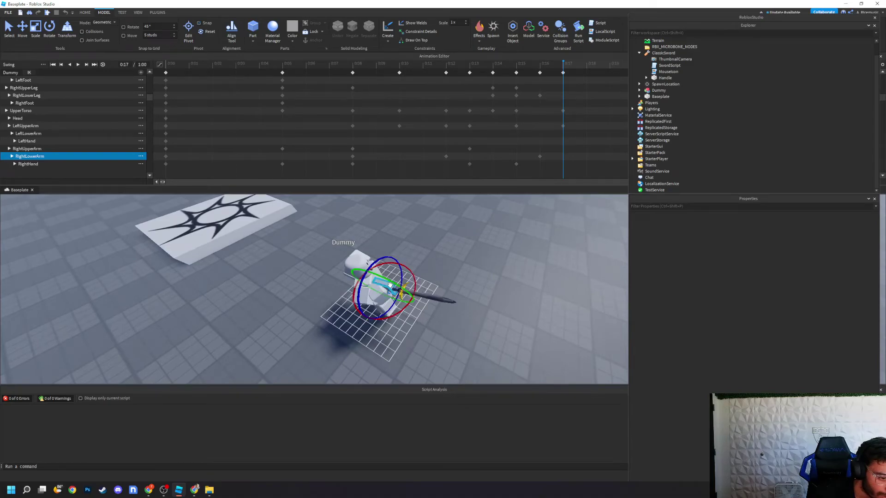
{"action": "left_click_drag", "start_coordinate": [388, 323], "coordinate": [413, 308]}
{"action": "left_click", "coordinate": [470, 319]}
Rotate the dummy's right lower arm at 0:17 to follow through with the sword.
{"action": "key", "text": "d"}
{"action": "right_click_drag", "start_coordinate": [472, 320], "coordinate": [472, 319]}
{"action": "scroll", "coordinate": [473, 319], "scroll_direction": "up", "scroll_amount": 3}
{"action": "scroll", "coordinate": [472, 320], "scroll_direction": "down", "scroll_amount": 3}
{"action": "scroll", "coordinate": [452, 313], "scroll_direction": "up", "scroll_amount": 2}
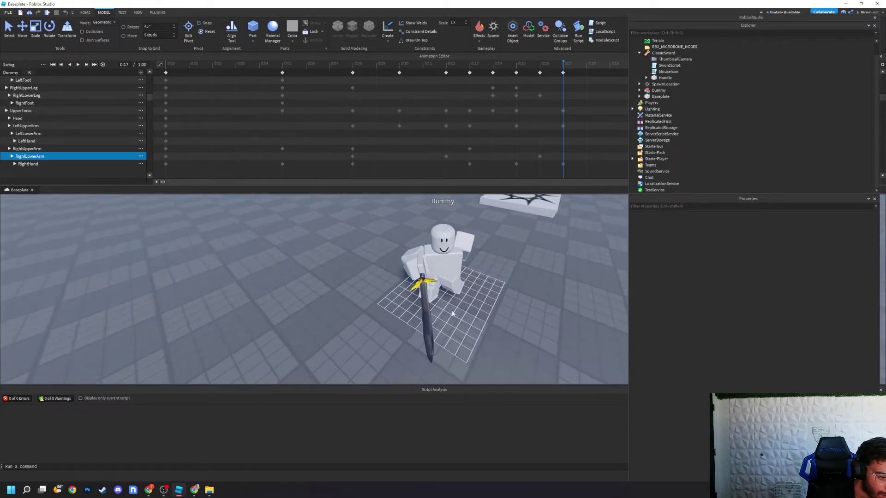
{"action": "left_click", "coordinate": [410, 263]}
{"action": "left_click_drag", "start_coordinate": [400, 279], "coordinate": [414, 276]}
Adjust the dummy's torso slightly at 0:17 and play the animation from 0:00.
{"action": "left_click", "coordinate": [369, 299]}
{"action": "key", "text": "d"}
{"action": "right_click_drag", "start_coordinate": [369, 301], "coordinate": [369, 300]}
{"action": "key", "text": "w"}
{"action": "key", "text": "s"}
{"action": "key", "text": "d"}
{"action": "left_click", "coordinate": [365, 268]}
{"action": "left_click_drag", "start_coordinate": [373, 289], "coordinate": [373, 289]}
{"action": "left_click", "coordinate": [403, 320]}
{"action": "left_click", "coordinate": [167, 68]}
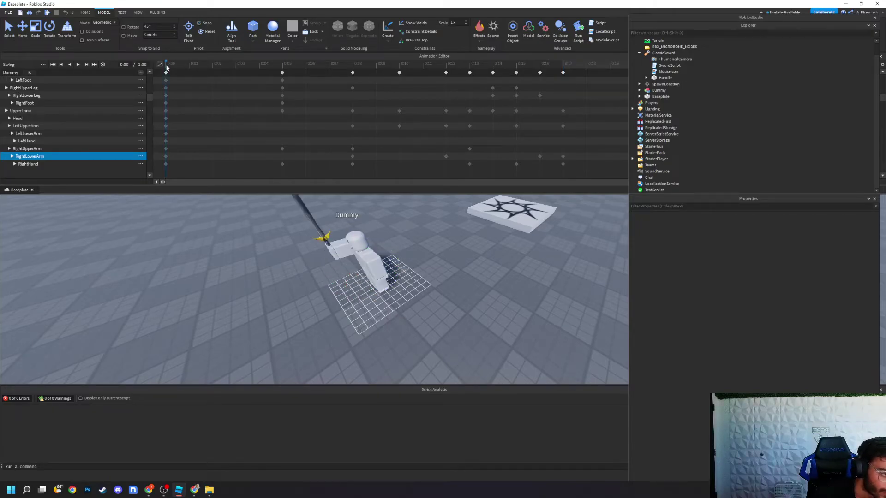
{"action": "key", "text": "space"}
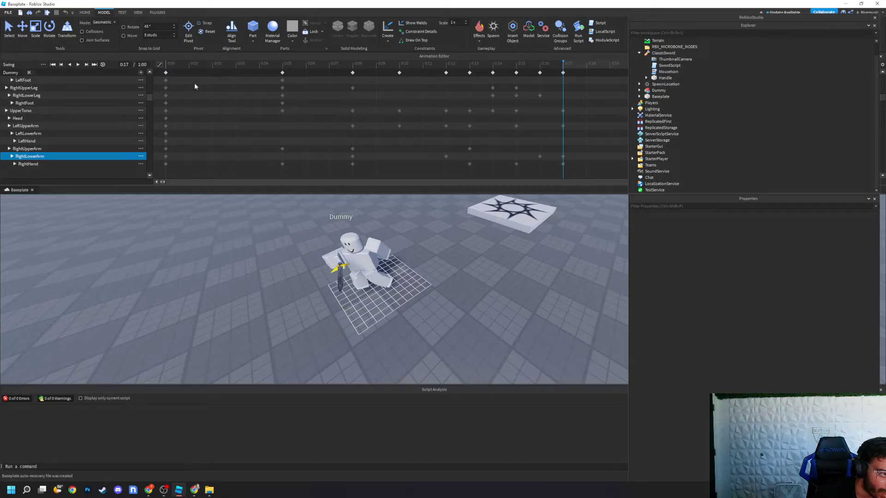
Copy all the starting-pose keyframes from 0:00 and paste them at 0:21.
{"action": "left_click_drag", "start_coordinate": [182, 69], "coordinate": [159, 174]}
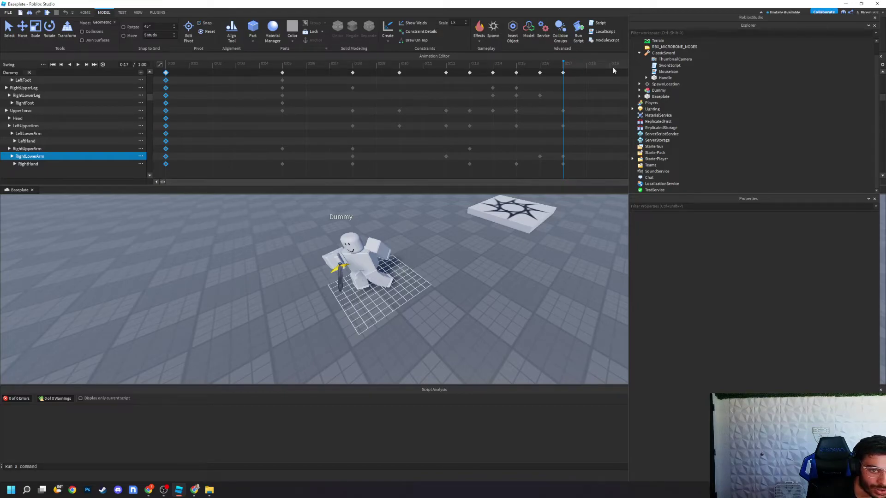
{"action": "left_click_drag", "start_coordinate": [628, 79], "coordinate": [722, 74]}
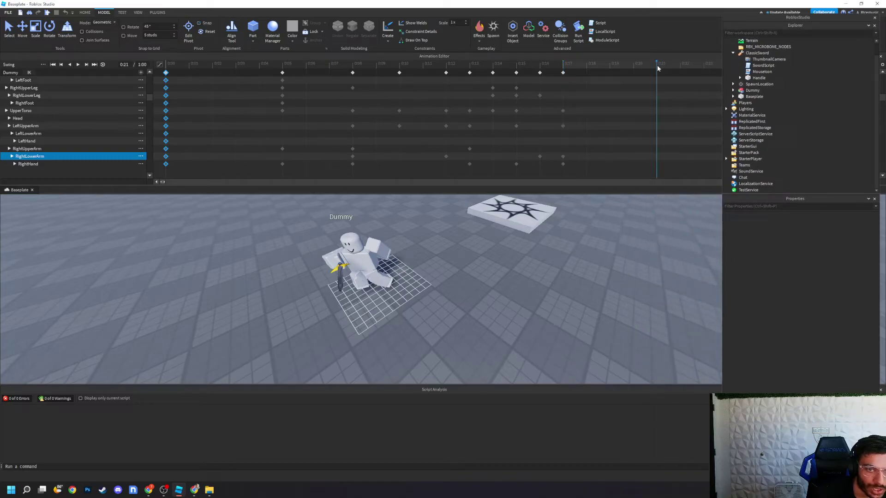
{"action": "key", "text": "ctrl+v"}
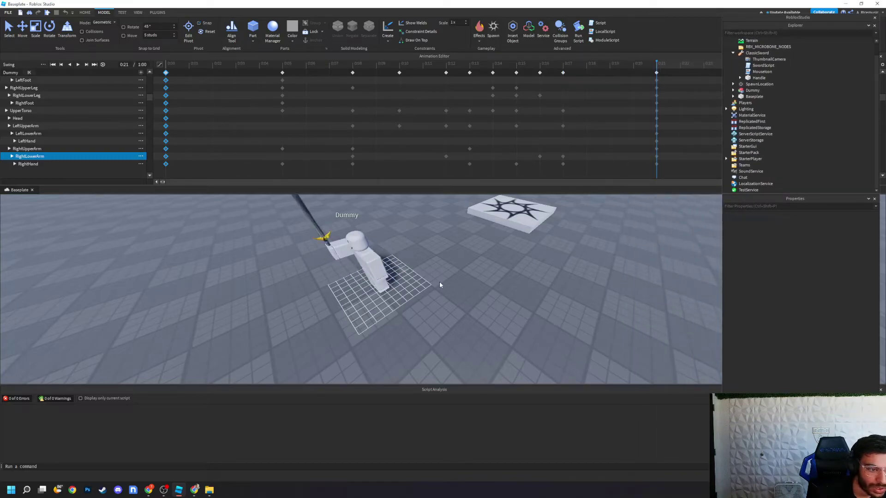
Play the swing animation repeatedly to review the return to the starting pose.
{"action": "key", "text": "space"}
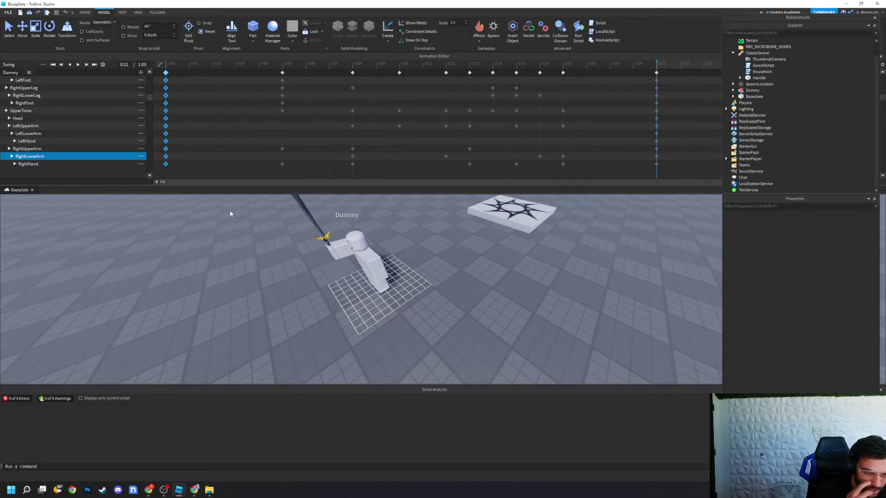
{"action": "key", "text": "space"}
{"action": "key", "text": "space"}
{"action": "key", "text": "space"}
{"action": "key", "text": "space"}
{"action": "key", "text": "space"}
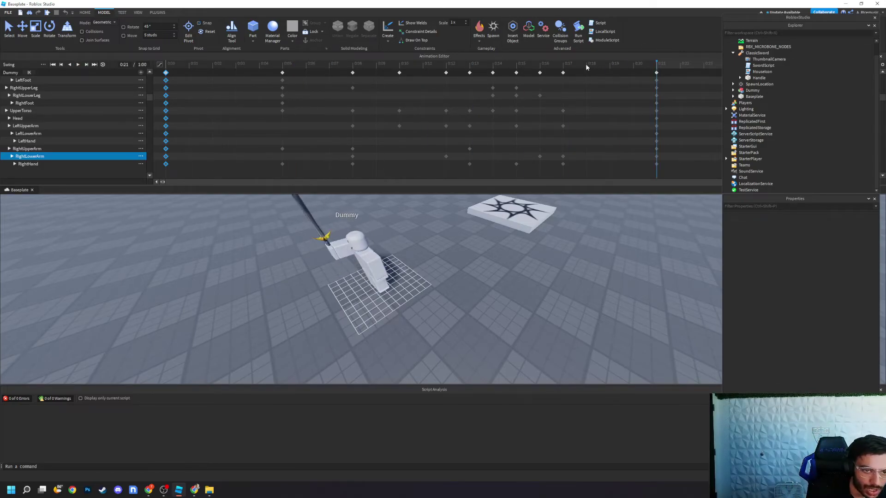
Examine the poses from 0:16 to 0:19 frame by frame and replay the animation.
{"action": "left_click", "coordinate": [562, 63]}
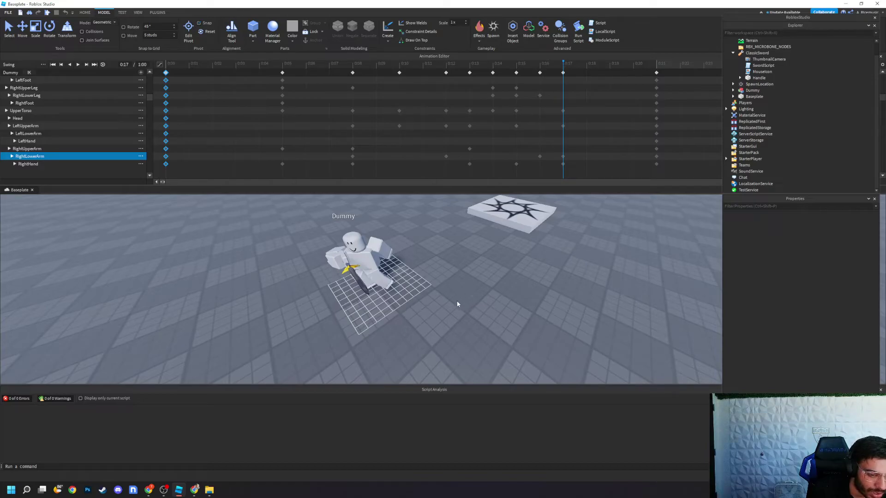
{"action": "right_click_drag", "start_coordinate": [457, 304], "coordinate": [457, 304]}
{"action": "key", "text": "d"}
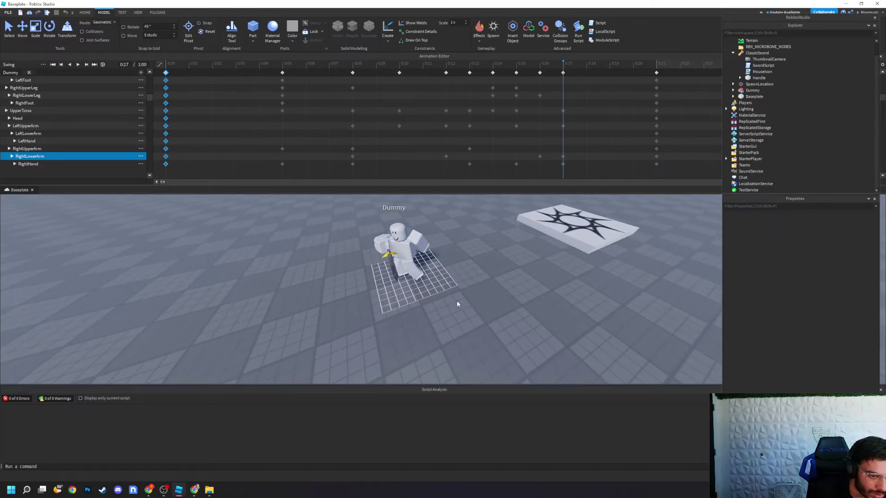
{"action": "left_click", "coordinate": [409, 265]}
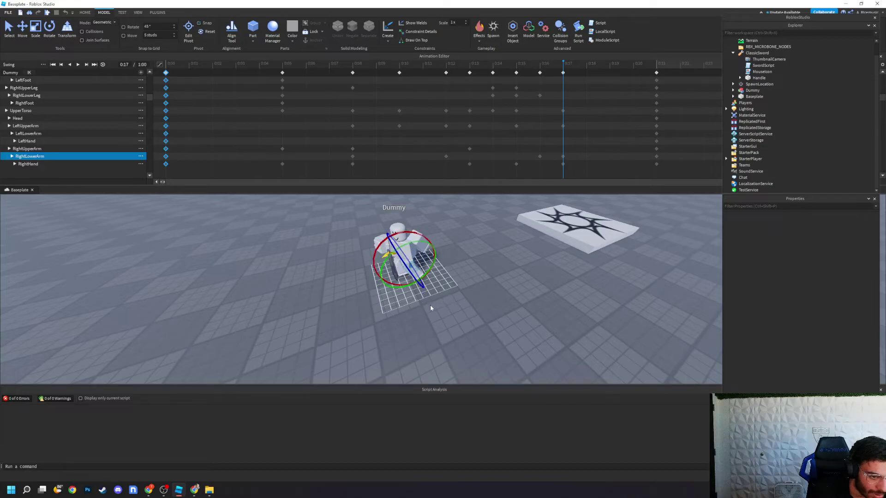
{"action": "left_click", "coordinate": [479, 281]}
{"action": "left_click", "coordinate": [589, 66]}
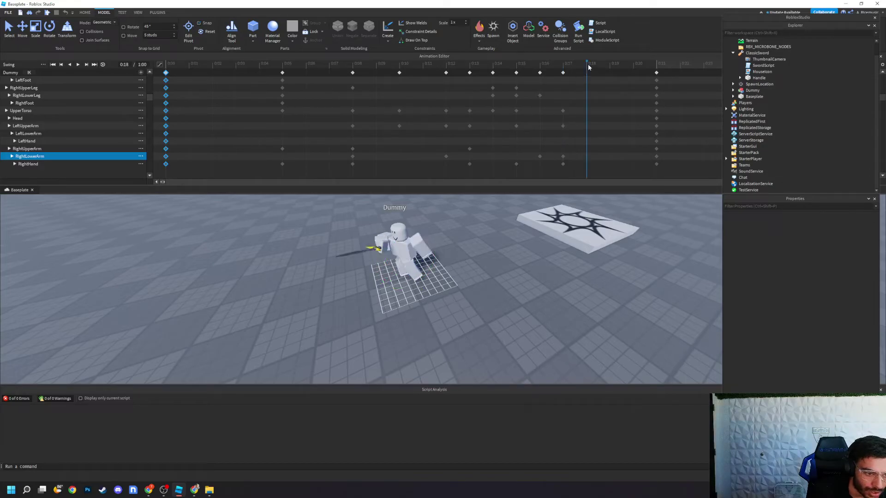
{"action": "left_click", "coordinate": [608, 67]}
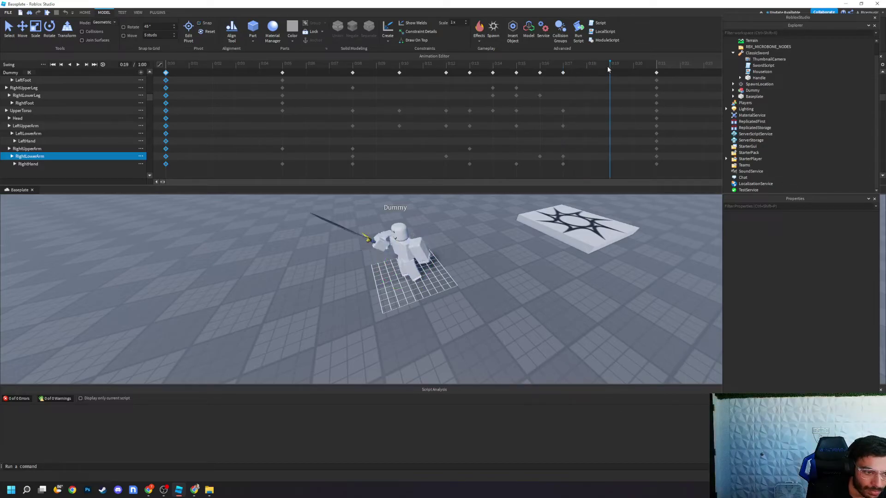
{"action": "left_click", "coordinate": [540, 66]}
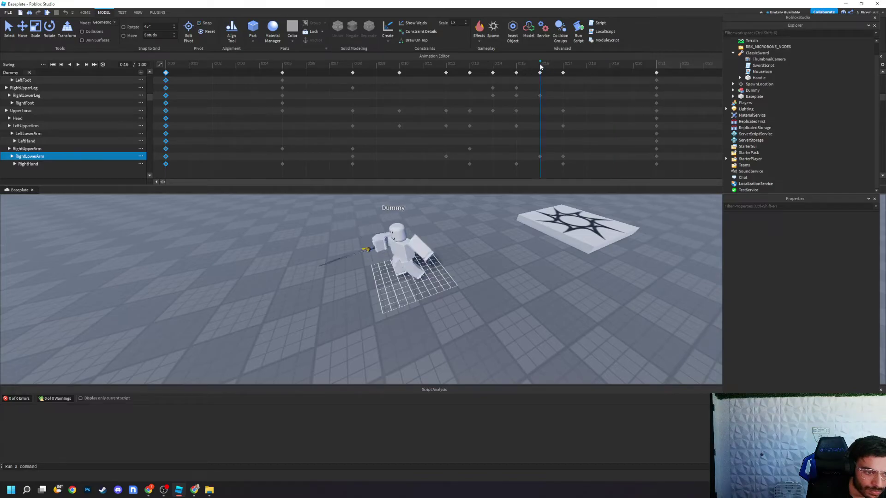
{"action": "left_click", "coordinate": [563, 70]}
{"action": "left_click", "coordinate": [587, 69]}
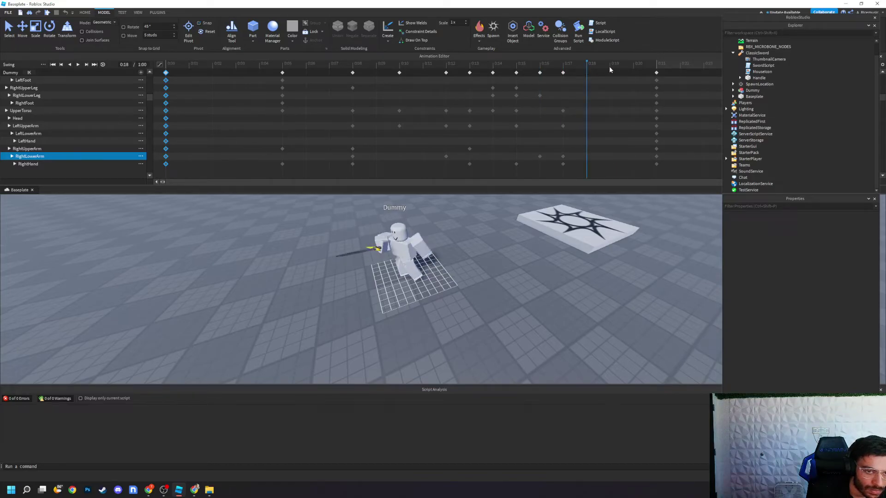
{"action": "left_click", "coordinate": [609, 68]}
{"action": "key", "text": "space"}
{"action": "key", "text": "space"}
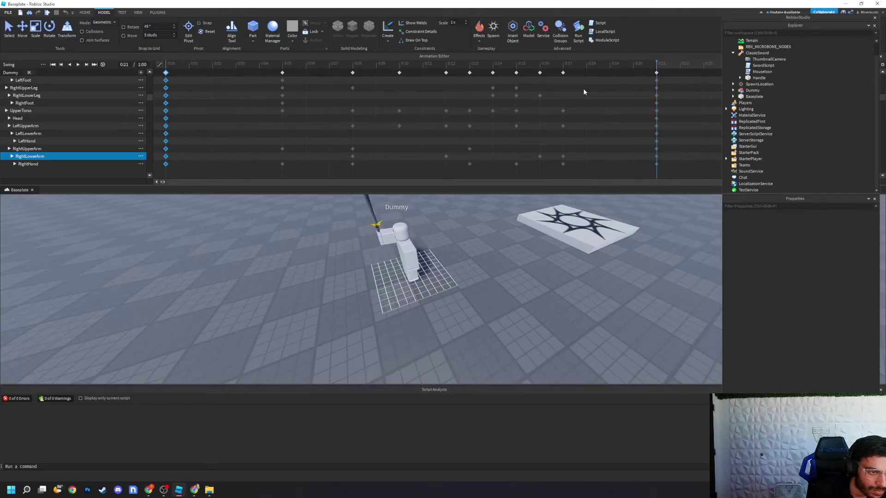
Compare the dummy's poses at 0:13, 0:14 and 0:17 from different angles.
{"action": "left_click", "coordinate": [469, 66]}
{"action": "left_click", "coordinate": [492, 69]}
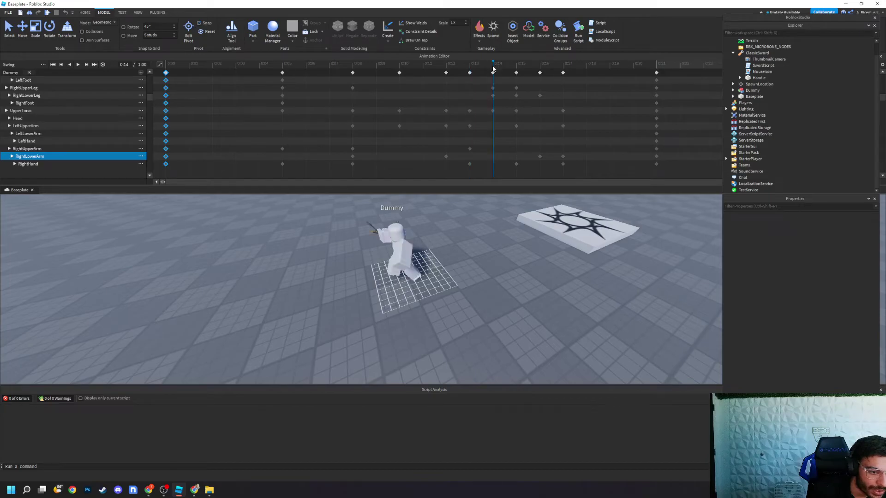
{"action": "right_click_drag", "start_coordinate": [452, 226], "coordinate": [456, 211]}
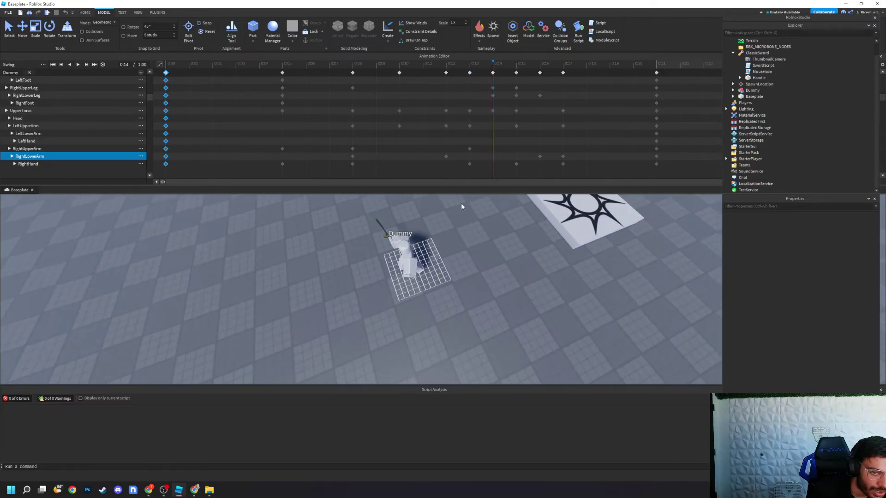
{"action": "left_click", "coordinate": [563, 69]}
{"action": "scroll", "coordinate": [474, 251], "scroll_direction": "up", "scroll_amount": 6}
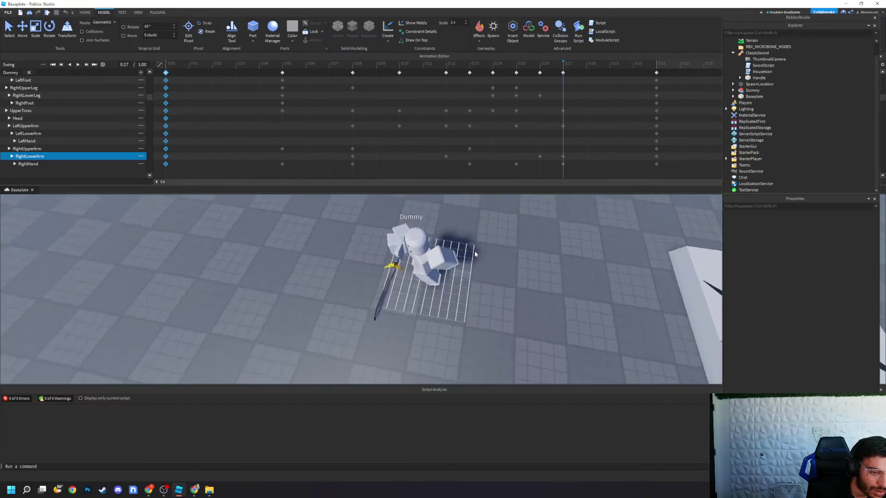
{"action": "scroll", "coordinate": [474, 251], "scroll_direction": "down", "scroll_amount": 6}
Rotate the dummy's right foot at 0:14 to match the step.
{"action": "left_click", "coordinate": [493, 69]}
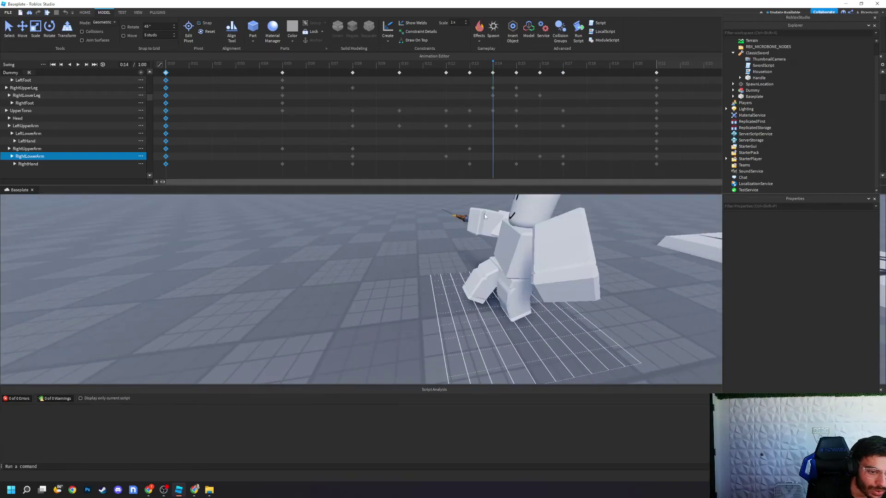
{"action": "left_click", "coordinate": [486, 264]}
{"action": "left_click_drag", "start_coordinate": [477, 252], "coordinate": [438, 283]}
{"action": "left_click", "coordinate": [458, 294]}
{"action": "left_click", "coordinate": [478, 279]}
{"action": "left_click", "coordinate": [458, 290]}
{"action": "left_click", "coordinate": [467, 287]}
{"action": "left_click", "coordinate": [383, 267]}
Preview the whole sword swing from a more distant side view.
{"action": "mouse_move", "coordinate": [383, 266]}
{"action": "right_mouse_down"}
{"action": "mouse_move", "coordinate": [370, 267]}
{"action": "mouse_move", "coordinate": [392, 253]}
{"action": "mouse_move", "coordinate": [386, 259]}
{"action": "right_mouse_up"}
{"action": "scroll", "coordinate": [392, 252], "scroll_direction": "down", "scroll_amount": 5}
{"action": "key", "text": "space"}
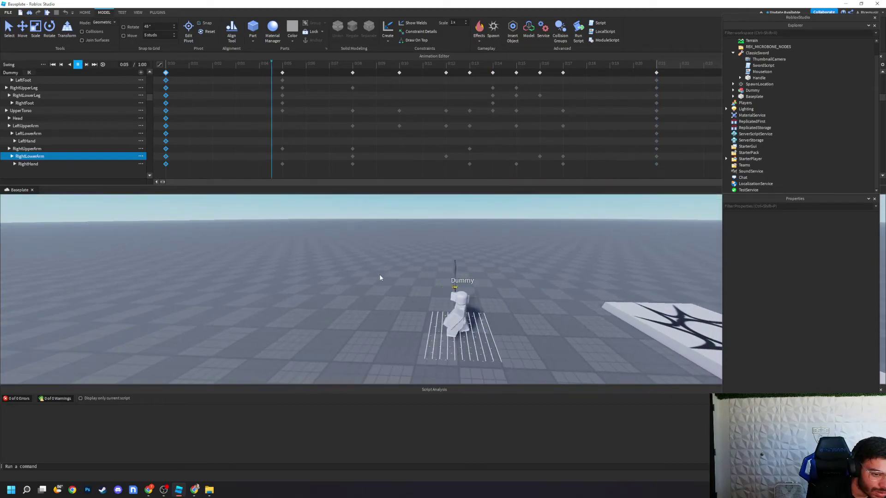
{"action": "key", "text": "space"}
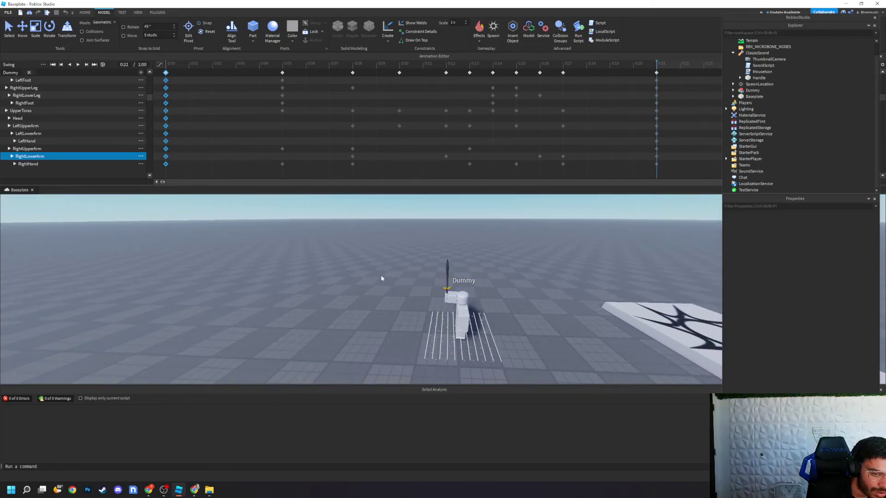
Move the dummy's lower torso slightly forward at 0:14 so the body advances with the step.
{"action": "left_click", "coordinate": [491, 63]}
{"action": "right_click_drag", "start_coordinate": [481, 323], "coordinate": [480, 337]}
{"action": "key", "text": "w"}
{"action": "left_click", "coordinate": [555, 269]}
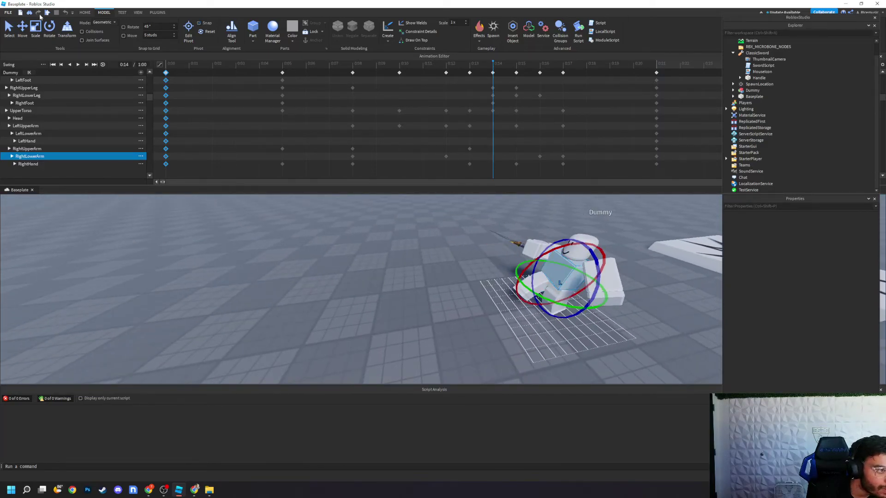
{"action": "left_click", "coordinate": [23, 28]}
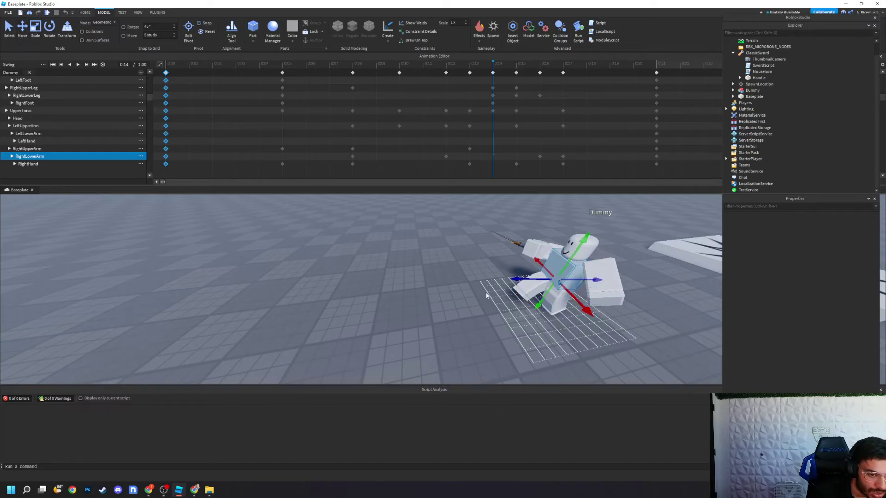
{"action": "left_click", "coordinate": [472, 337]}
{"action": "left_click", "coordinate": [526, 288]}
{"action": "left_click_drag", "start_coordinate": [521, 289], "coordinate": [518, 291]}
{"action": "left_click", "coordinate": [463, 334]}
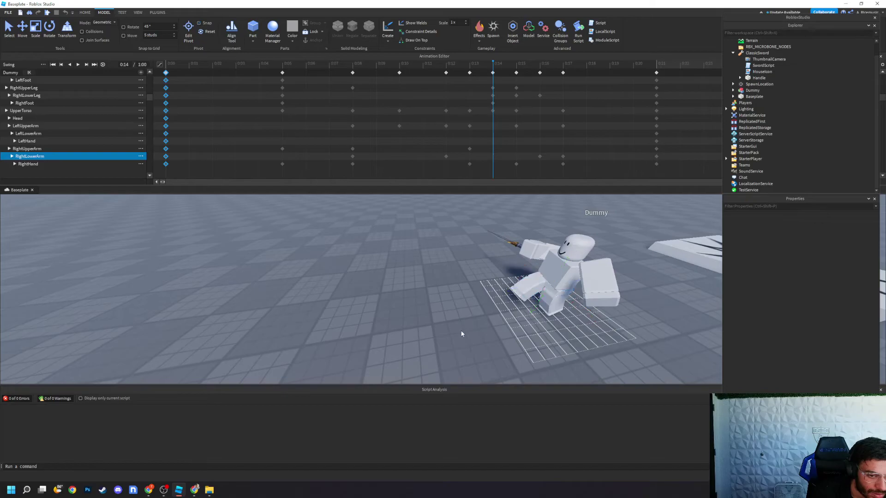
Move the dummy's lower torso forward at the final keyframe, 0:21.
{"action": "left_click", "coordinate": [656, 64]}
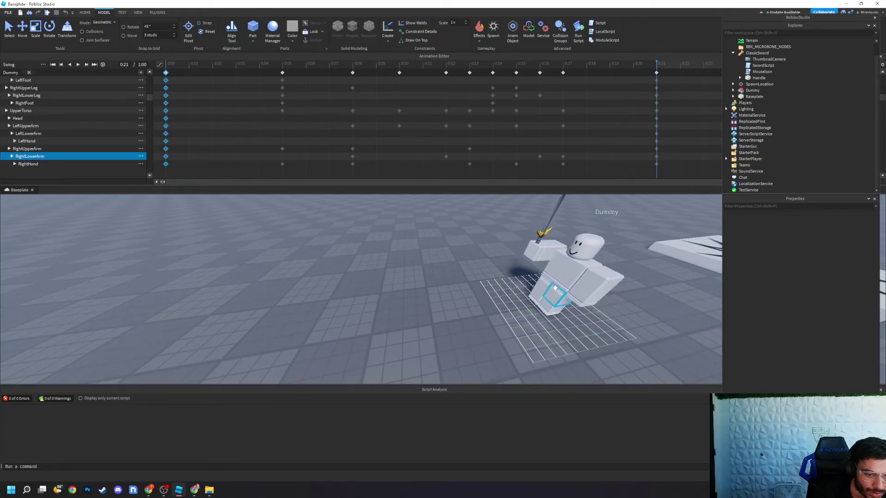
{"action": "left_click", "coordinate": [529, 288]}
{"action": "left_click_drag", "start_coordinate": [529, 288], "coordinate": [515, 290]}
{"action": "left_click", "coordinate": [405, 309]}
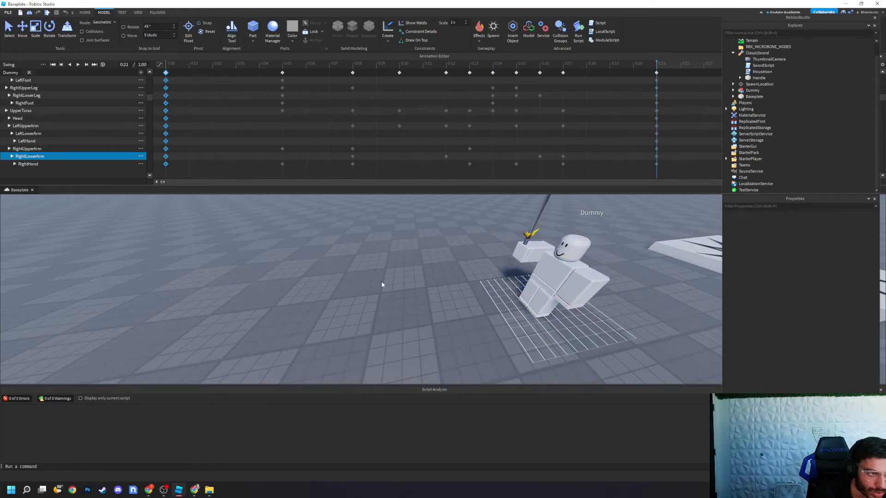
Preview the adjusted sword swing from several angles.
{"action": "key", "text": "space"}
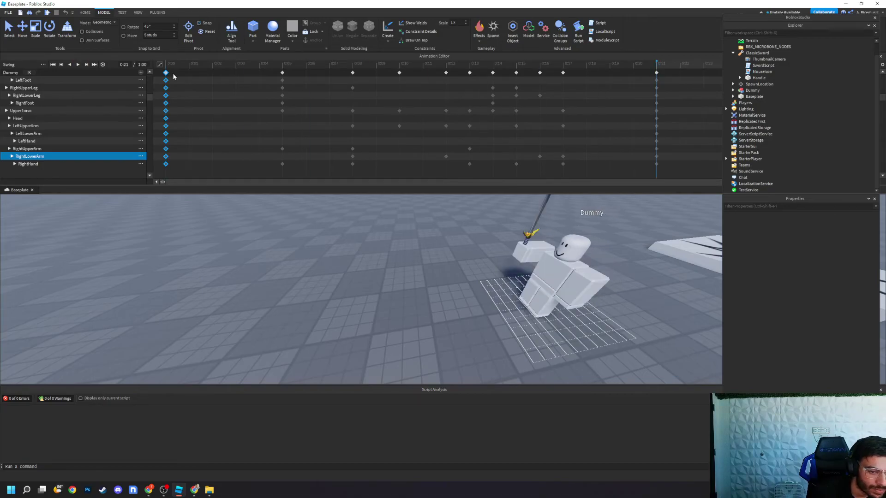
{"action": "right_click_drag", "start_coordinate": [206, 265], "coordinate": [207, 267]}
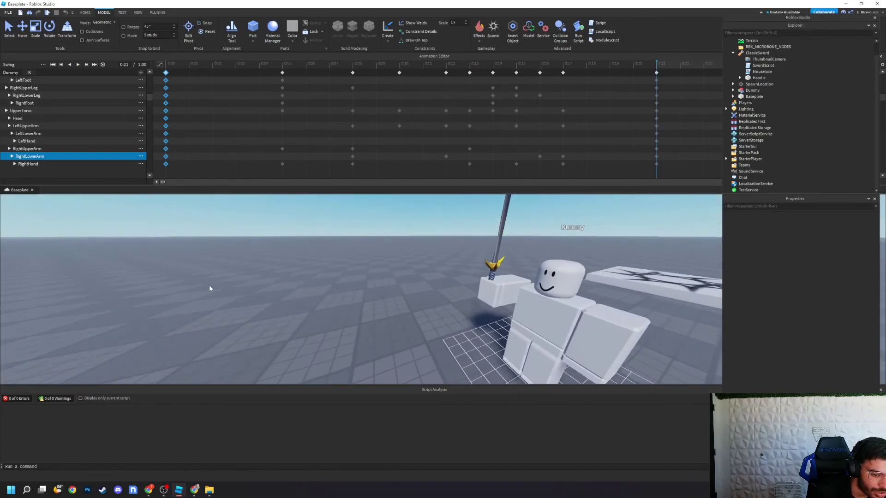
{"action": "right_click_drag", "start_coordinate": [209, 286], "coordinate": [209, 286]}
{"action": "key", "text": "space"}
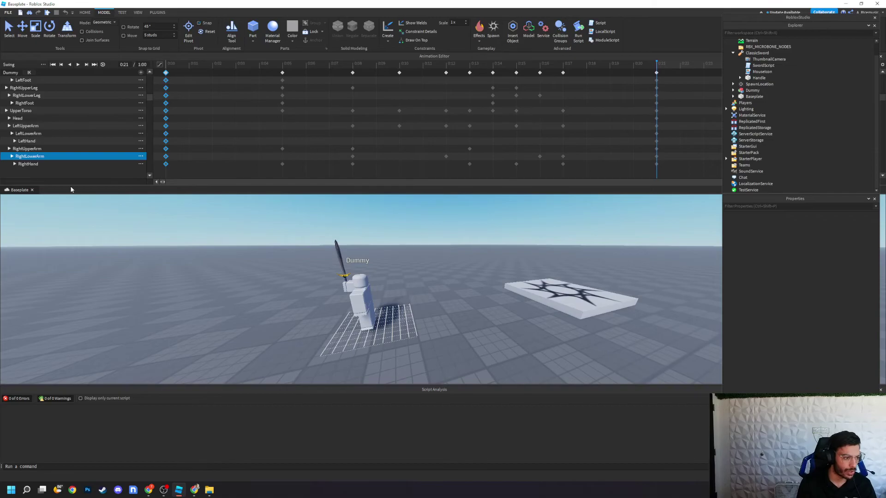
{"action": "left_click", "coordinate": [84, 180]}
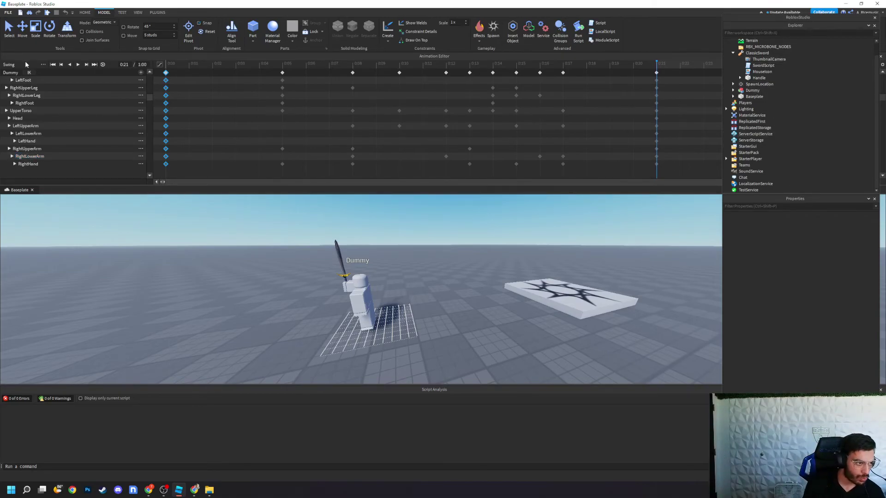
Set the swing animation's priority to Action.
{"action": "left_click", "coordinate": [43, 65]}
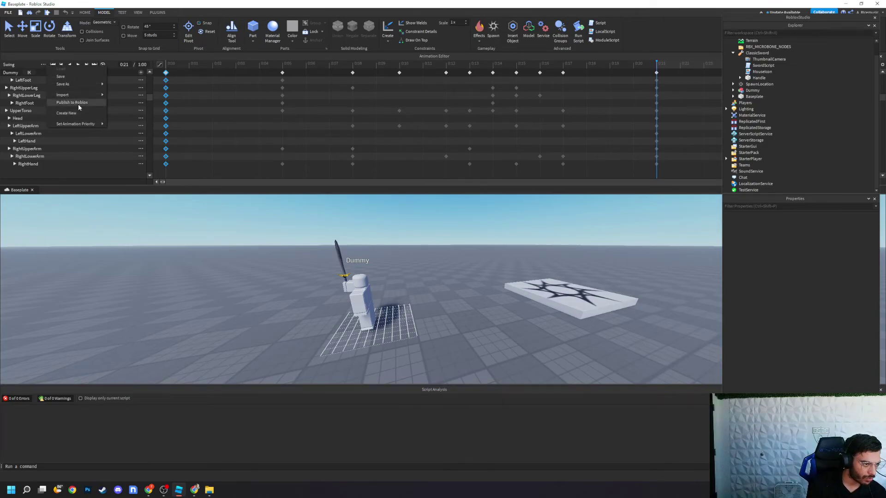
{"action": "mouse_move", "coordinate": [91, 126]}
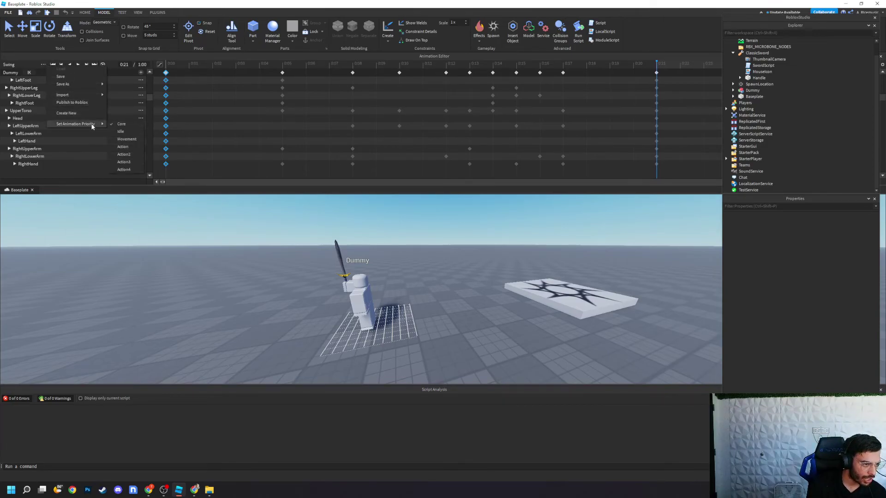
{"action": "left_click", "coordinate": [129, 145]}
Publish the animation to Roblox with the title Swing and copy its asset ID.
{"action": "left_click", "coordinate": [43, 65]}
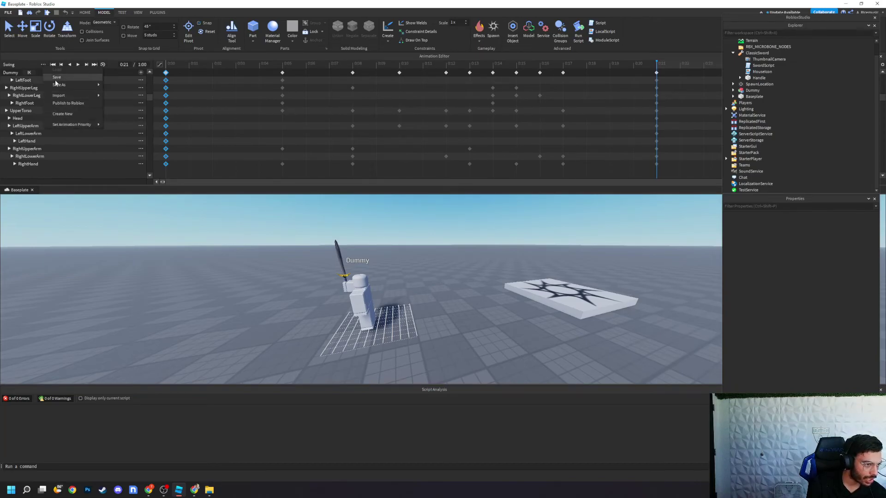
{"action": "left_click", "coordinate": [81, 103]}
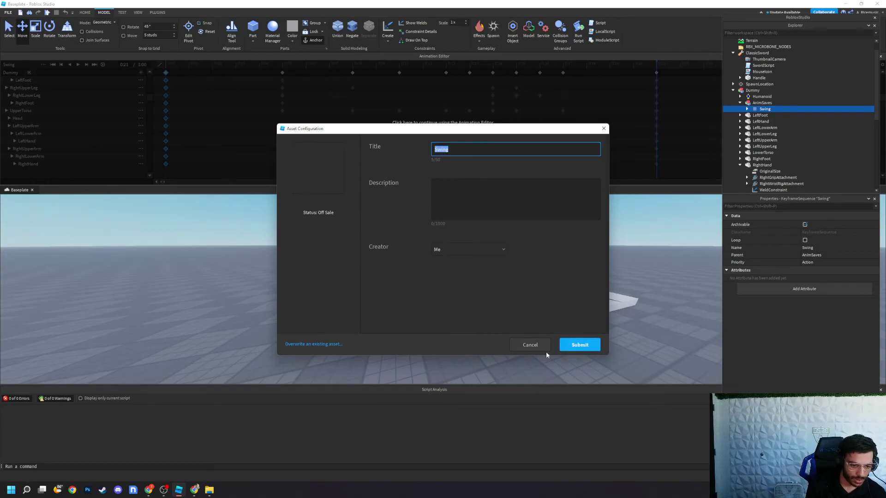
{"action": "left_click", "coordinate": [576, 346]}
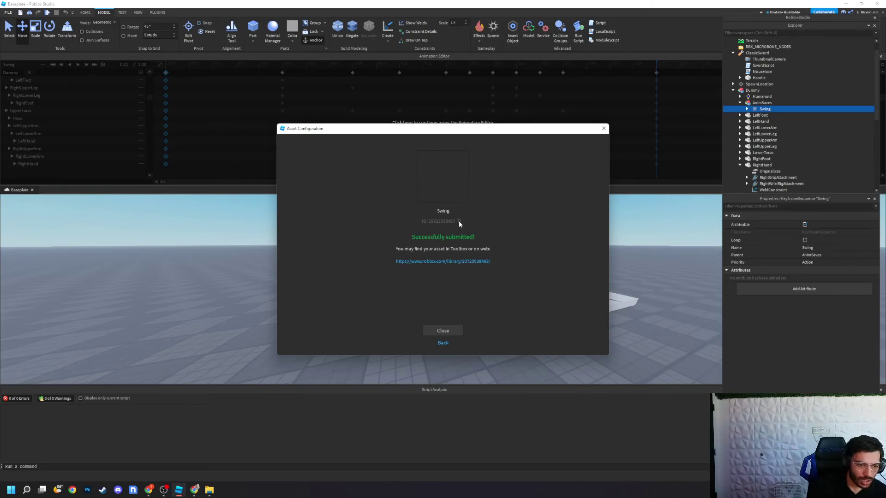
{"action": "left_click", "coordinate": [442, 331]}
Insert an Animation object into the Workspace.
{"action": "scroll", "coordinate": [779, 115], "scroll_direction": "up", "scroll_amount": 1}
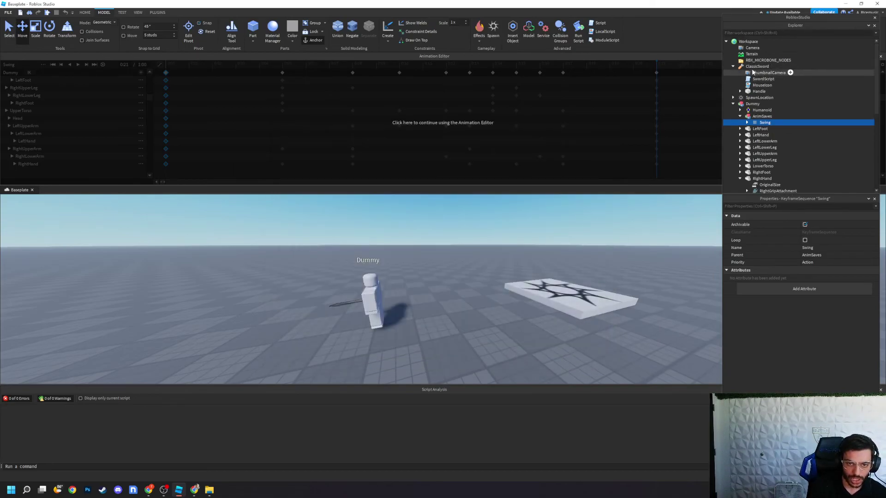
{"action": "left_click", "coordinate": [762, 41]}
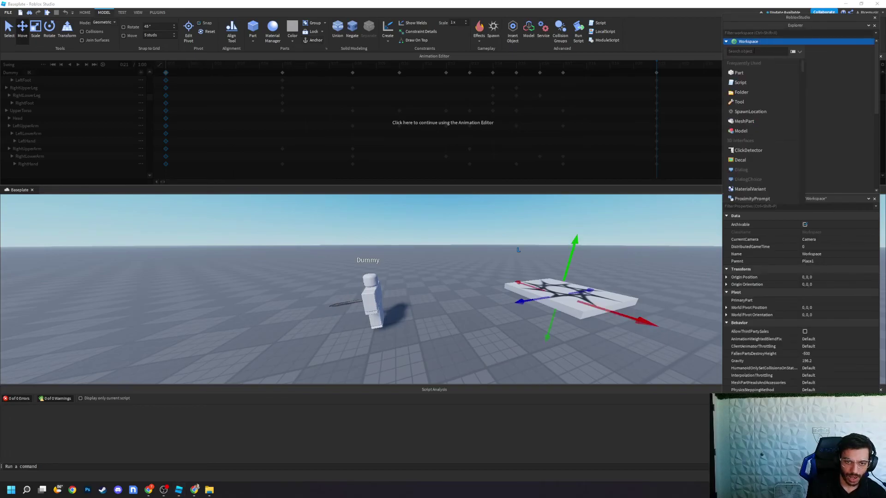
{"action": "type", "text": "anima"}
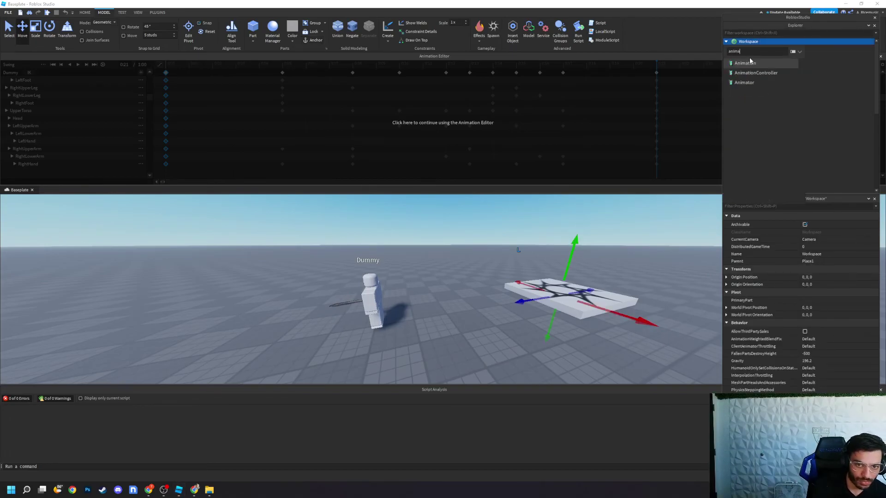
{"action": "key", "text": "Return"}
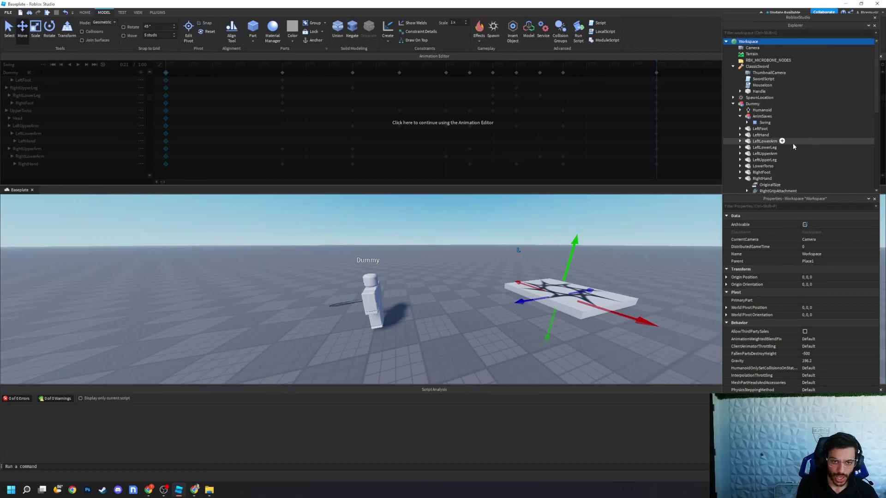
Set the new Animation object's AnimationId to the published Swing animation's asset ID.
{"action": "left_click", "coordinate": [733, 67]}
{"action": "scroll", "coordinate": [761, 120], "scroll_direction": "down", "scroll_amount": 5}
{"action": "left_click", "coordinate": [755, 135]}
{"action": "left_click", "coordinate": [807, 232]}
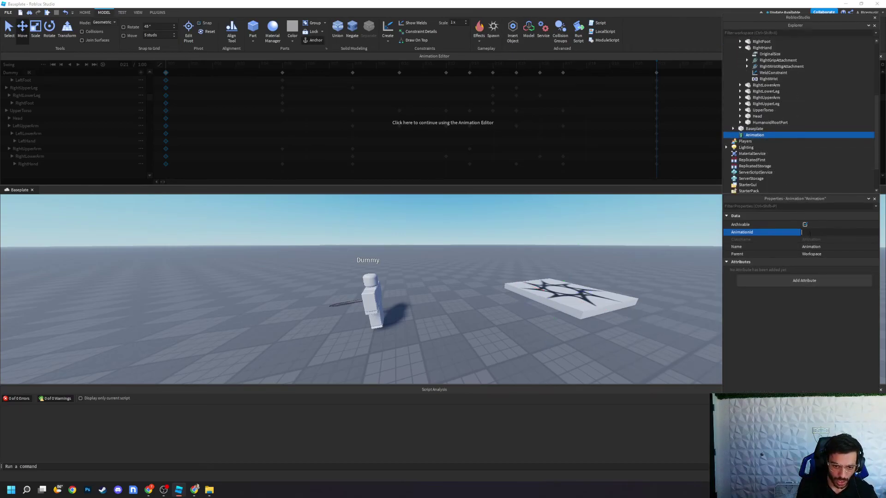
{"action": "key", "text": "ctrl+v"}
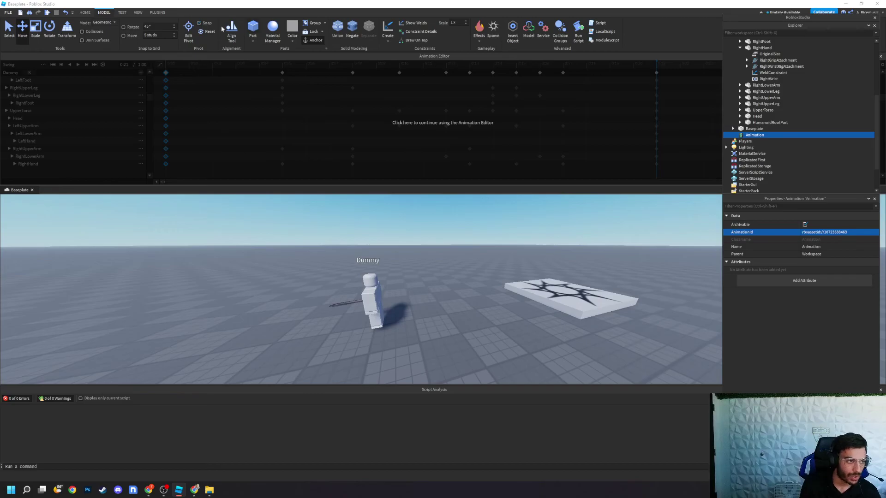
Close the Animation Editor and list My Animations in the Toolbox inventory.
{"action": "left_click", "coordinate": [156, 13]}
{"action": "left_click", "coordinate": [234, 40]}
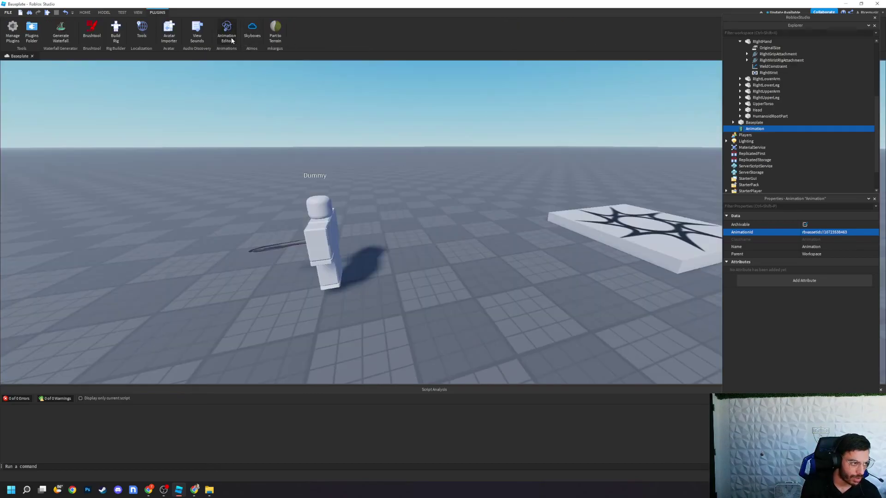
{"action": "left_click", "coordinate": [85, 13]}
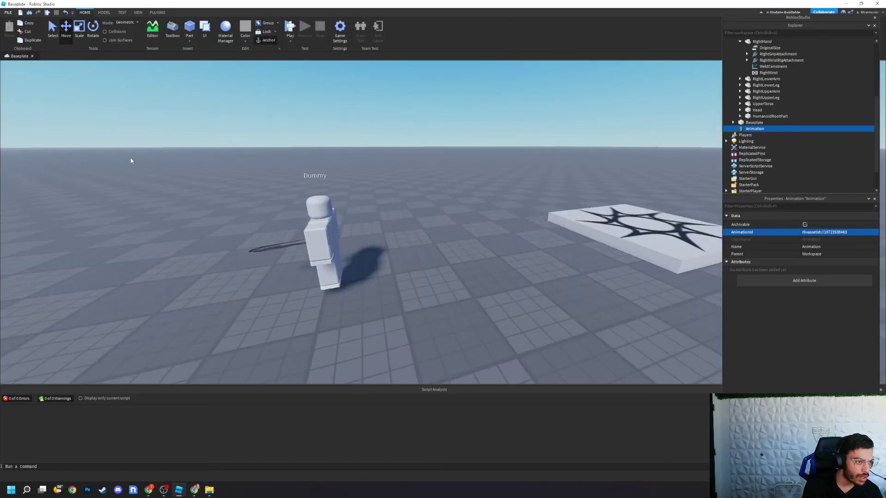
{"action": "left_click", "coordinate": [173, 29]}
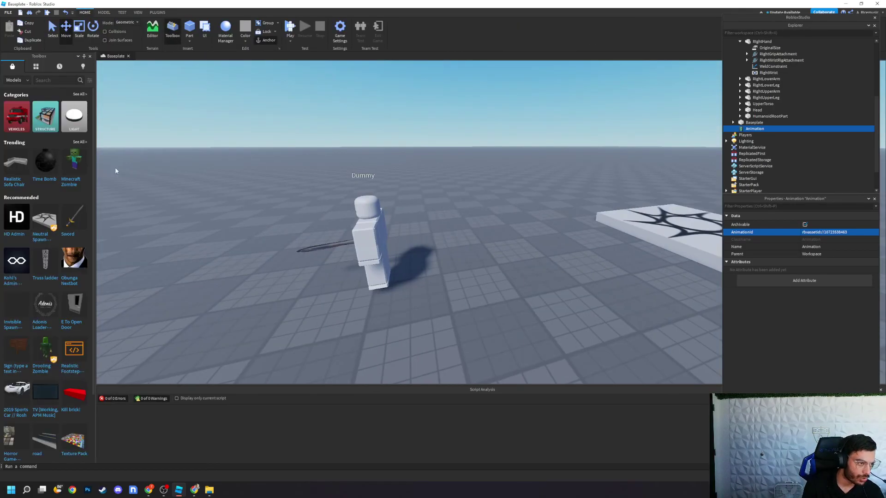
{"action": "left_click", "coordinate": [42, 66]}
{"action": "left_click", "coordinate": [34, 79]}
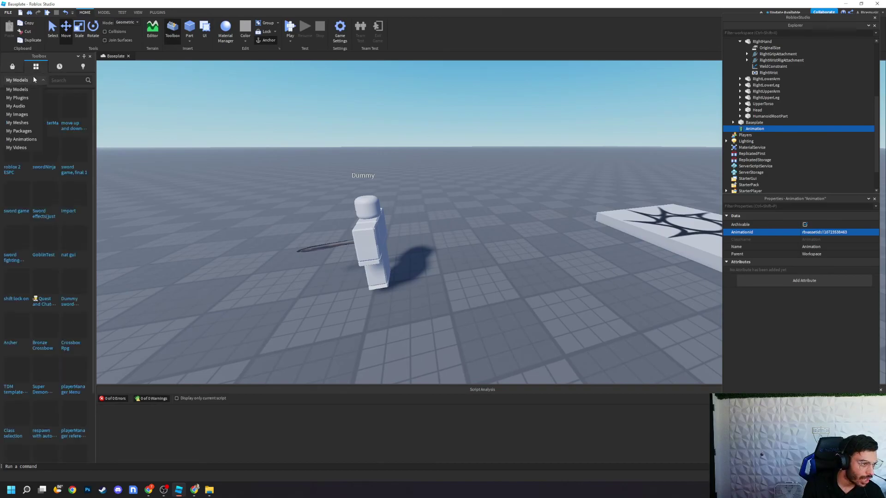
{"action": "left_click", "coordinate": [21, 139]}
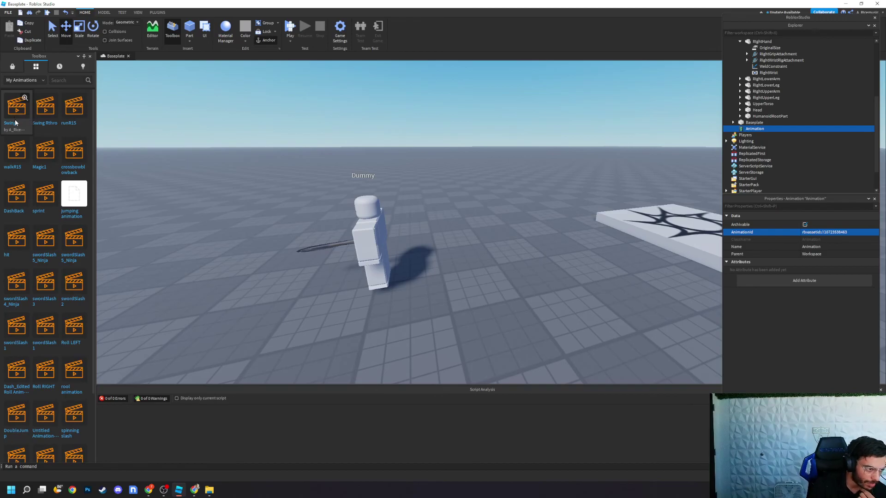
Copy the Swing animation's asset ID from the Toolbox and paste it into the Animation object's AnimationId.
{"action": "scroll", "coordinate": [37, 211], "scroll_direction": "down", "scroll_amount": 6}
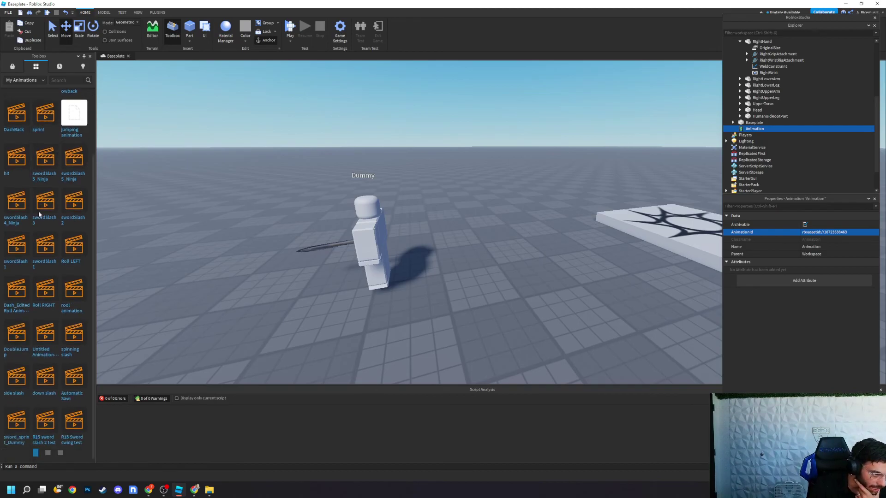
{"action": "scroll", "coordinate": [48, 364], "scroll_direction": "up", "scroll_amount": 6}
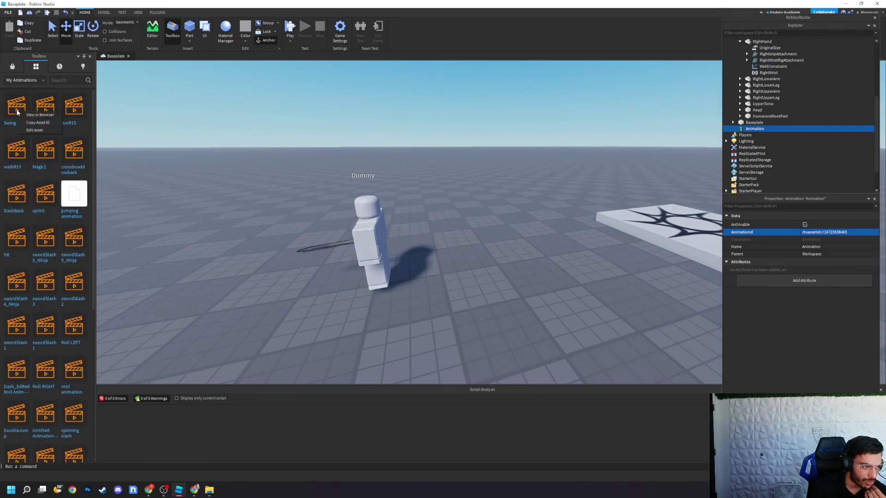
{"action": "left_click", "coordinate": [846, 232]}
{"action": "key", "text": "ctrl+v"}
{"action": "left_click", "coordinate": [841, 358]}
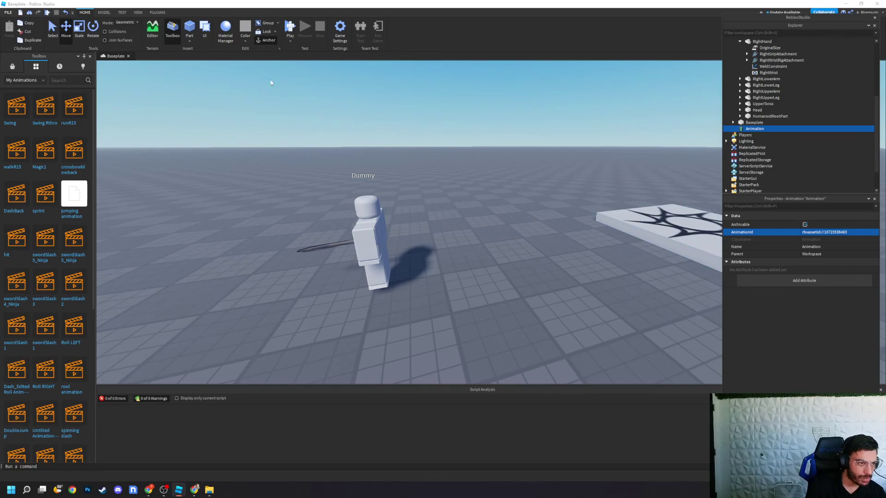
{"action": "scroll", "coordinate": [776, 184], "scroll_direction": "down", "scroll_amount": 3}
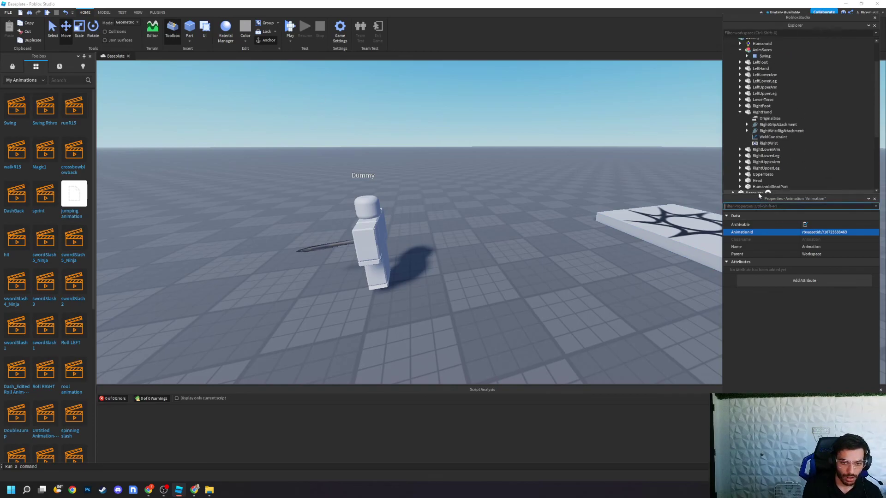
{"action": "left_click", "coordinate": [582, 188]}
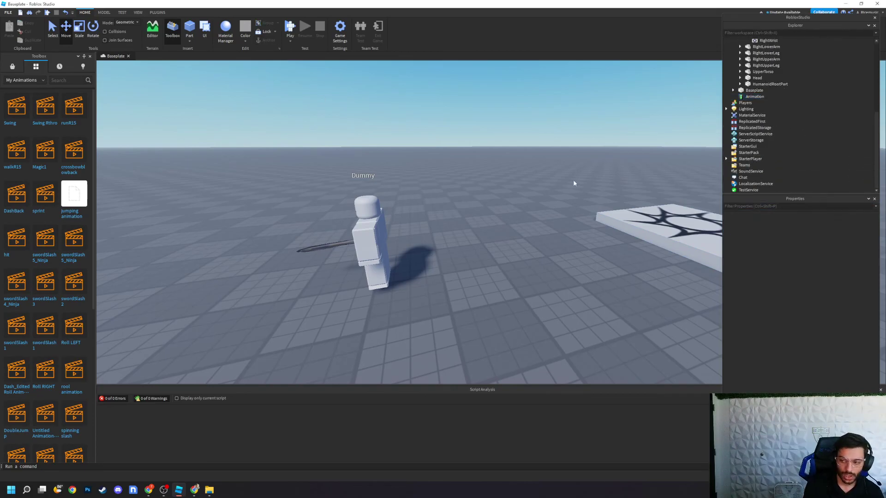